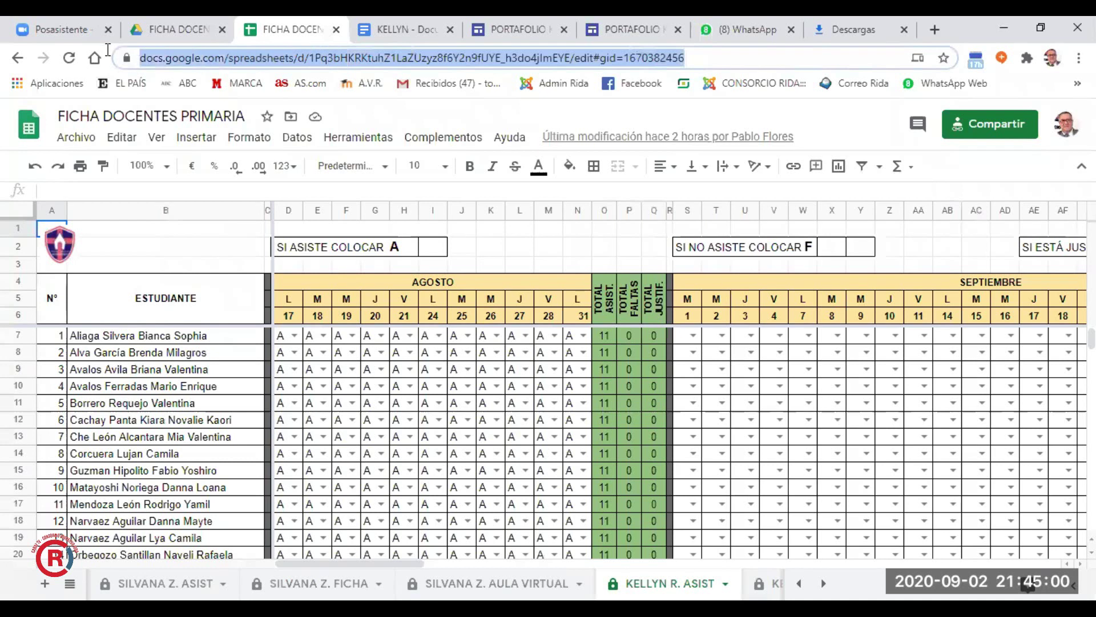
Insert the ASISTENCIA button with the copied address of the teacher's ASIST sheet as its link, and widen it to fit its full label
{"action": "right_click", "coordinate": [331, 57]}
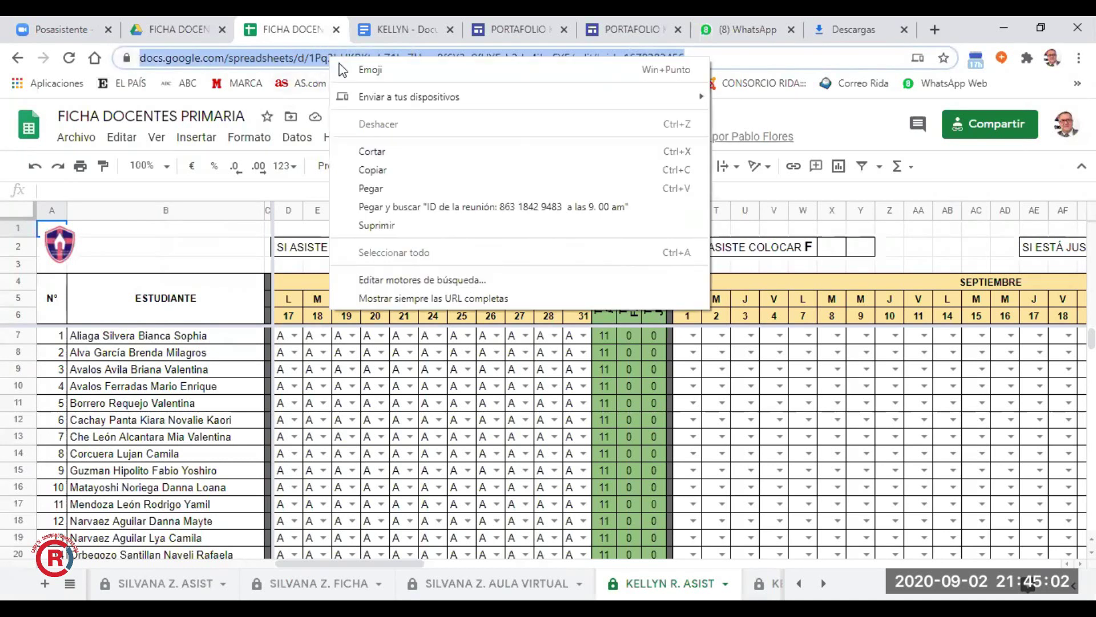
{"action": "left_click", "coordinate": [369, 170]}
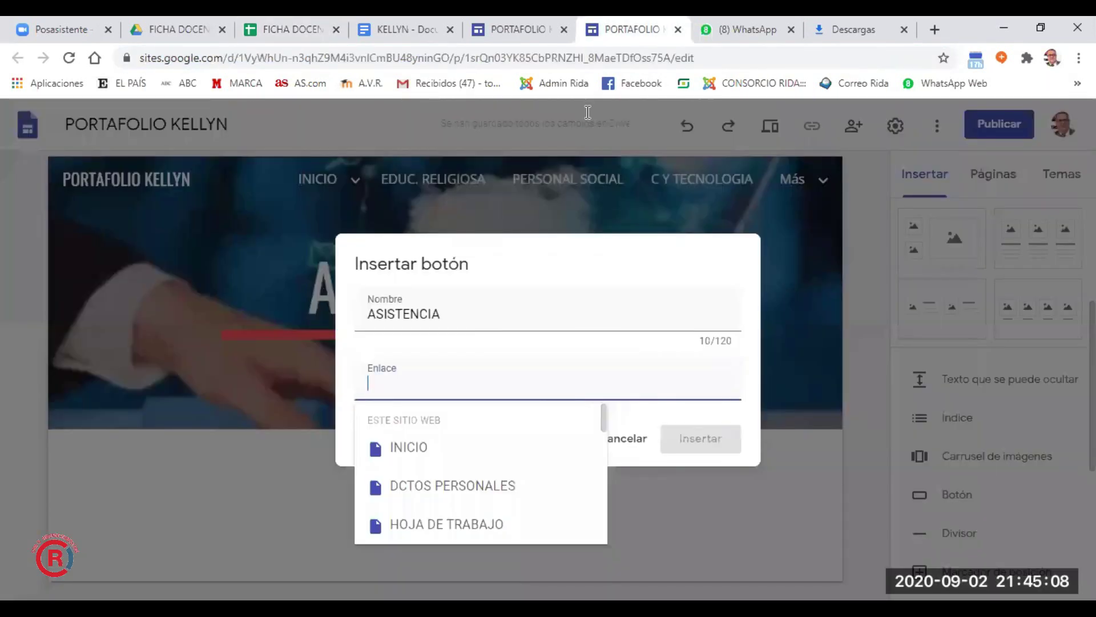
{"action": "key", "text": "ctrl+v"}
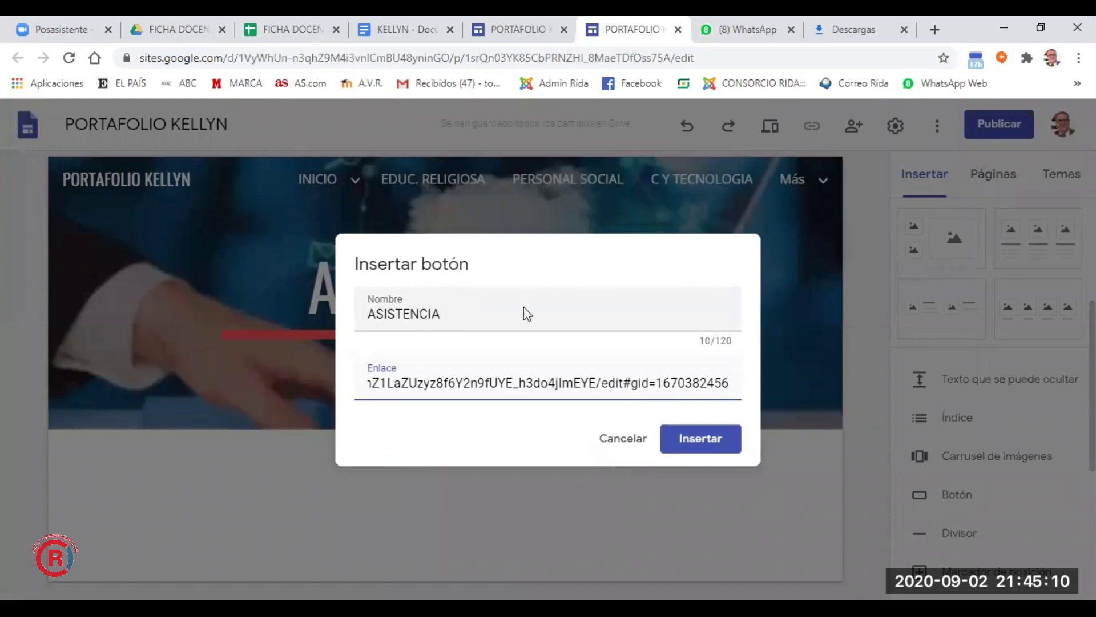
{"action": "left_click", "coordinate": [699, 441]}
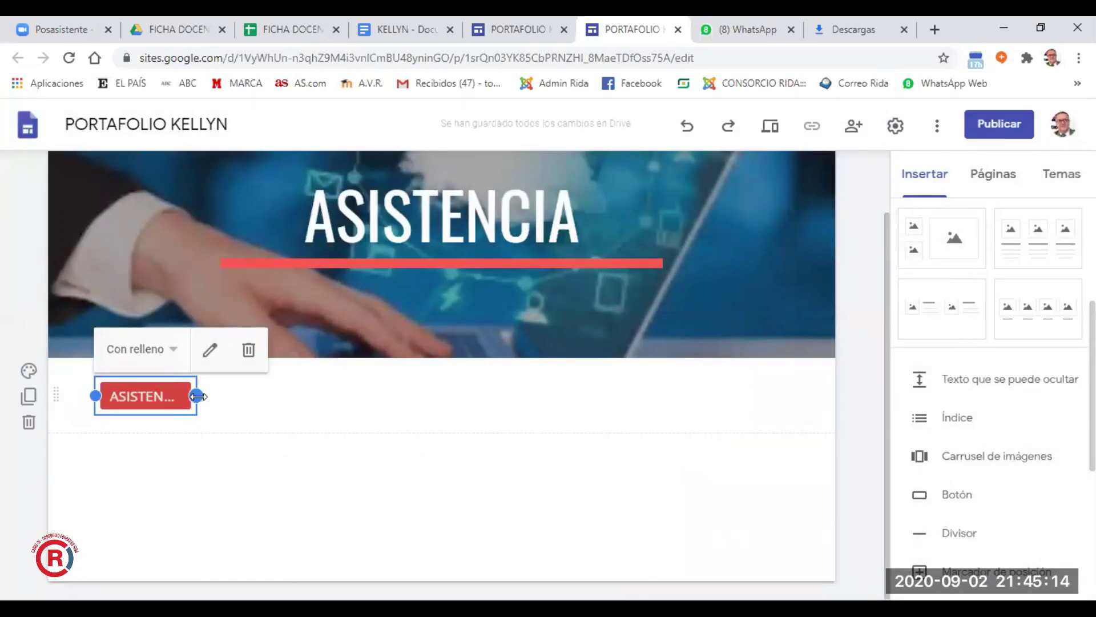
{"action": "left_click_drag", "start_coordinate": [197, 396], "coordinate": [251, 396]}
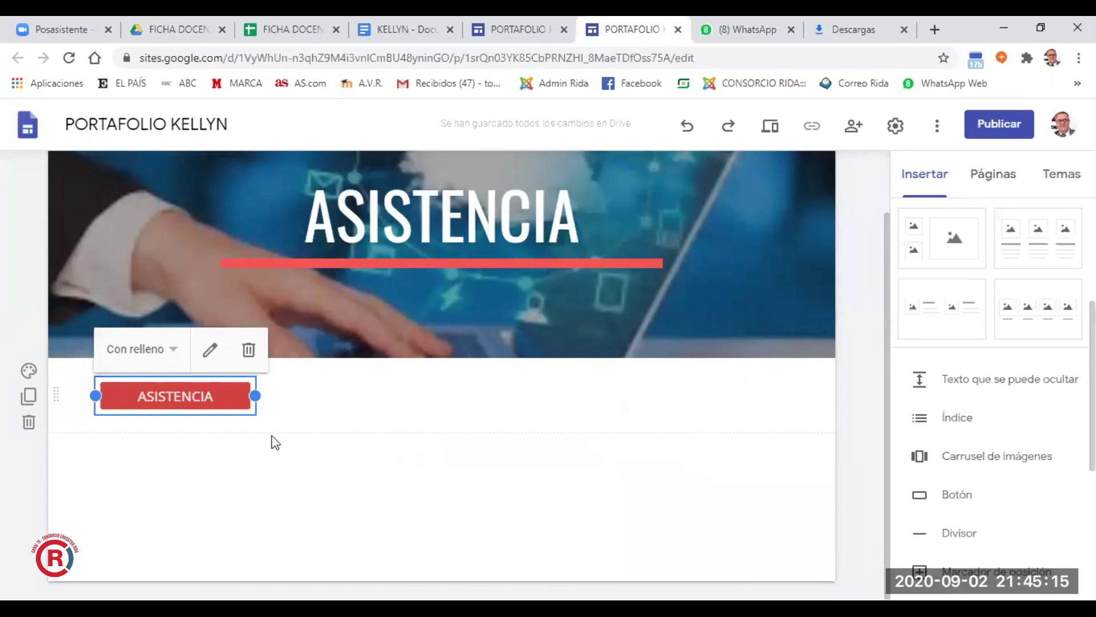
Preview the site and test the link of the ASISTENCIA button
{"action": "left_click", "coordinate": [754, 138]}
{"action": "left_click", "coordinate": [754, 138]}
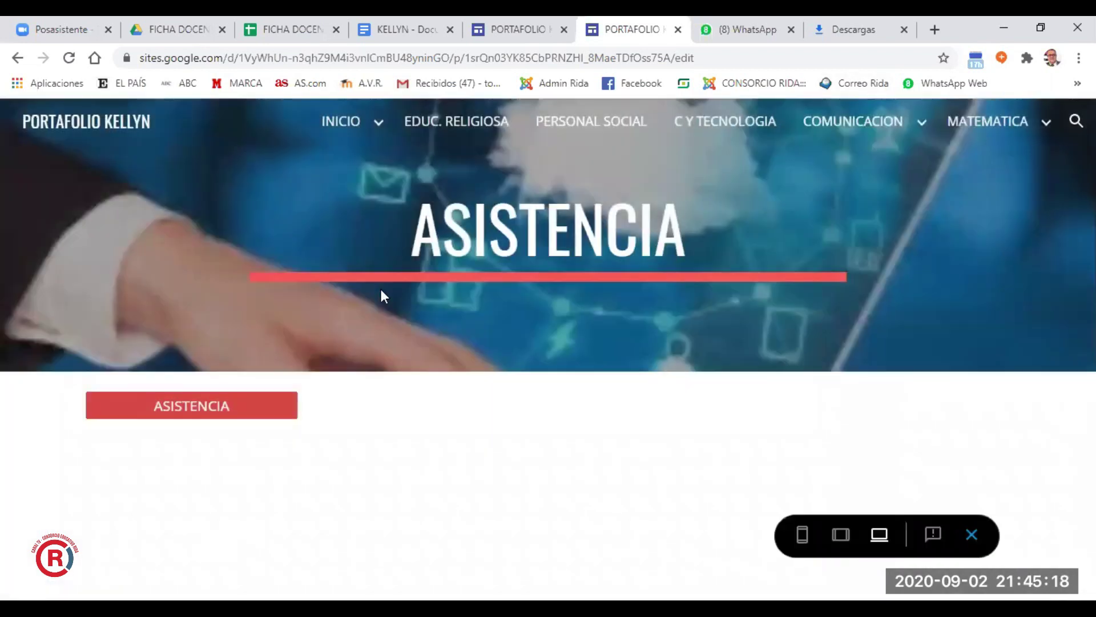
{"action": "left_click", "coordinate": [196, 410]}
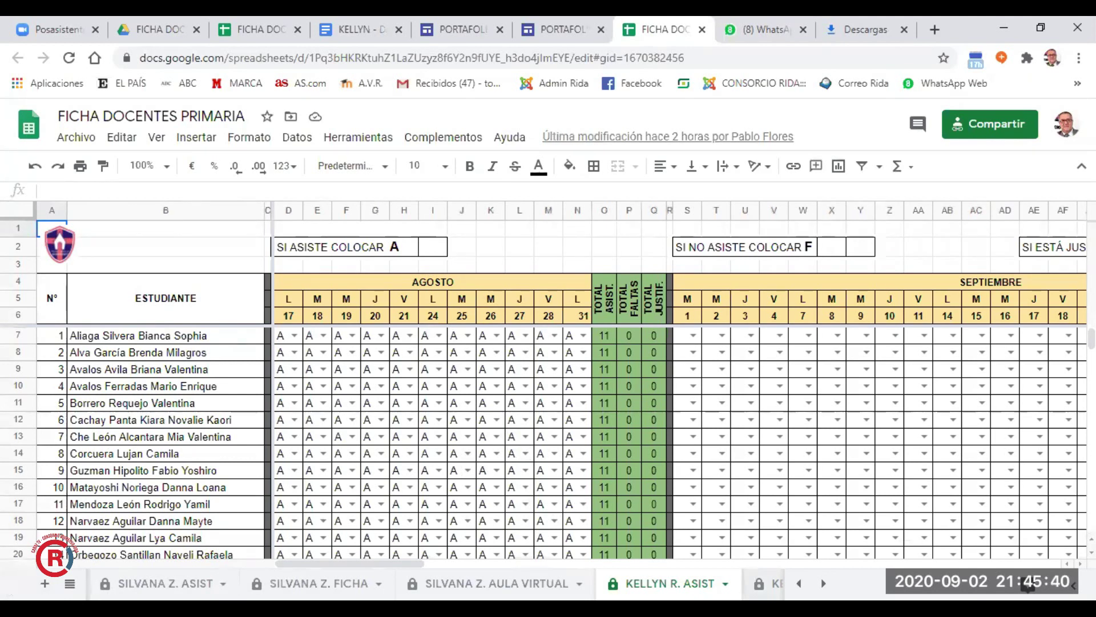
Switch the FICHA DOCENTES PRIMARIA spreadsheet to the teacher's FICHA sheet and select its web address
{"action": "key", "text": "ctrl+shift+Page_Down"}
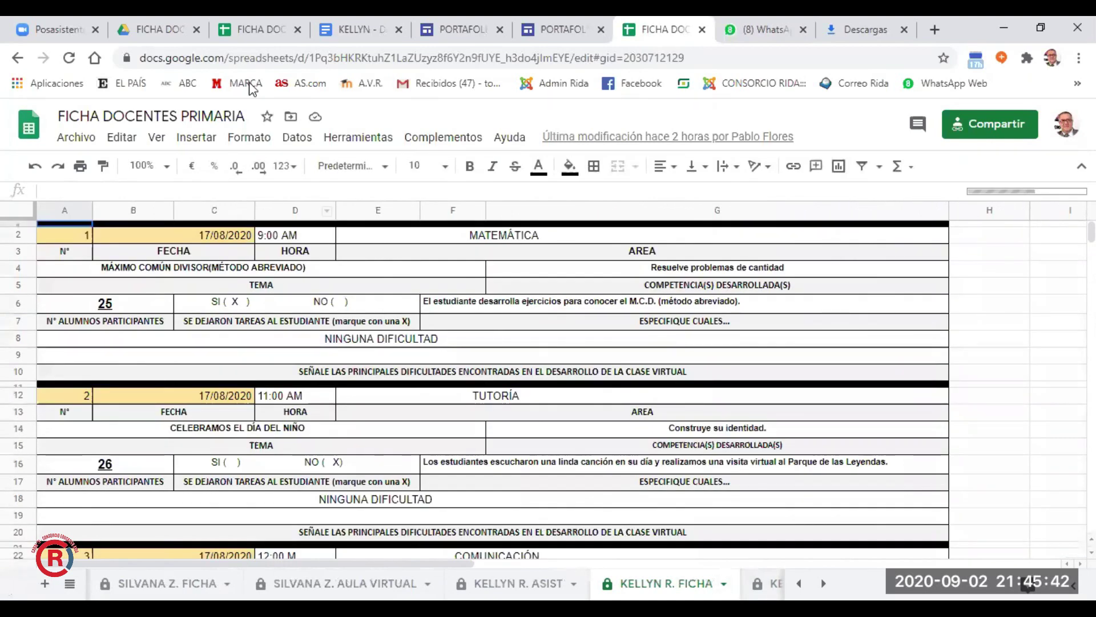
{"action": "left_click", "coordinate": [527, 62]}
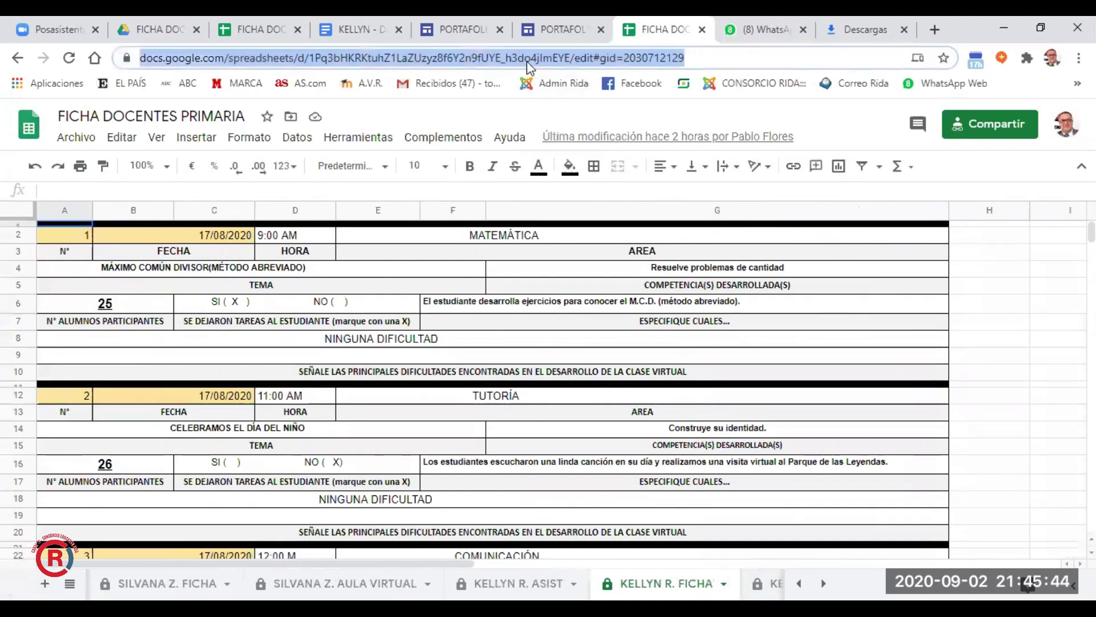
{"action": "left_click", "coordinate": [713, 58]}
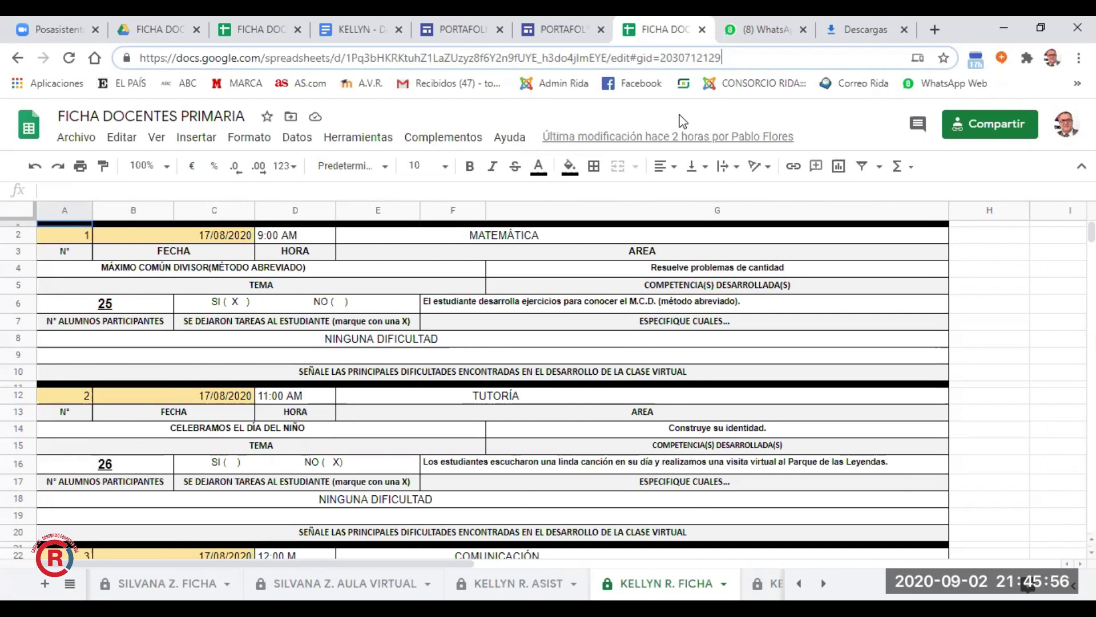
{"action": "left_click", "coordinate": [557, 83]}
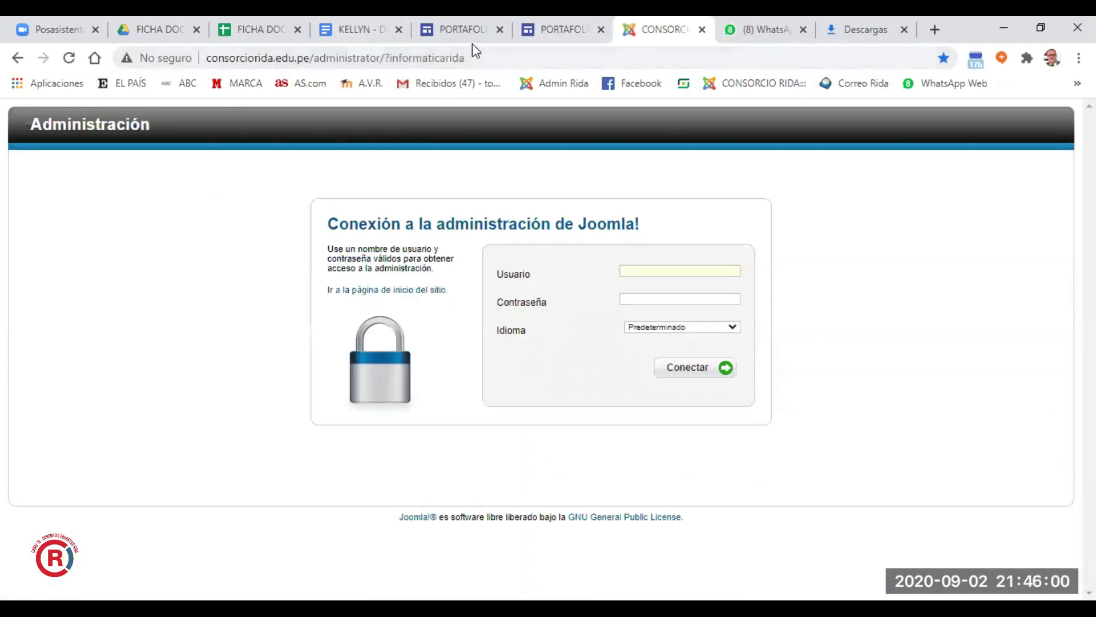
{"action": "left_click", "coordinate": [17, 58]}
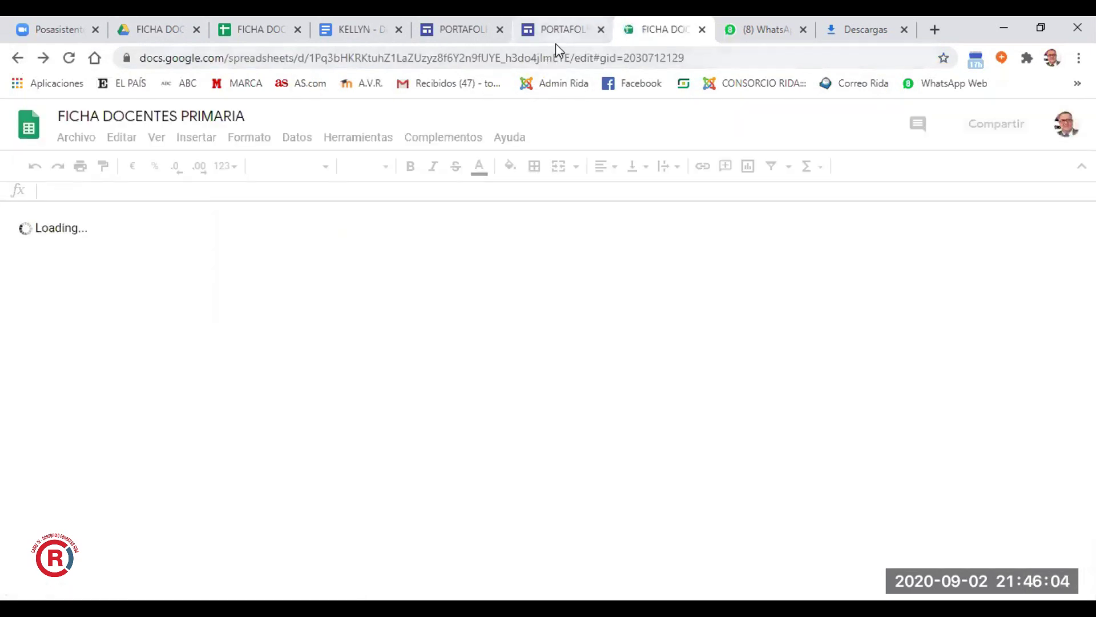
Return to the site, leave the preview and open the FICHA page under HOJA DE TRABAJO for editing
{"action": "left_click", "coordinate": [556, 43]}
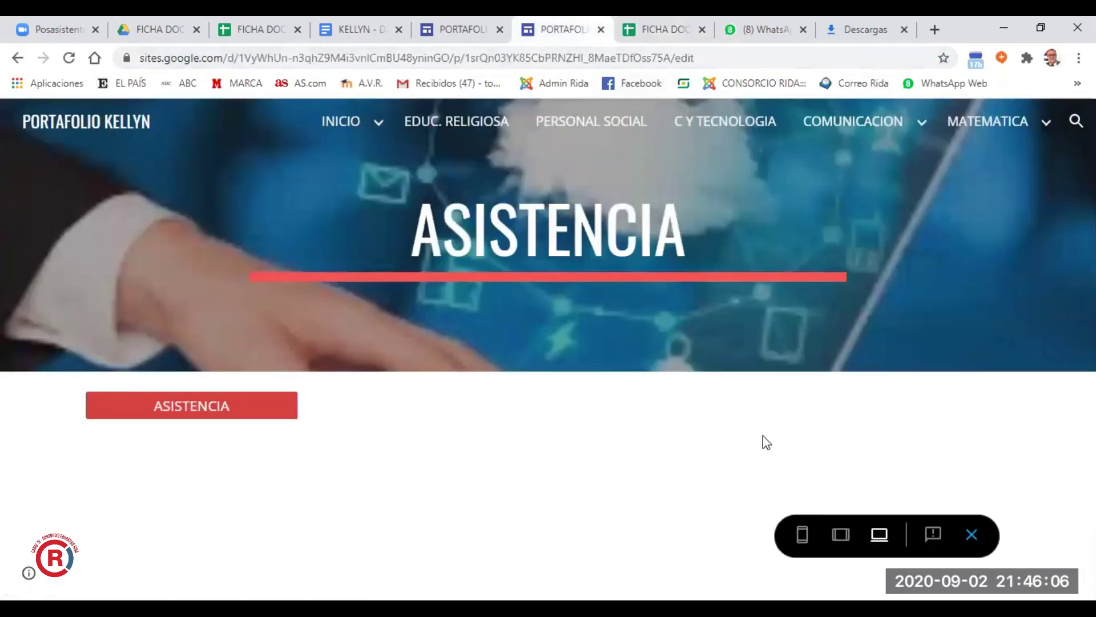
{"action": "left_click", "coordinate": [973, 534]}
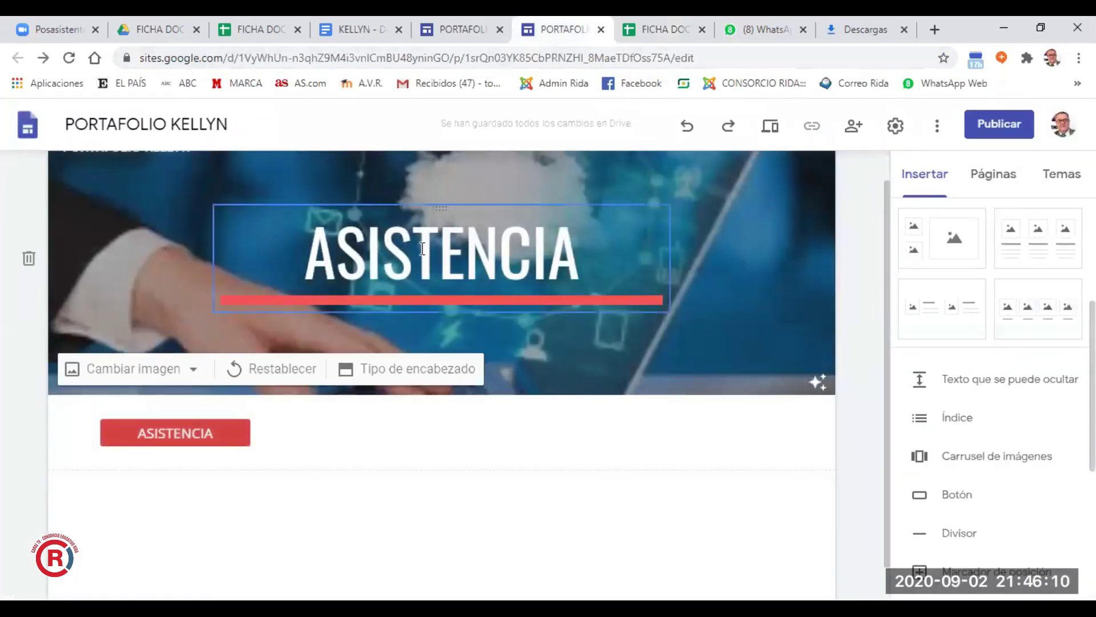
{"action": "scroll", "coordinate": [422, 188], "scroll_direction": "up", "scroll_amount": 1}
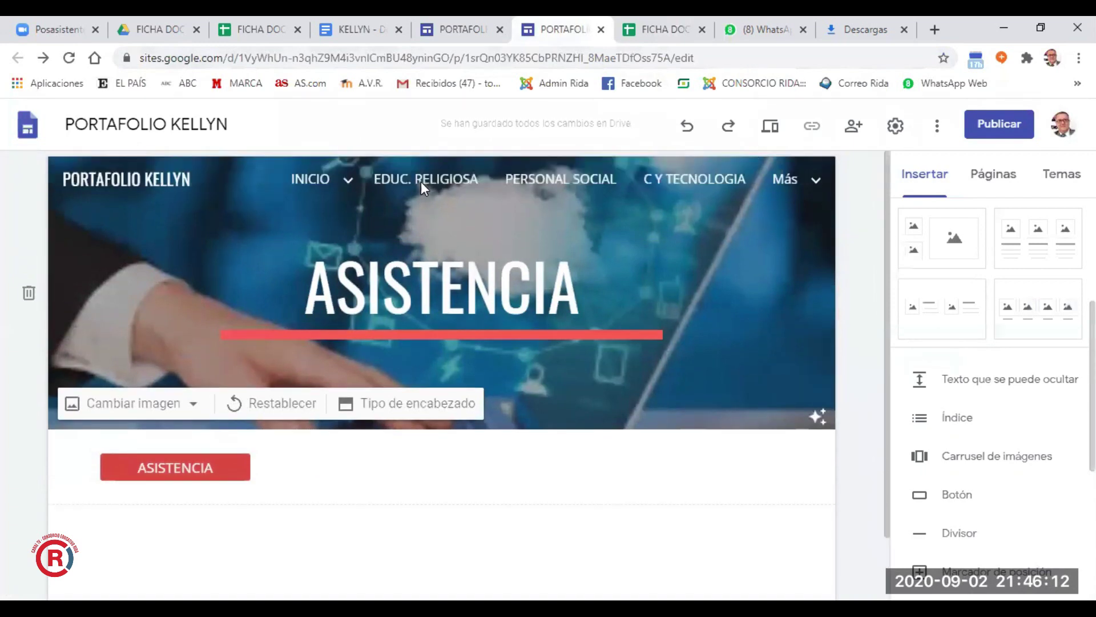
{"action": "mouse_move", "coordinate": [342, 195]}
{"action": "double_click", "coordinate": [280, 234]}
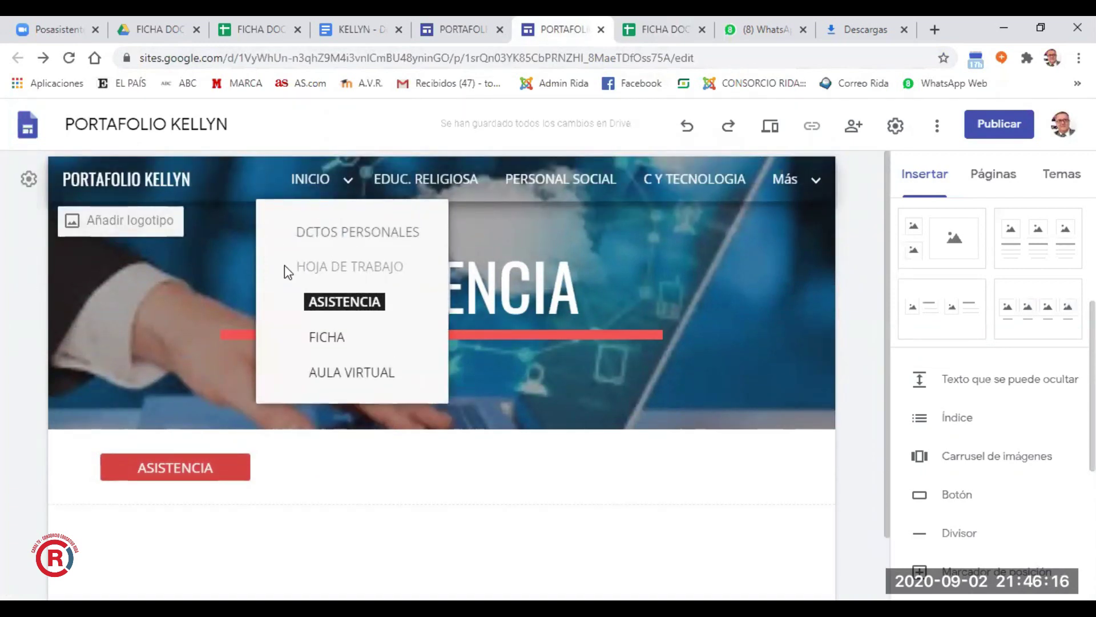
{"action": "left_click", "coordinate": [334, 343]}
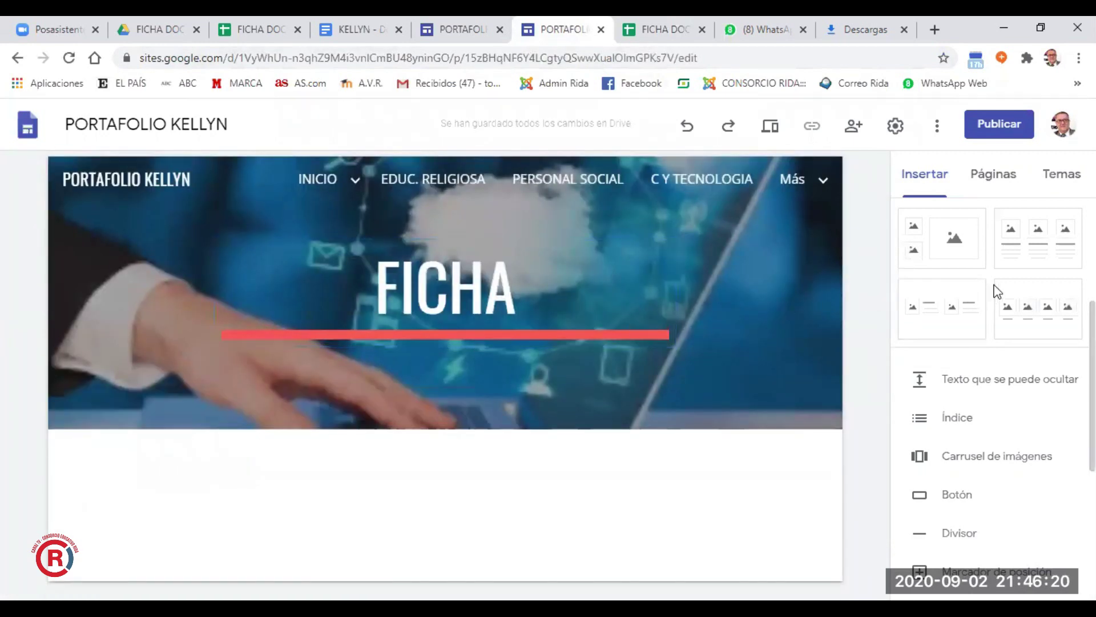
Insert a button named FICHA on the page, linked to the address of the teacher's ASIST sheet
{"action": "left_click", "coordinate": [921, 497]}
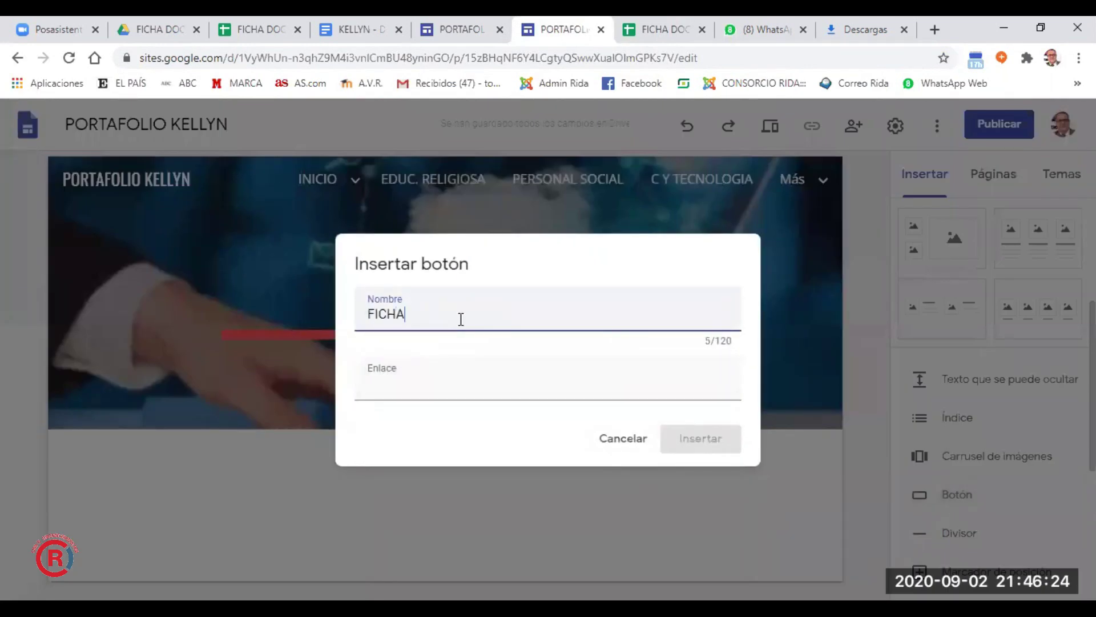
{"action": "left_click", "coordinate": [260, 29]}
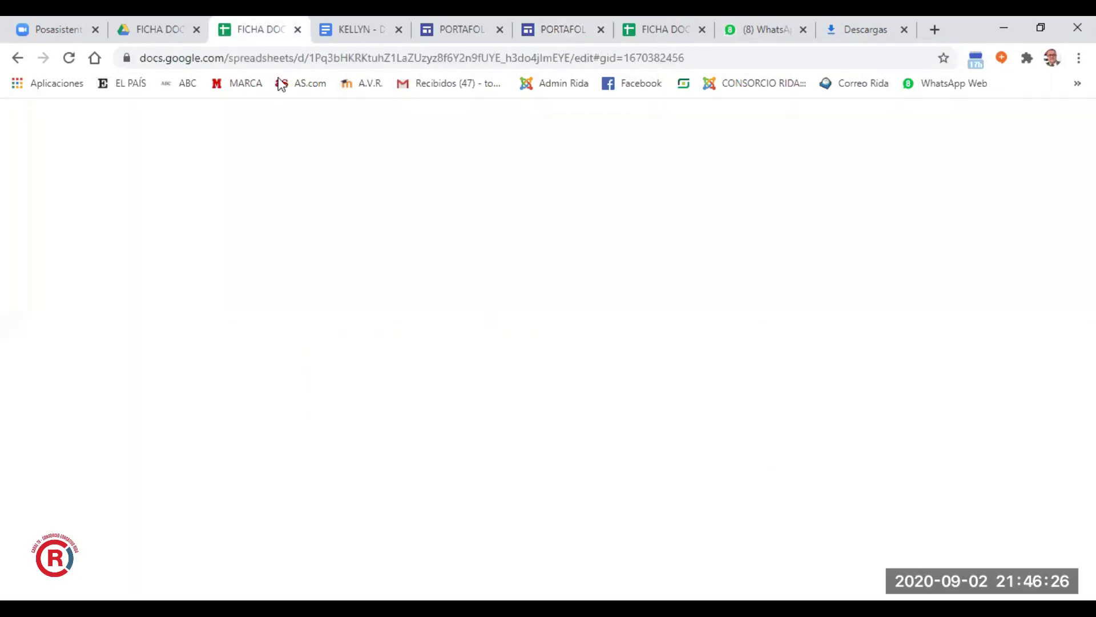
{"action": "left_click", "coordinate": [375, 60]}
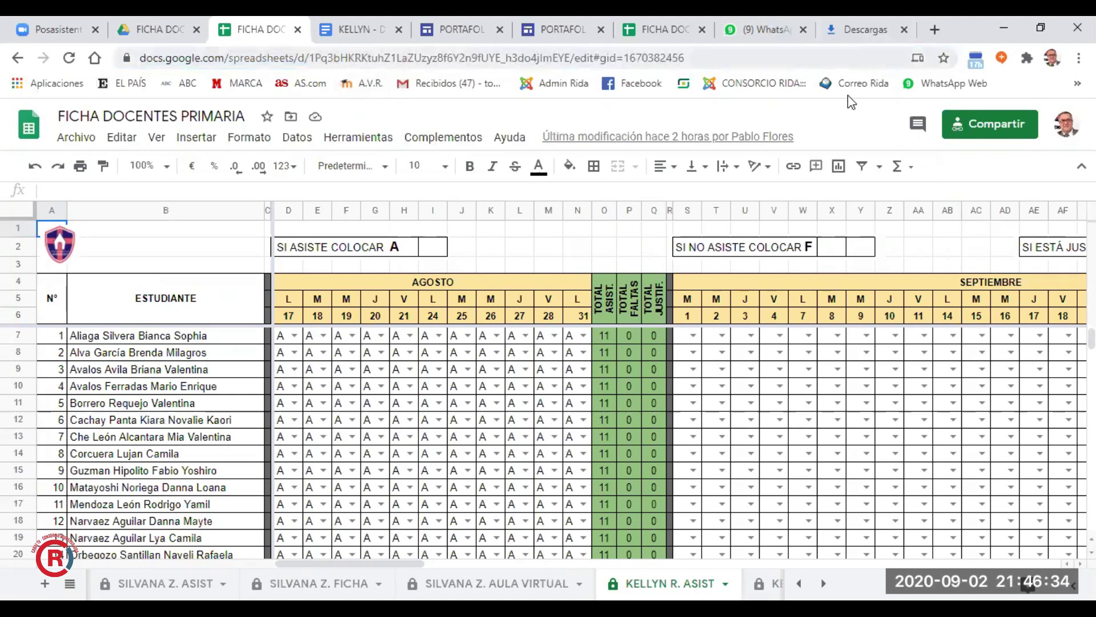
{"action": "left_click", "coordinate": [537, 30]}
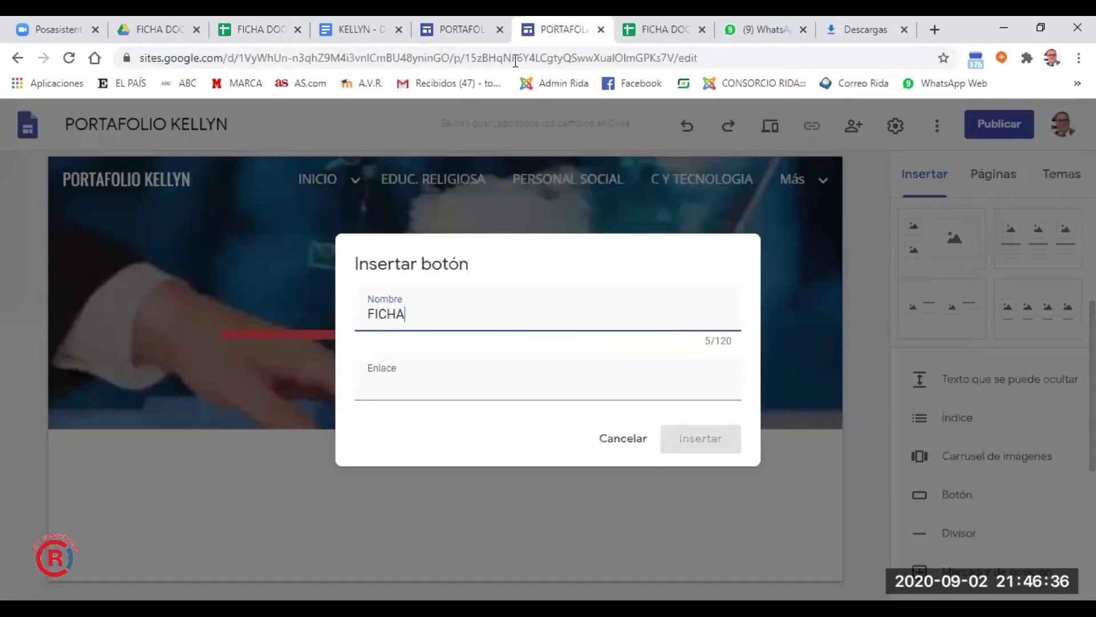
{"action": "left_click", "coordinate": [387, 377]}
{"action": "key", "text": "ctrl+v"}
{"action": "left_click", "coordinate": [717, 443]}
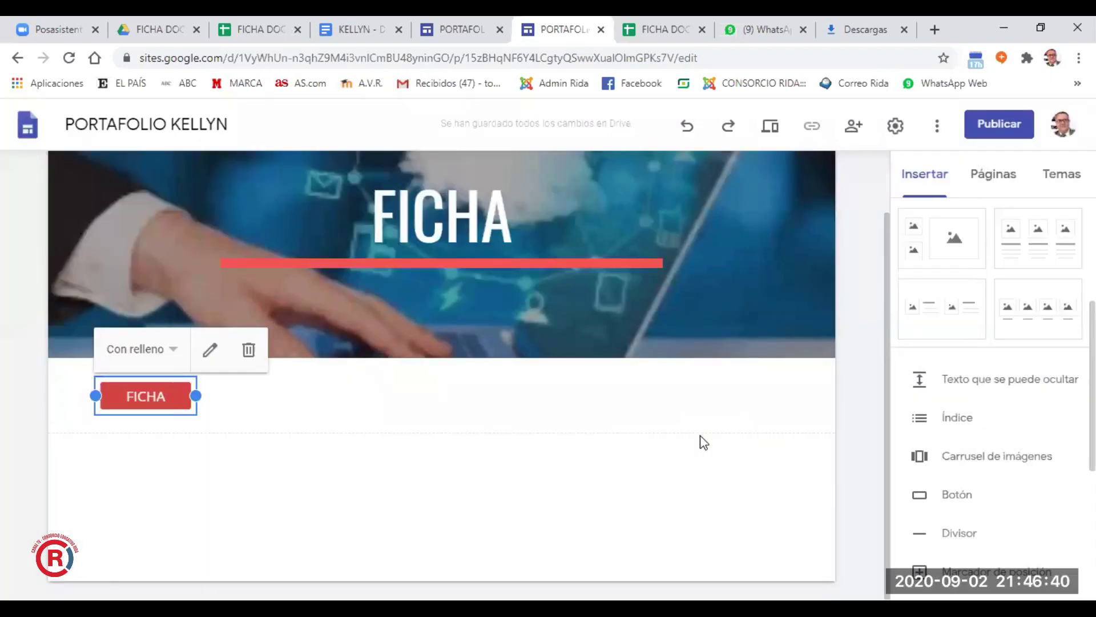
{"action": "left_click", "coordinate": [703, 442]}
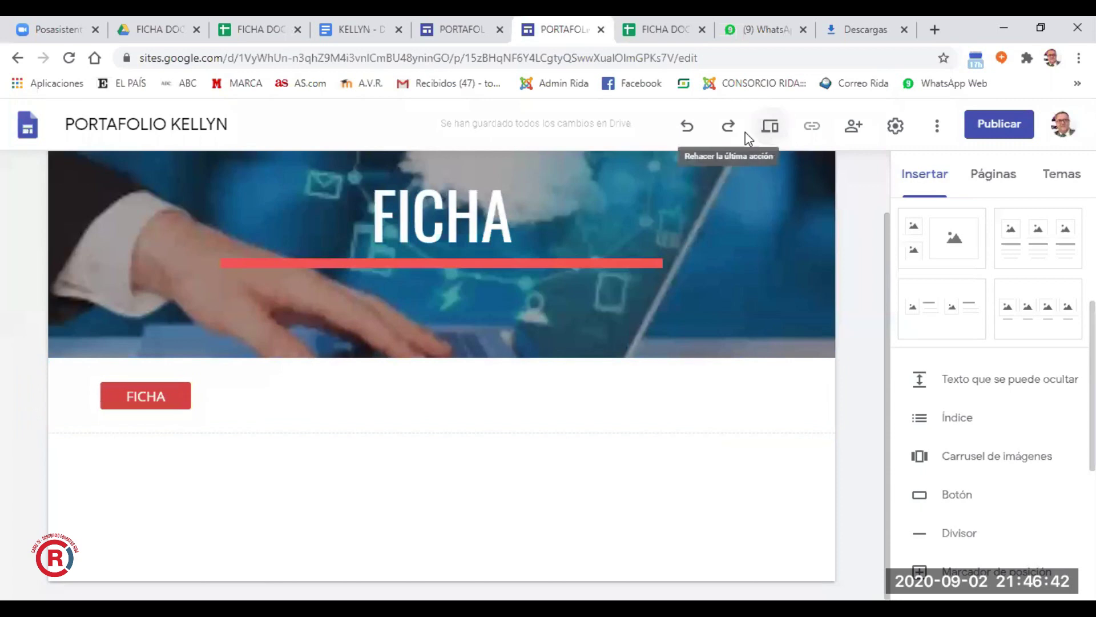
Preview the site, go to the FICHA page through the INICIO submenus and test the FICHA button's link
{"action": "left_click", "coordinate": [770, 125]}
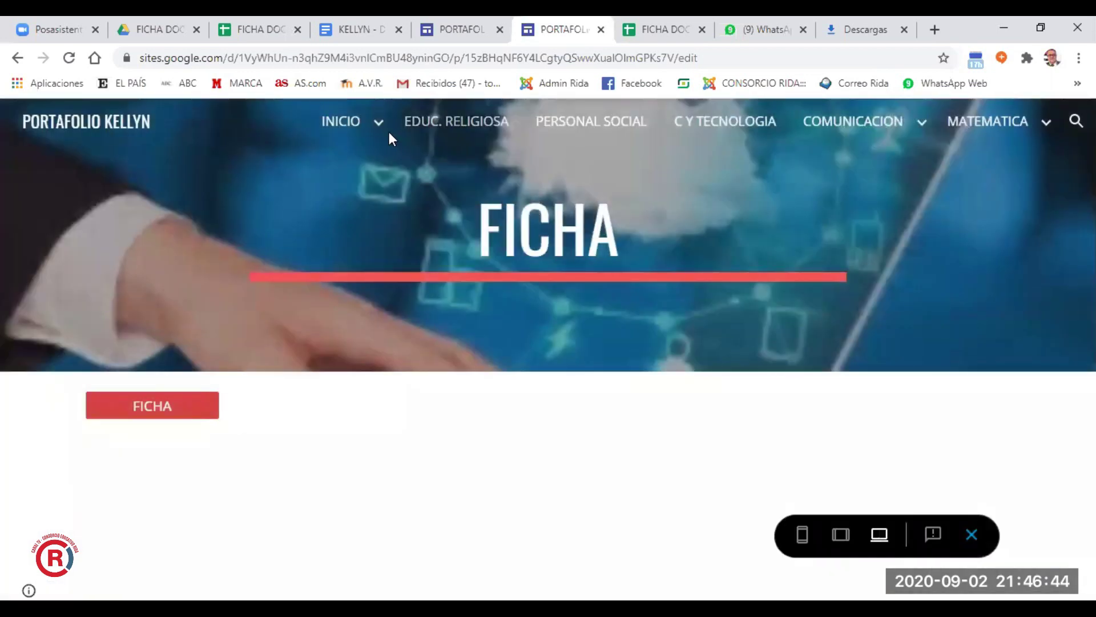
{"action": "left_click", "coordinate": [379, 125]}
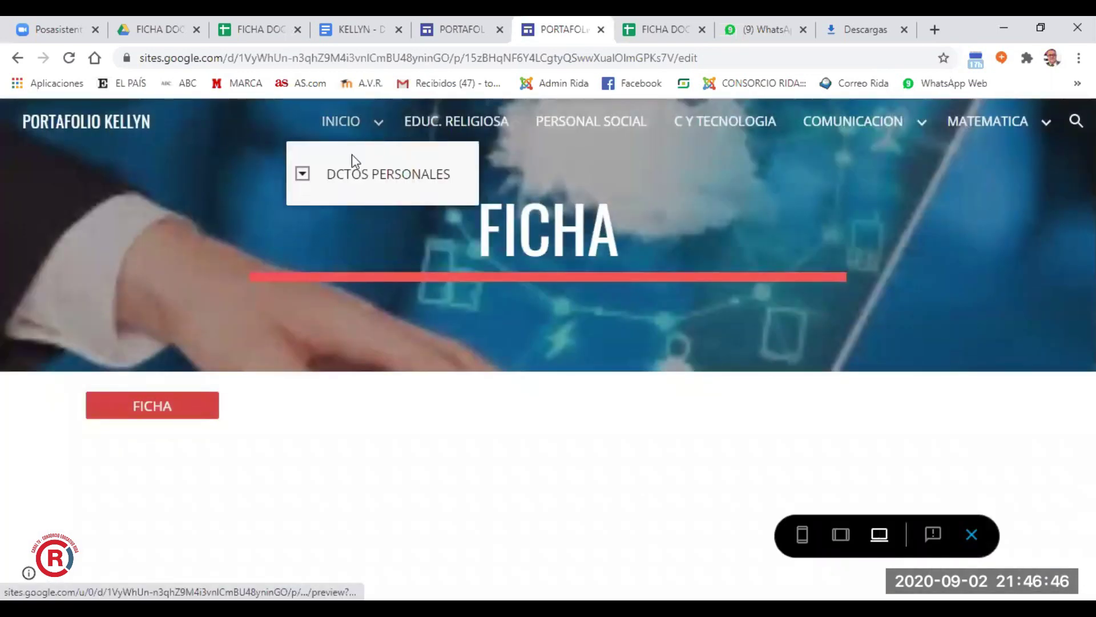
{"action": "left_click", "coordinate": [311, 176]}
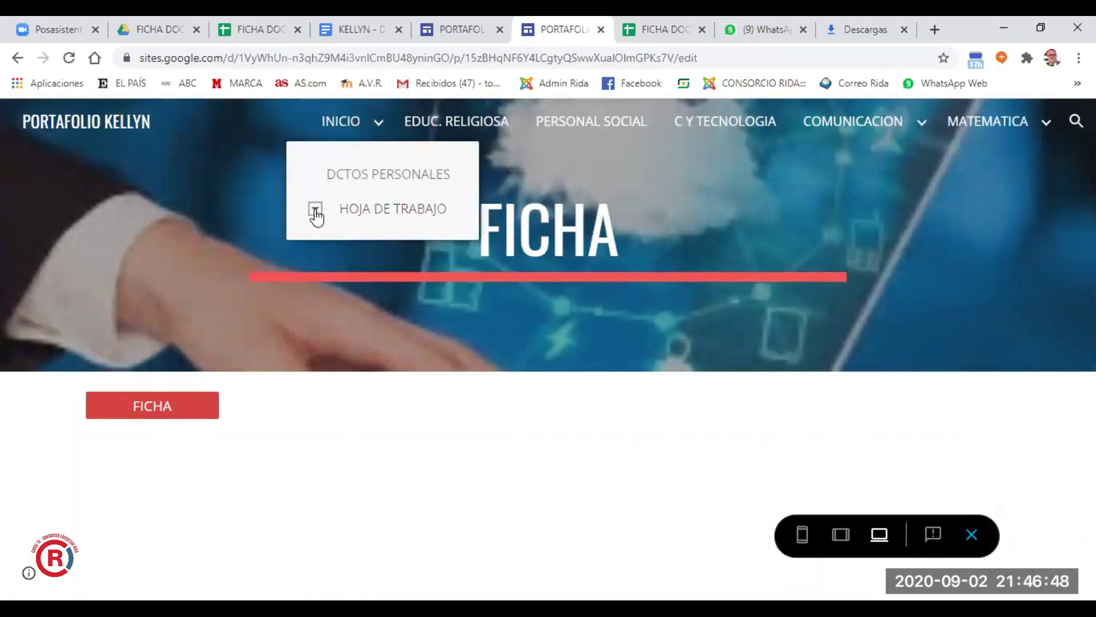
{"action": "left_click", "coordinate": [316, 212]}
{"action": "left_click", "coordinate": [359, 288]}
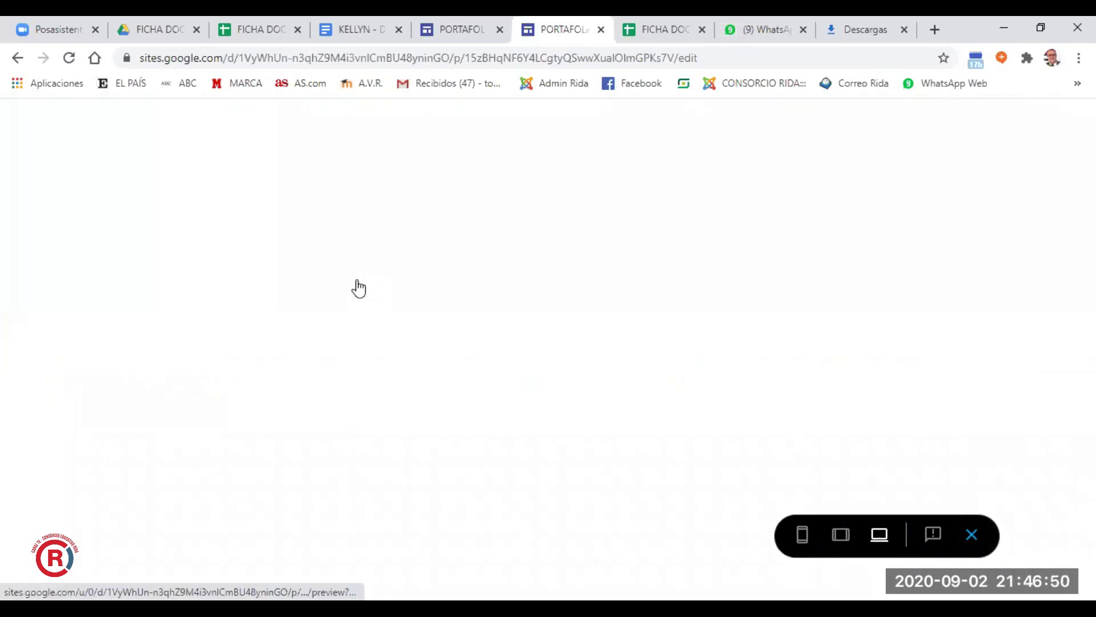
{"action": "left_click", "coordinate": [163, 405]}
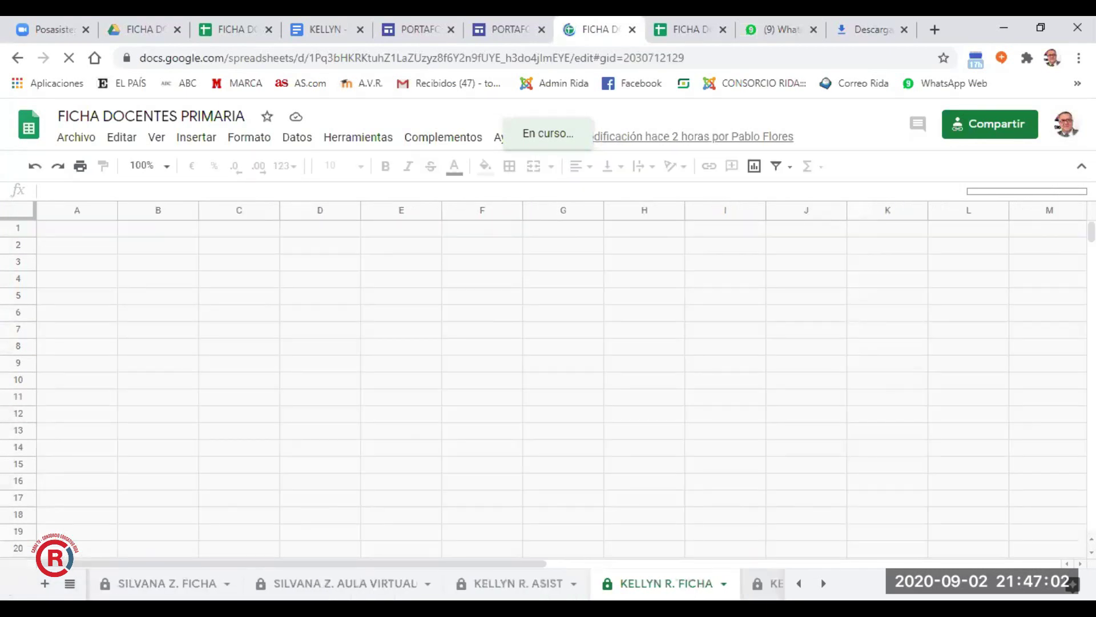
Copy the web address of the teacher's FICHA sheet and return to the site preview
{"action": "left_click", "coordinate": [254, 60]}
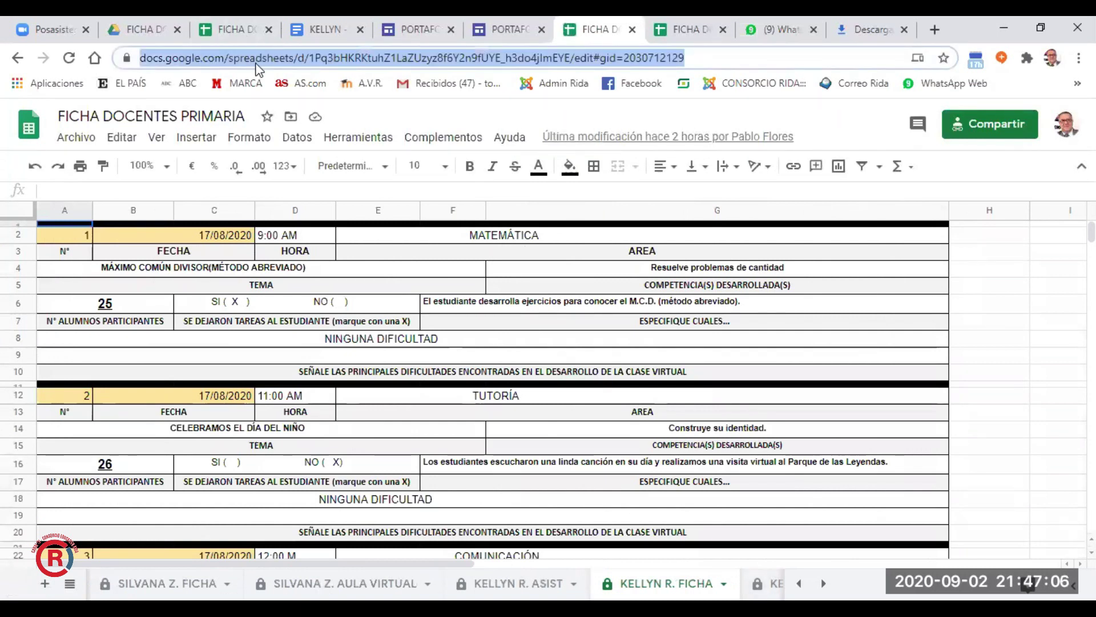
{"action": "left_click", "coordinate": [255, 60]}
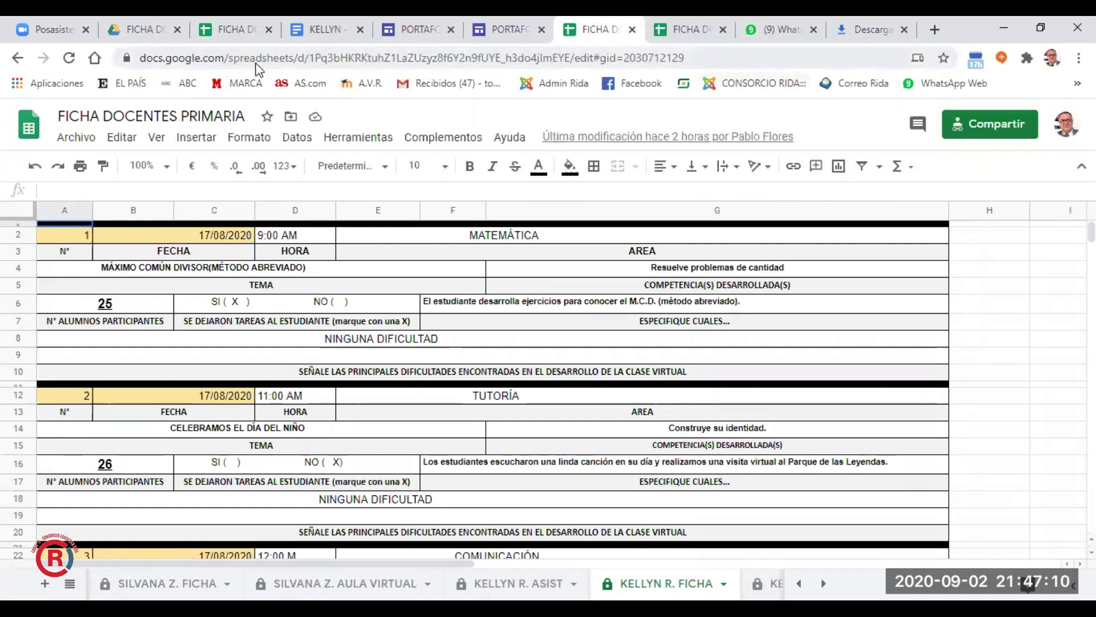
{"action": "key", "text": "ctrl+shift+Tab"}
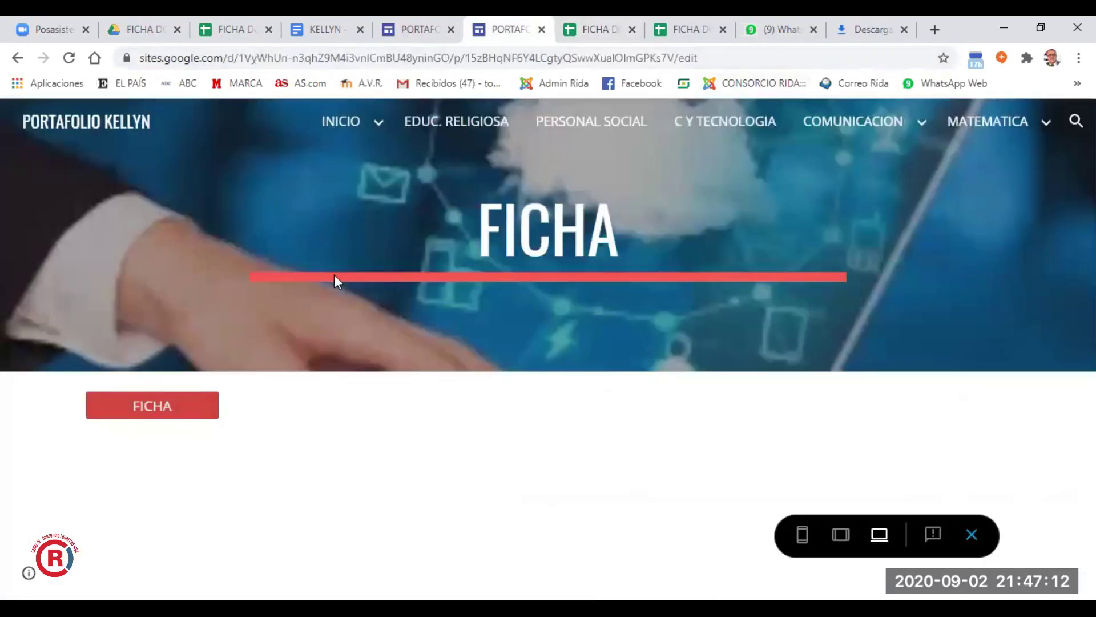
Replace the FICHA button's link with the copied FICHA sheet address and preview the updated page
{"action": "left_click", "coordinate": [971, 535]}
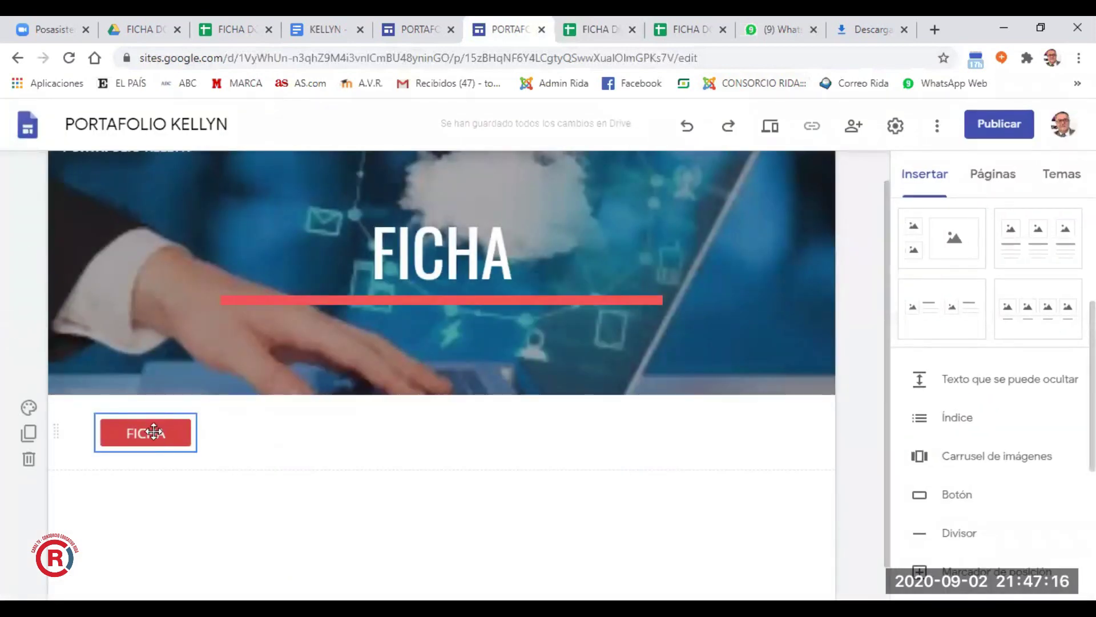
{"action": "left_click", "coordinate": [153, 432]}
{"action": "left_click", "coordinate": [210, 386]}
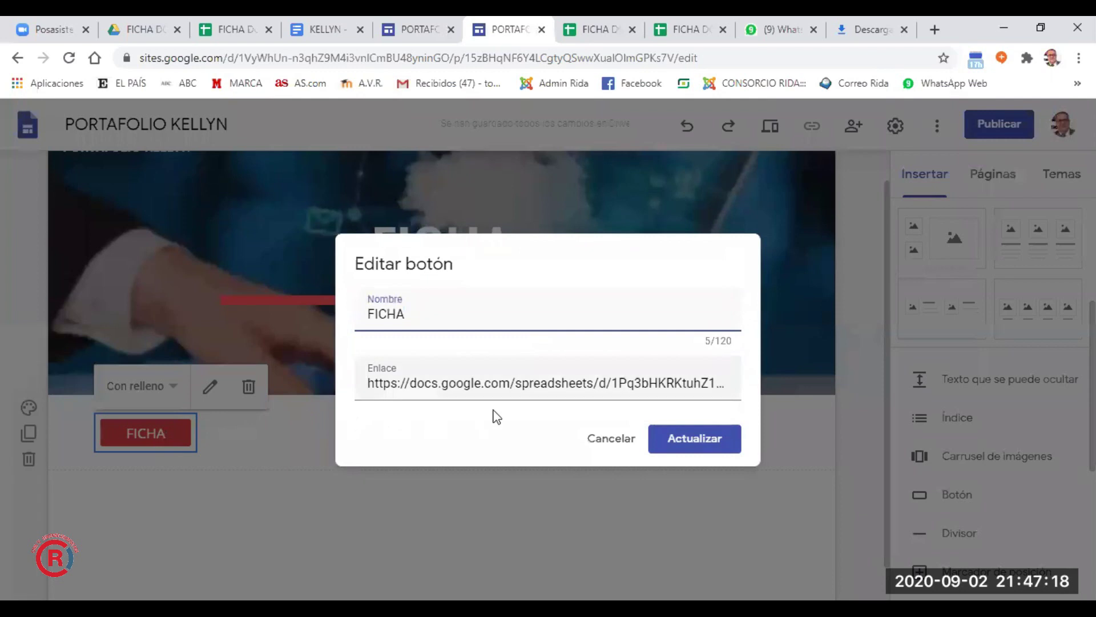
{"action": "left_click_drag", "start_coordinate": [358, 383], "coordinate": [839, 391]}
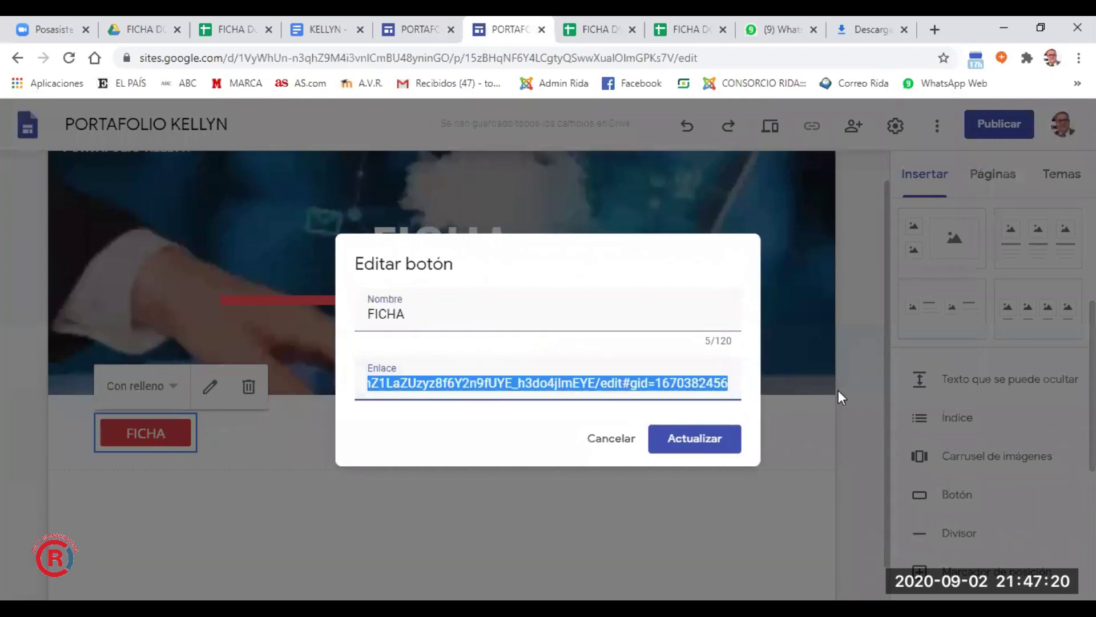
{"action": "key", "text": "ctrl+v"}
{"action": "left_click", "coordinate": [692, 444]}
{"action": "left_click", "coordinate": [762, 132]}
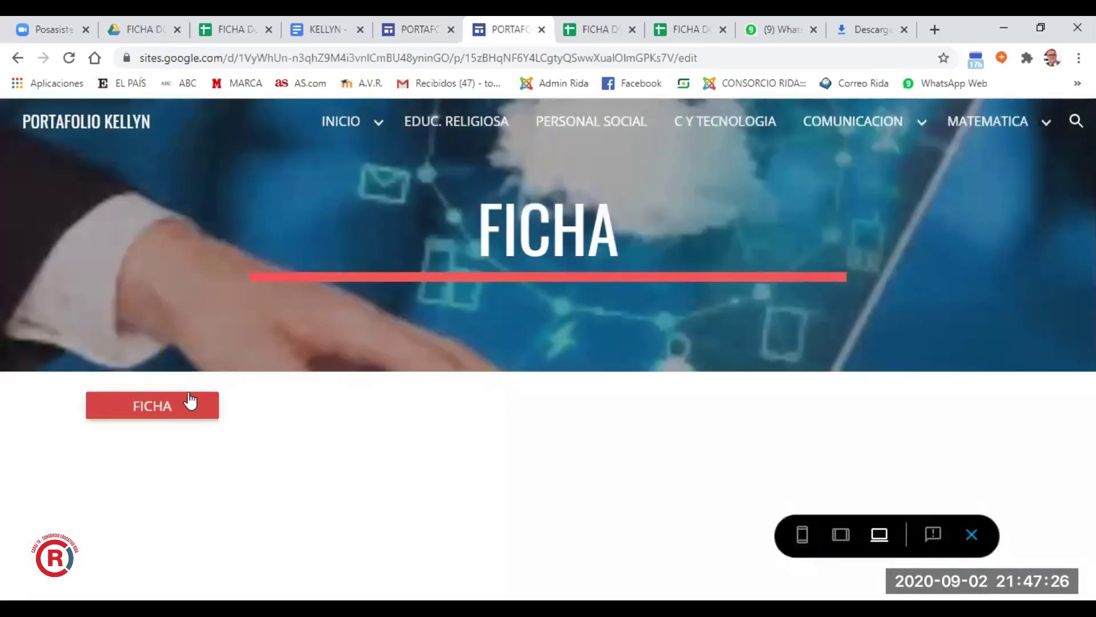
Test the FICHA button's link in the site preview
{"action": "left_click", "coordinate": [176, 407]}
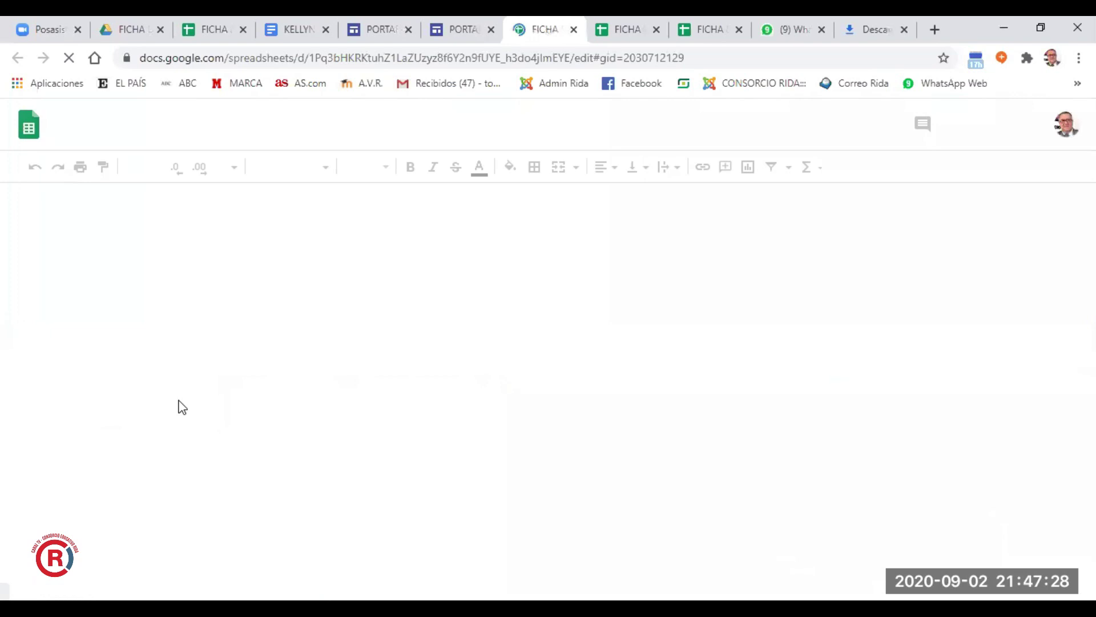
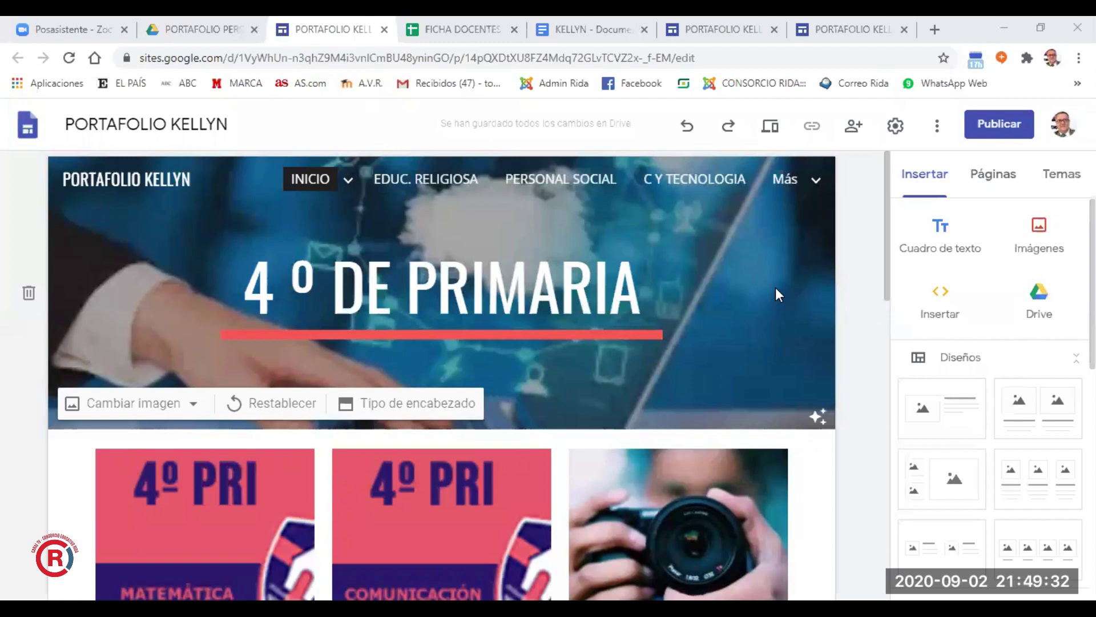
On the 4º DE PRIMARIA home page, shrink the MATEMATICA image block to about three quarters of its width
{"action": "left_click", "coordinate": [993, 174]}
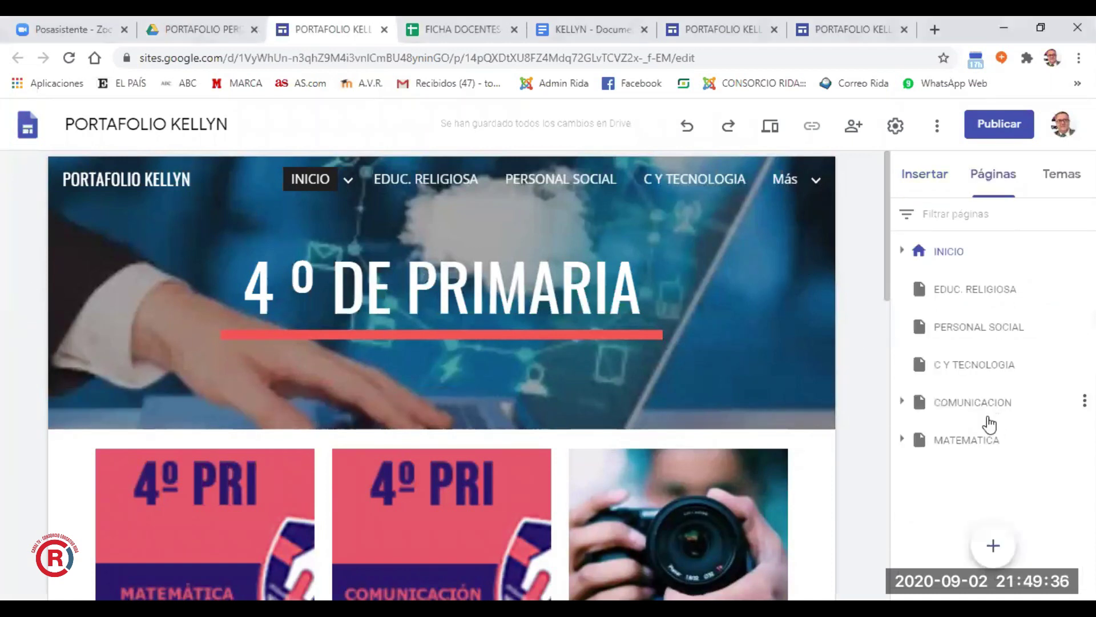
{"action": "left_click", "coordinate": [252, 457]}
{"action": "scroll", "coordinate": [263, 446], "scroll_direction": "down", "scroll_amount": 5}
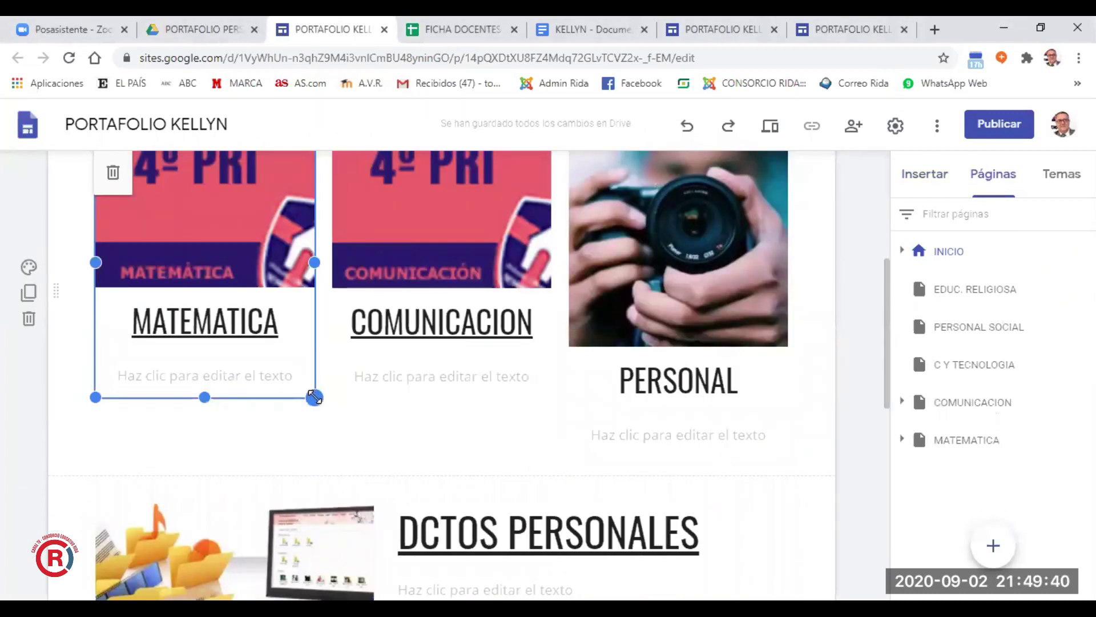
{"action": "left_click_drag", "start_coordinate": [314, 397], "coordinate": [256, 288]}
Shrink the folders-and-computer image beside DCTOS PERSONALES to about the same width as the MATEMATICA image
{"action": "left_click", "coordinate": [251, 546]}
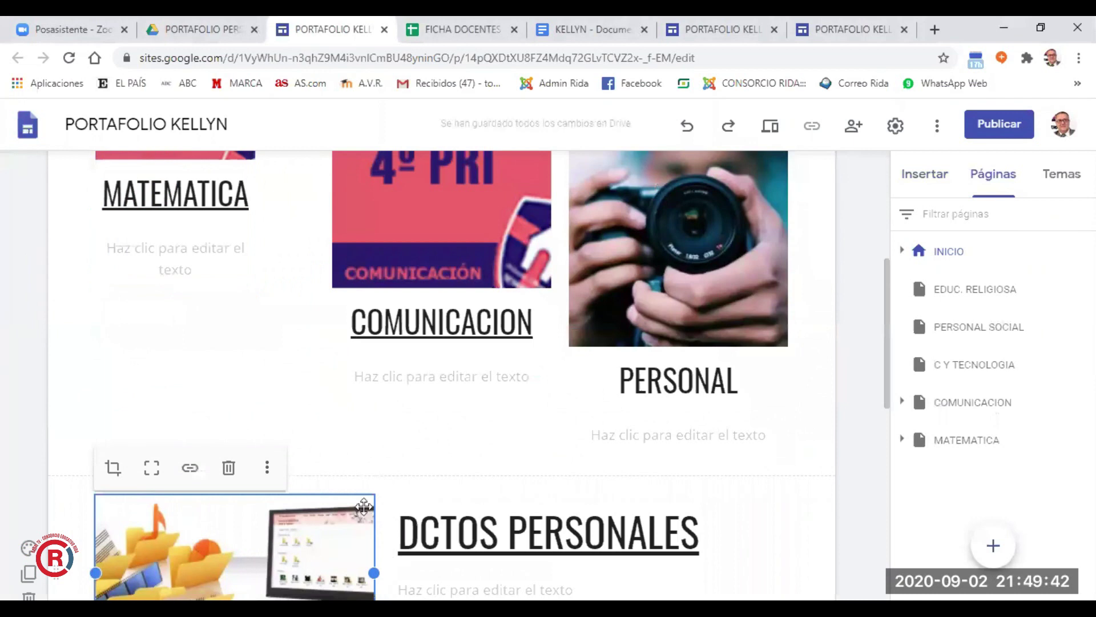
{"action": "scroll", "coordinate": [360, 500], "scroll_direction": "down", "scroll_amount": 7}
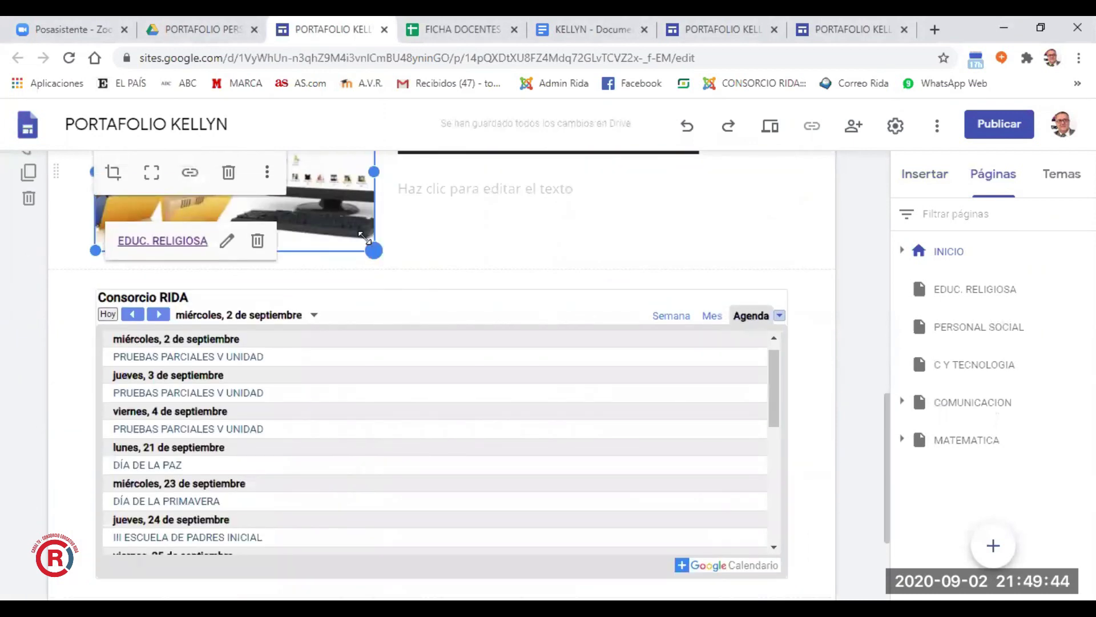
{"action": "left_click_drag", "start_coordinate": [363, 237], "coordinate": [325, 366]}
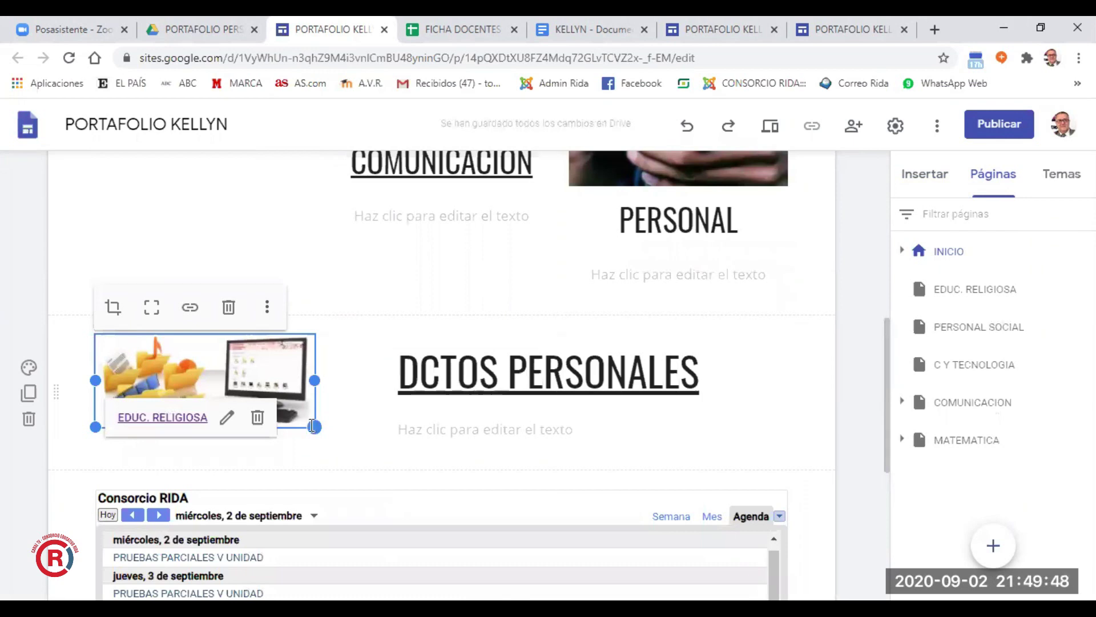
{"action": "left_click_drag", "start_coordinate": [313, 426], "coordinate": [255, 424]}
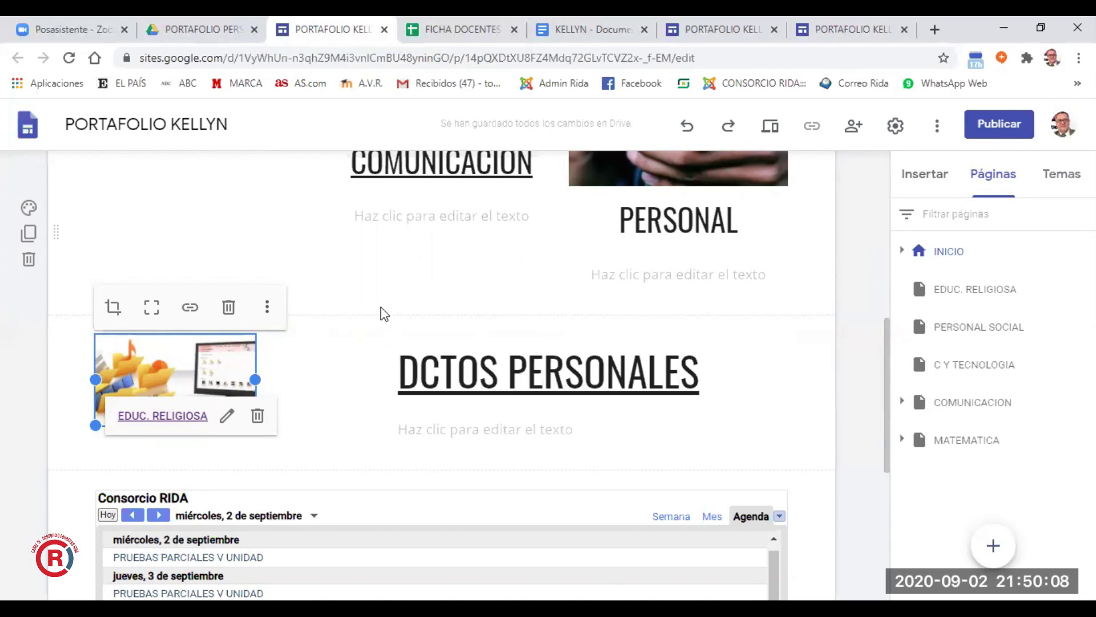
{"action": "left_click", "coordinate": [367, 290]}
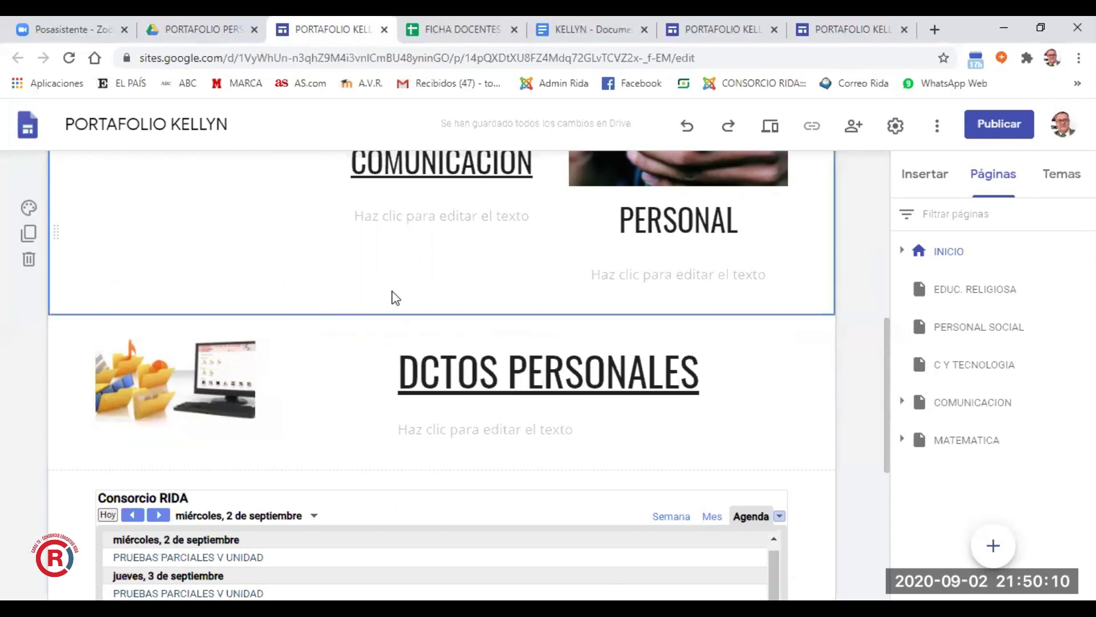
{"action": "left_click", "coordinate": [368, 356]}
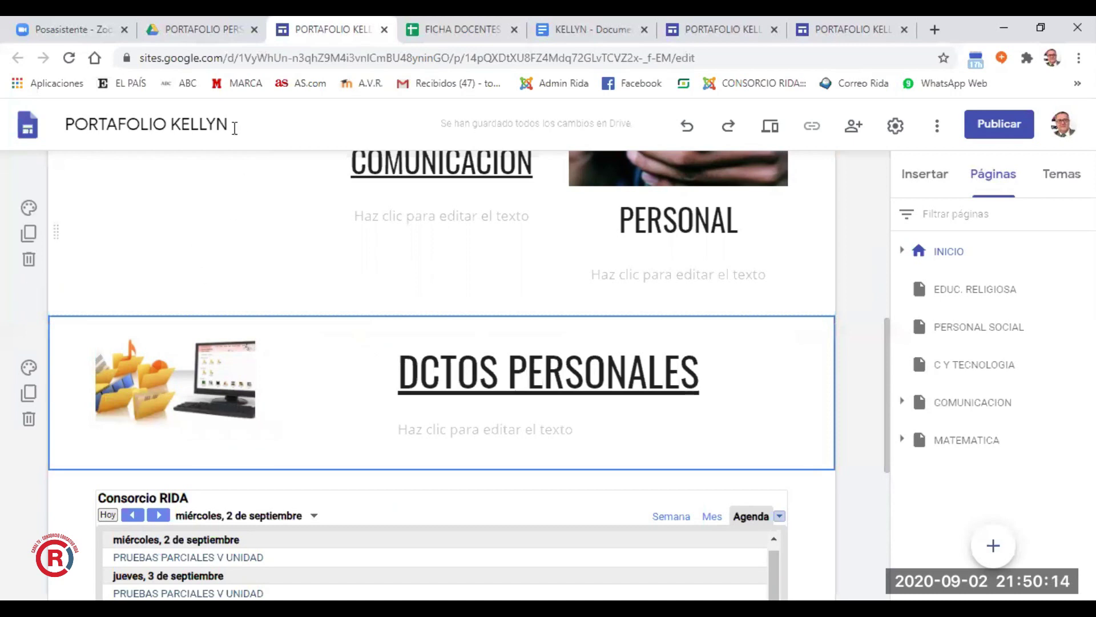
In Google Drive, open the TAREAS DE MATEMATICA folder and delete all of its files
{"action": "left_click", "coordinate": [203, 36]}
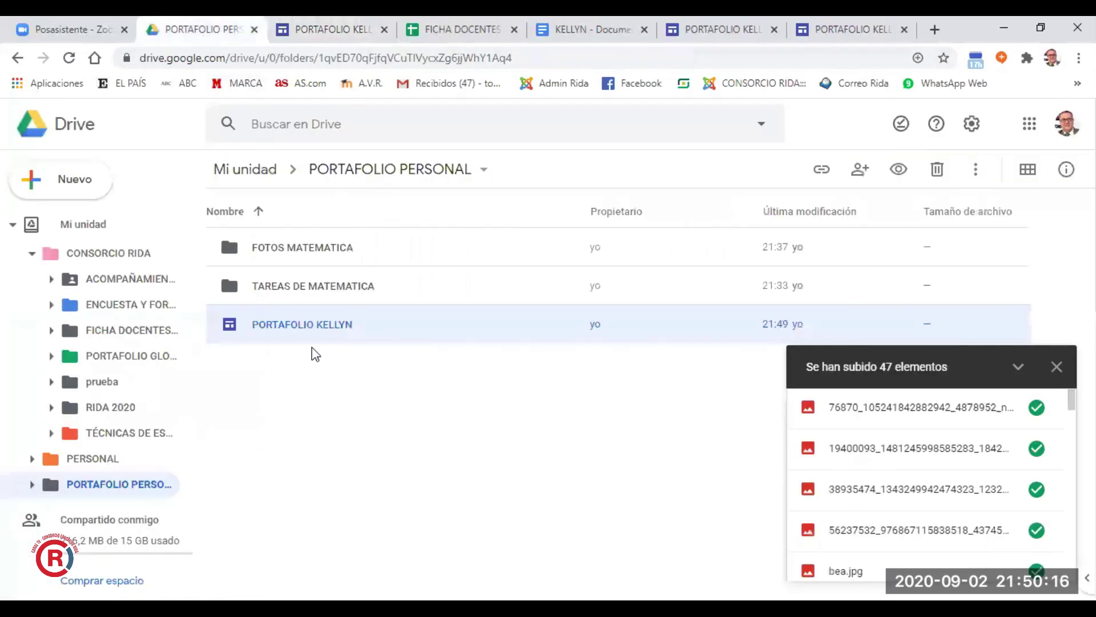
{"action": "double_click", "coordinate": [294, 287]}
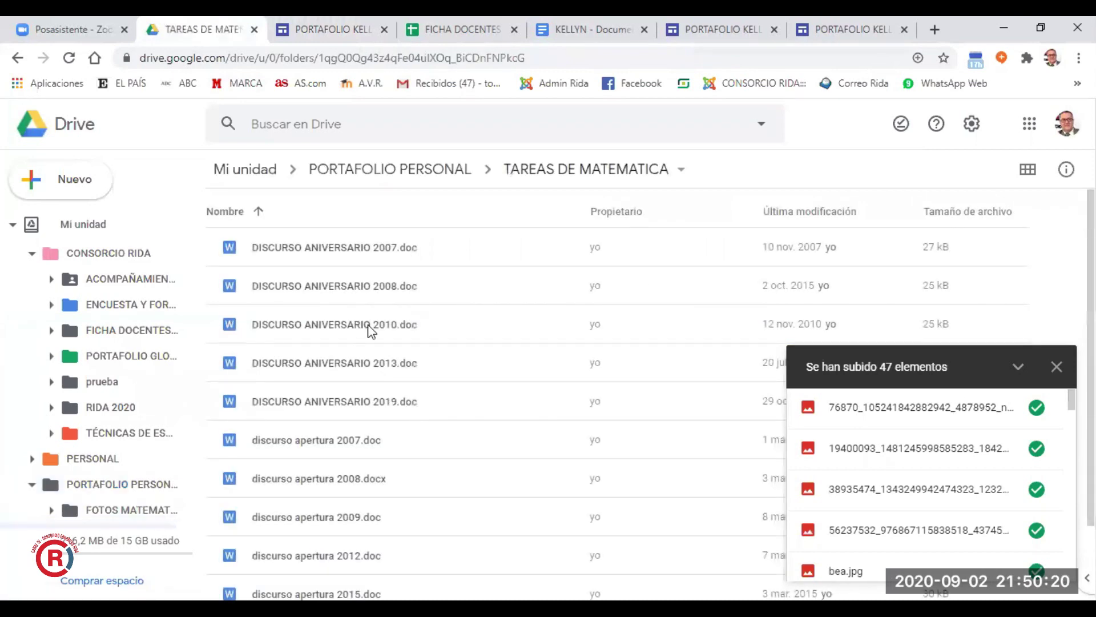
{"action": "left_click_drag", "start_coordinate": [512, 247], "coordinate": [207, 597]}
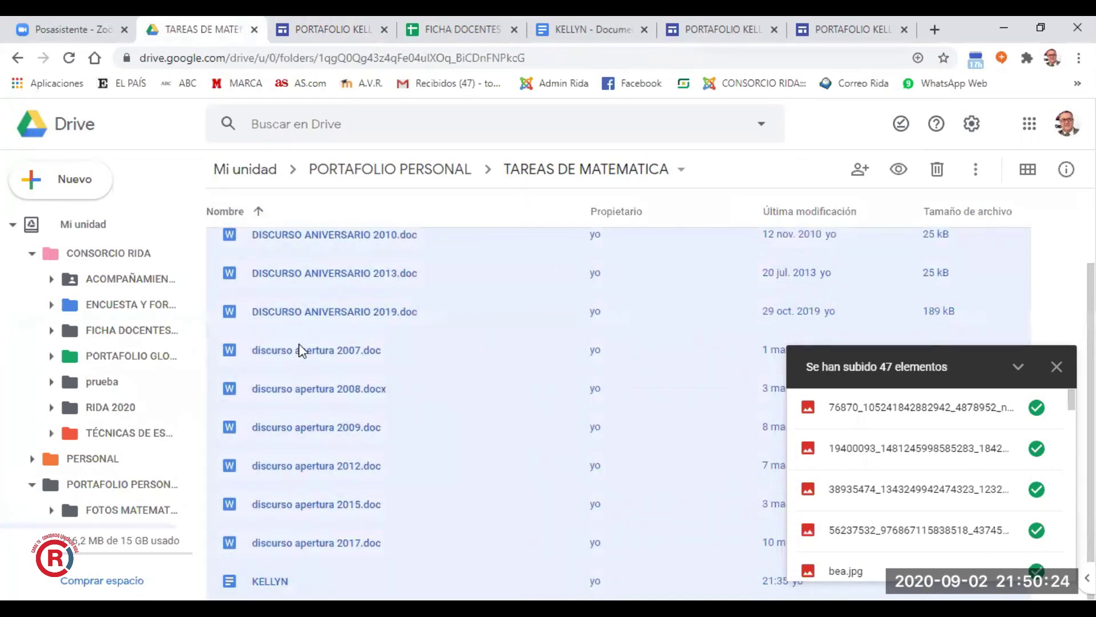
{"action": "right_click", "coordinate": [301, 349]}
{"action": "left_click", "coordinate": [355, 568]}
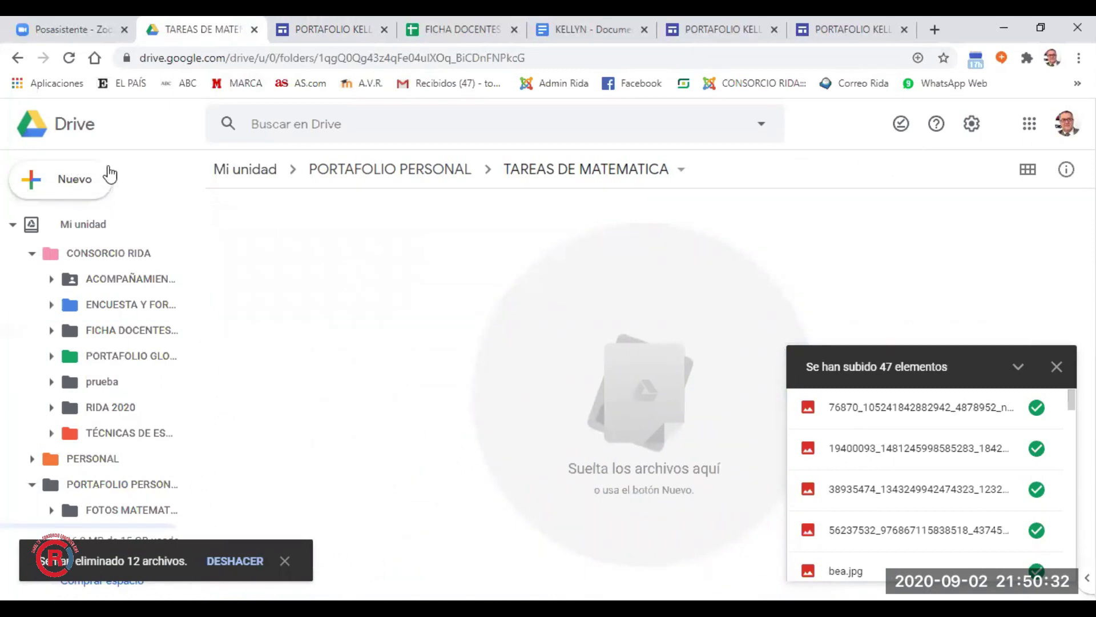
Open the FOTOS MATEMATICA folder, select its images and return to the PORTAFOLIO PERSONAL folder
{"action": "left_click", "coordinate": [353, 171]}
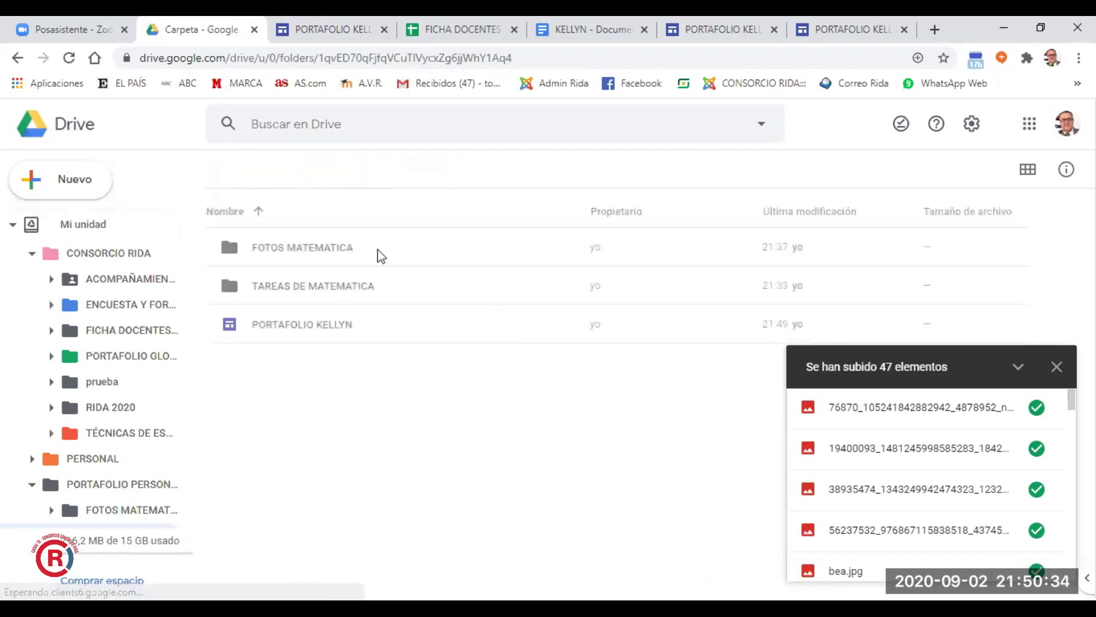
{"action": "double_click", "coordinate": [305, 252]}
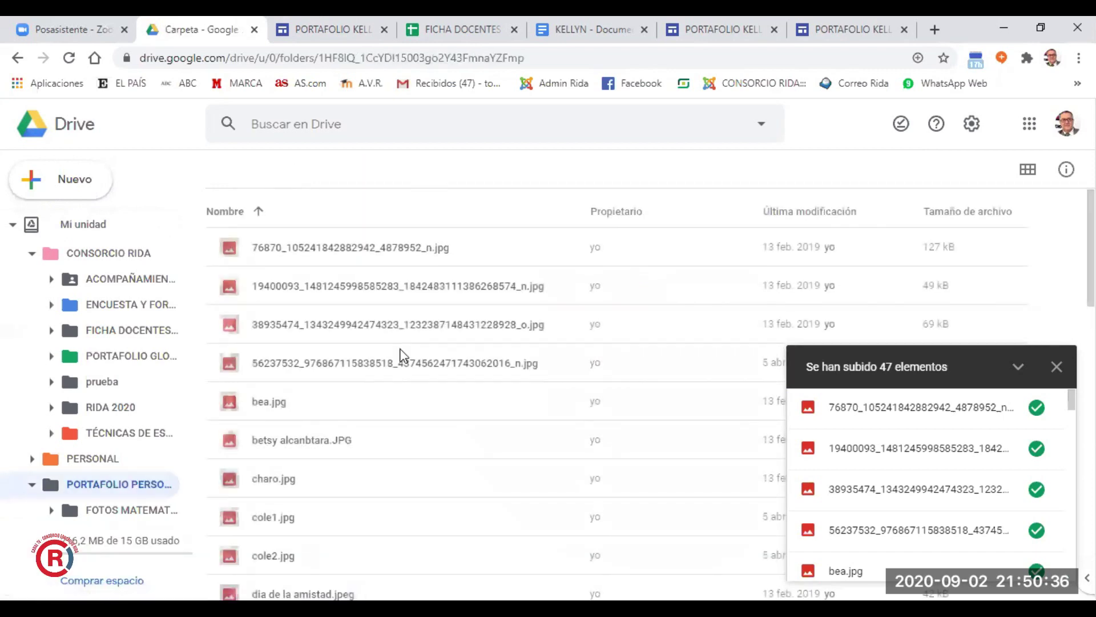
{"action": "left_click_drag", "start_coordinate": [537, 247], "coordinate": [211, 594]}
{"action": "left_click", "coordinate": [402, 168]}
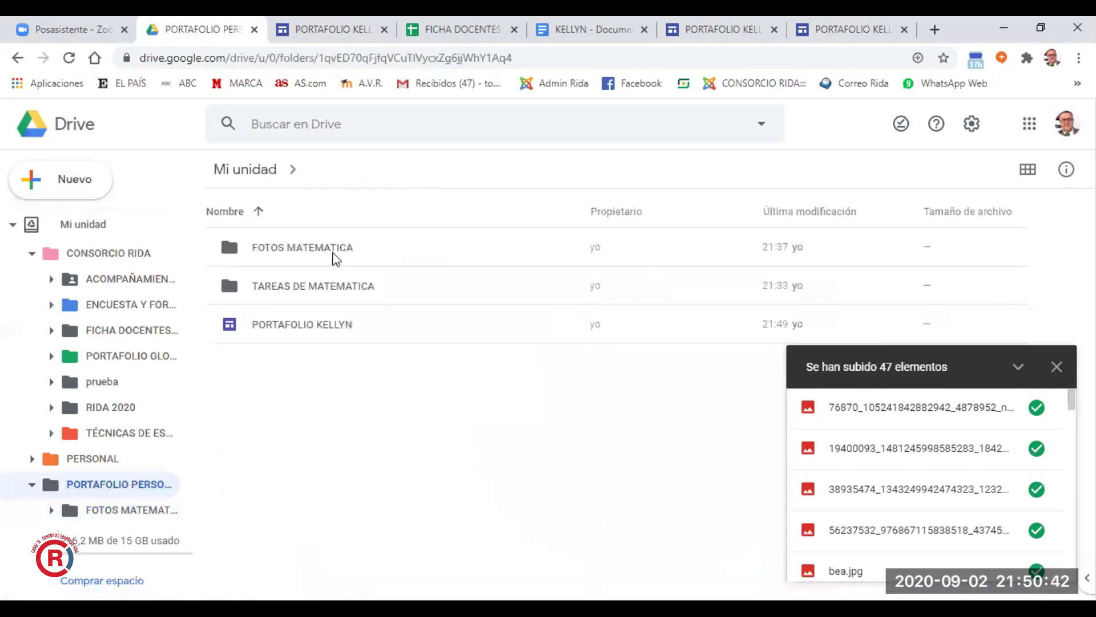
Upload the seven consecutive documents from "listas de utiles 2016 ningun material" to "SELECCION TEXTOS ESCOLARES 2017" in D:'s COMUNICADOS 2016 folder to TAREAS DE MATEMATICA
{"action": "double_click", "coordinate": [318, 287]}
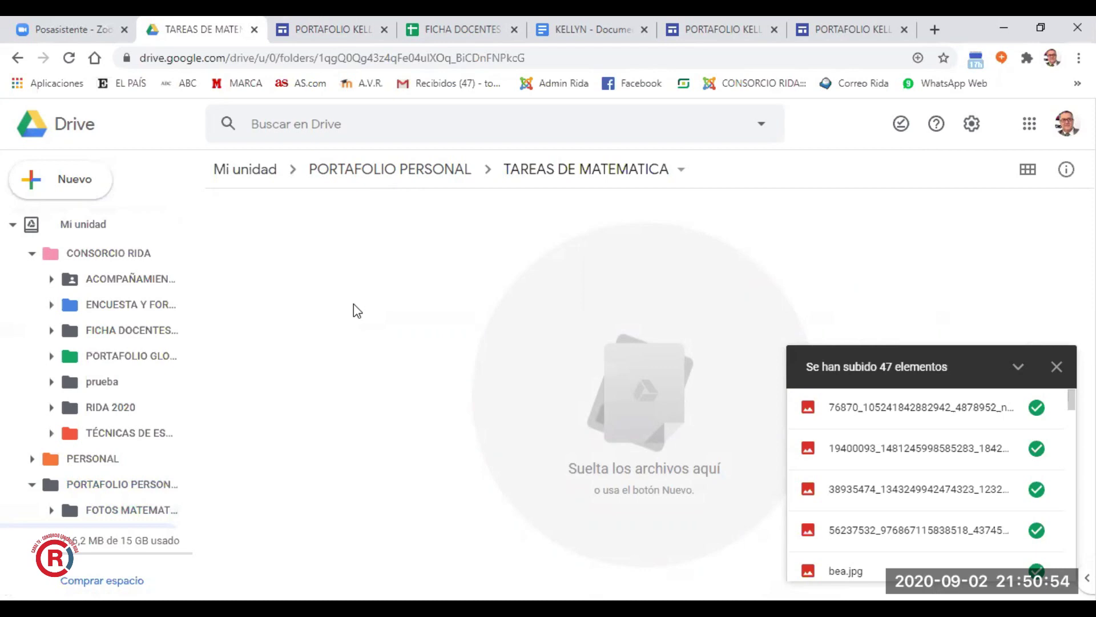
{"action": "right_click", "coordinate": [354, 305]}
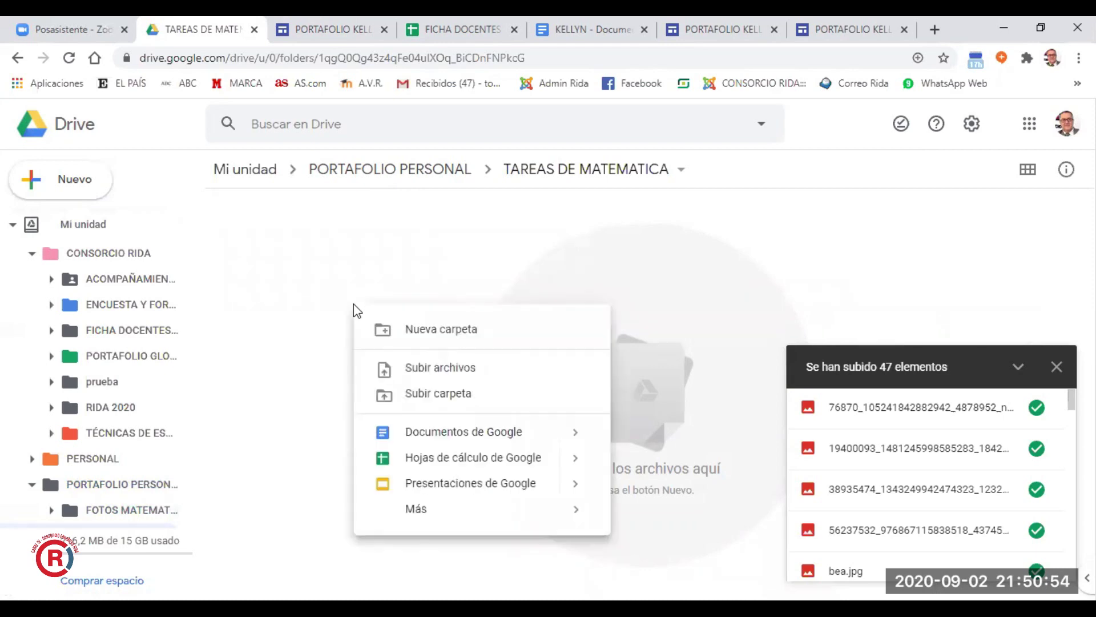
{"action": "left_click", "coordinate": [425, 374]}
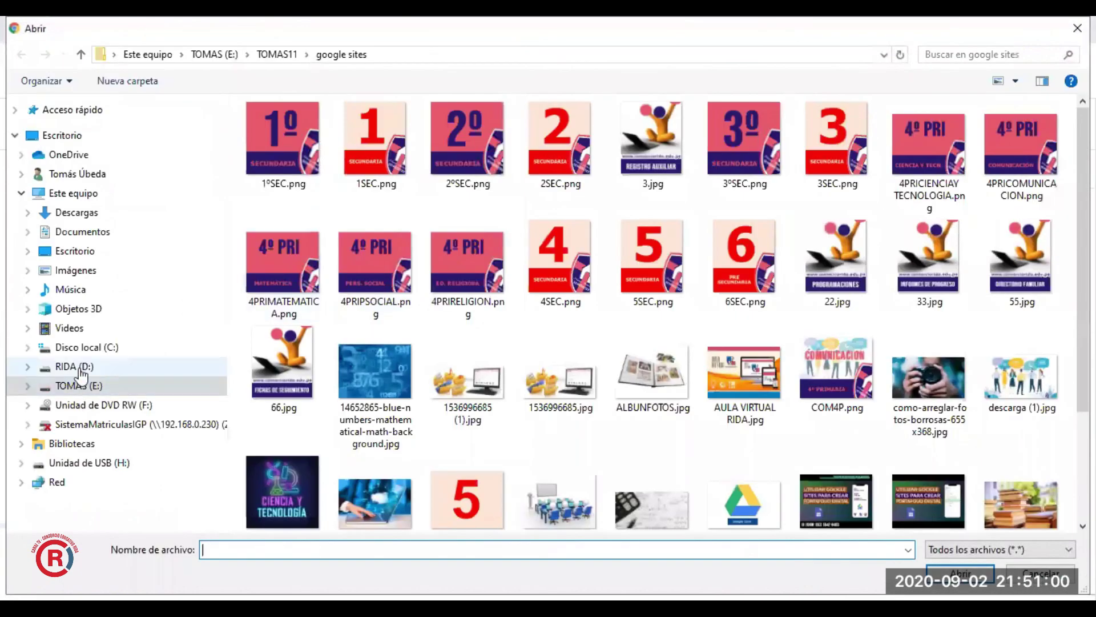
{"action": "left_click", "coordinate": [80, 370]}
{"action": "double_click", "coordinate": [301, 125]}
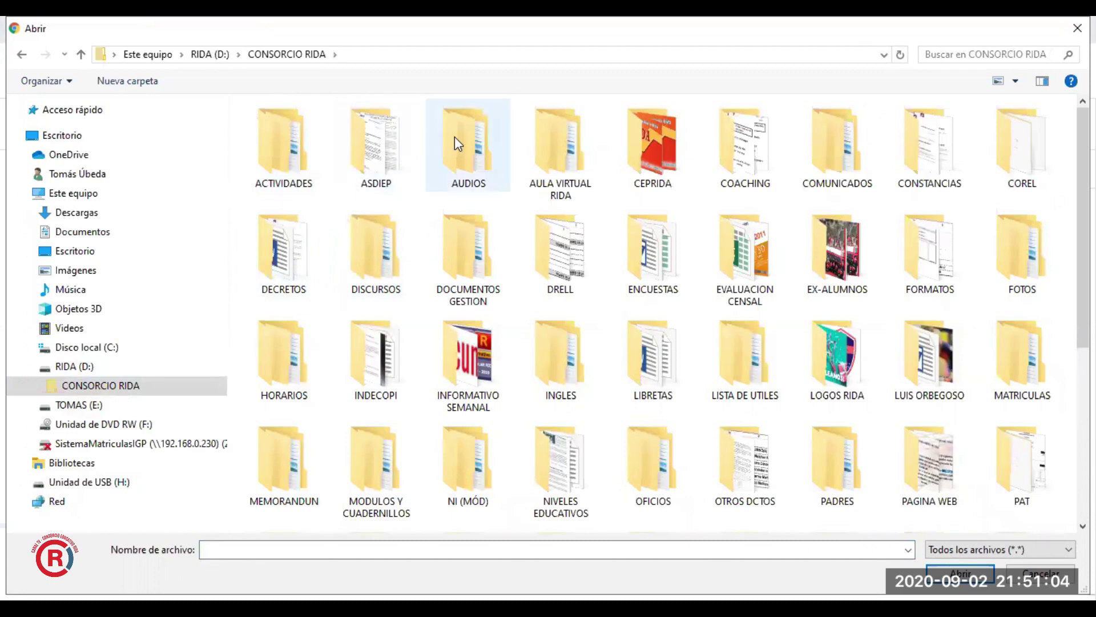
{"action": "left_click", "coordinate": [833, 154]}
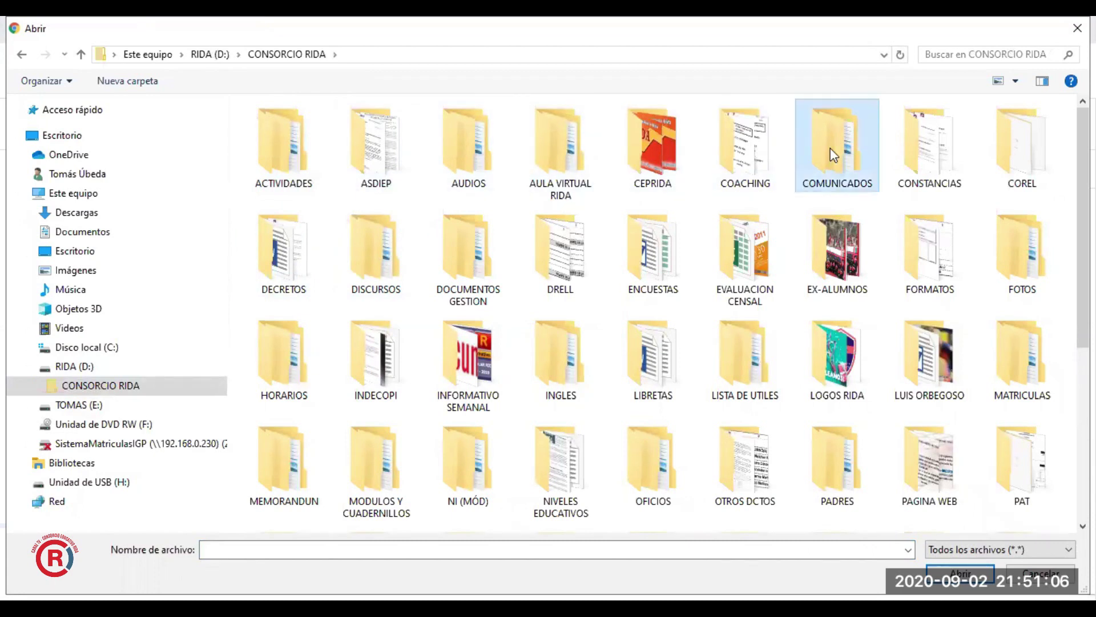
{"action": "double_click", "coordinate": [834, 155]}
{"action": "double_click", "coordinate": [318, 265]}
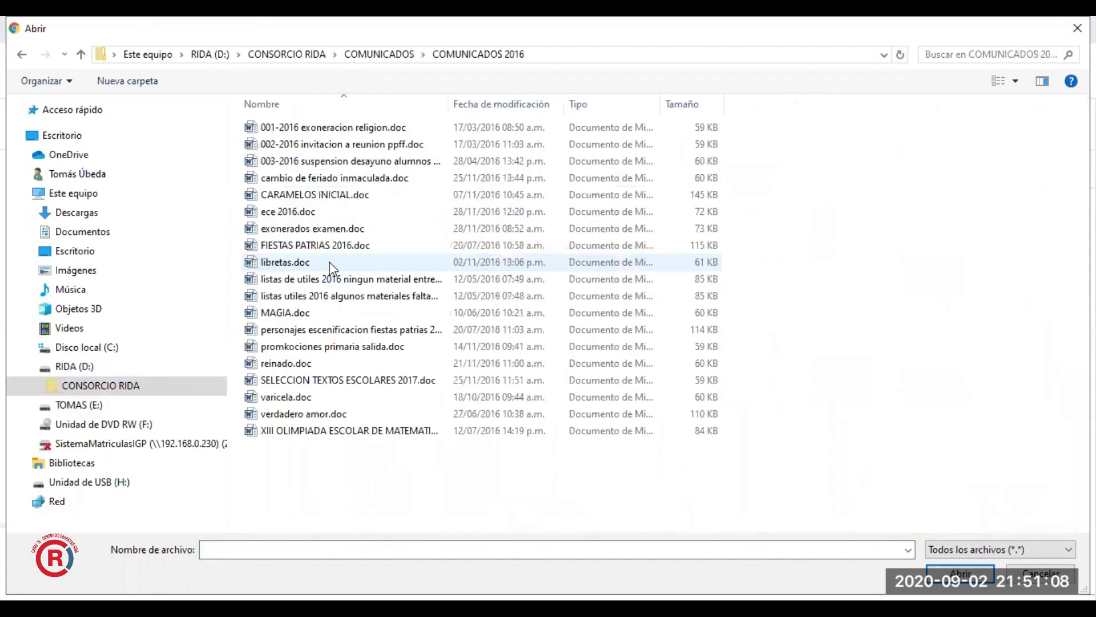
{"action": "left_click_drag", "start_coordinate": [791, 280], "coordinate": [297, 388]}
{"action": "key", "text": "Return"}
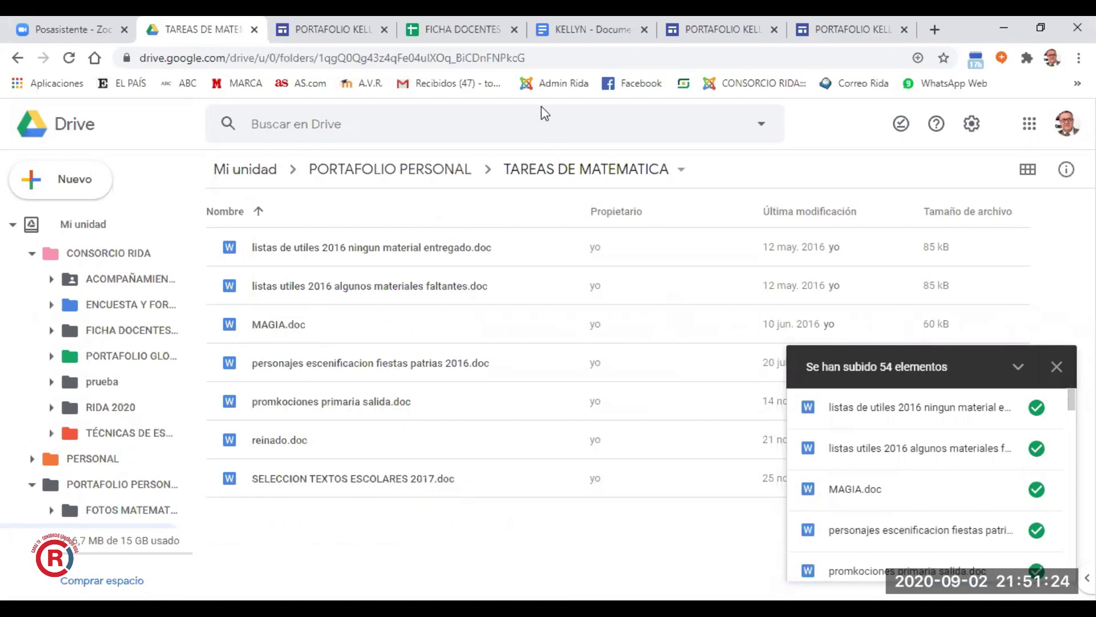
Switch to the KELLYN document and restore it from the trash
{"action": "key", "text": "ctrl+5"}
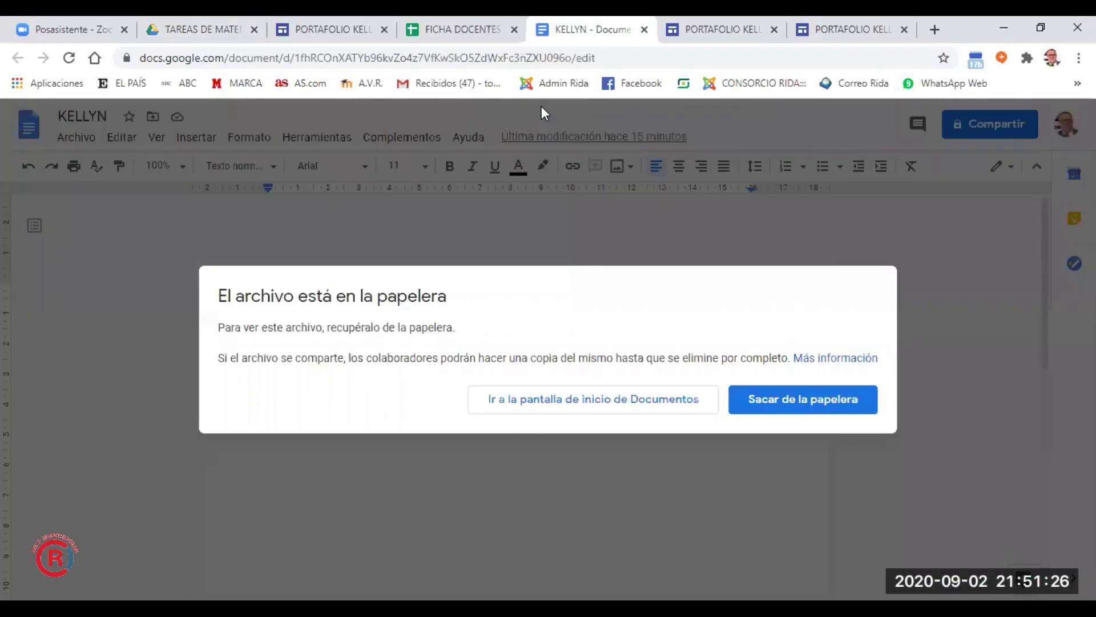
{"action": "left_click", "coordinate": [766, 398]}
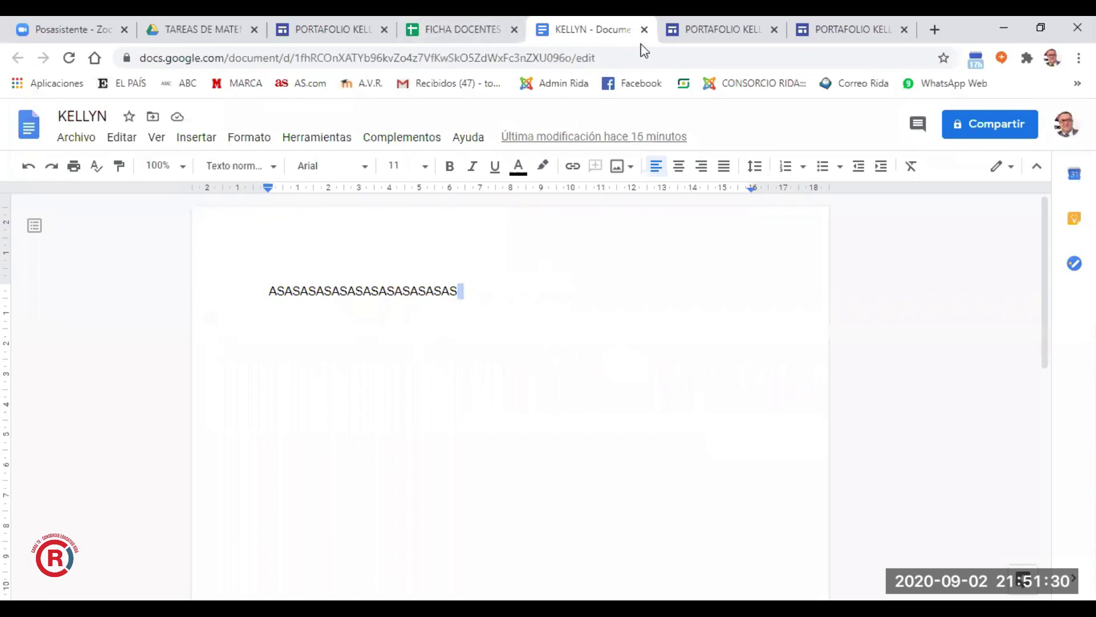
Return to the site preview and view the embedded content of the TAREAS page under MATEMATICA
{"action": "key", "text": "ctrl+7"}
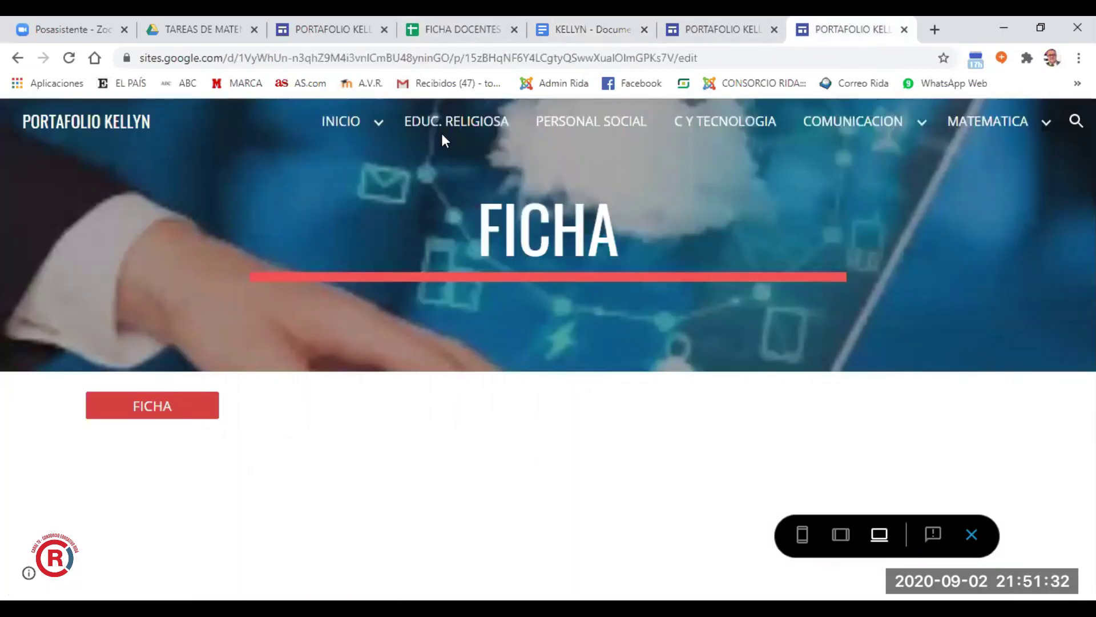
{"action": "left_click", "coordinate": [376, 122]}
{"action": "left_click", "coordinate": [301, 174]}
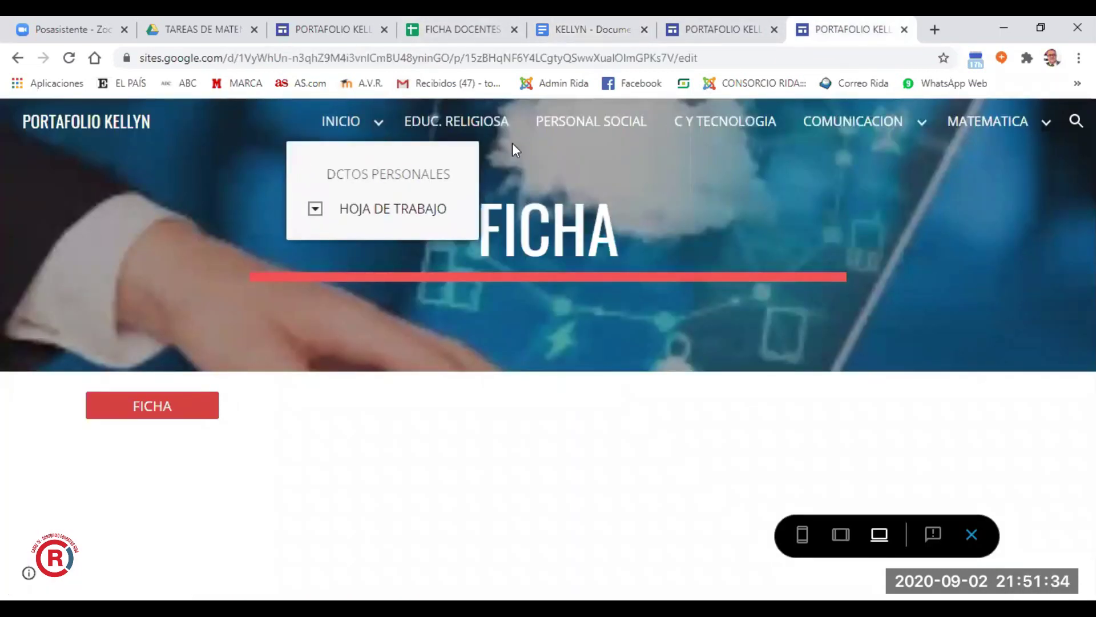
{"action": "mouse_move", "coordinate": [964, 108]}
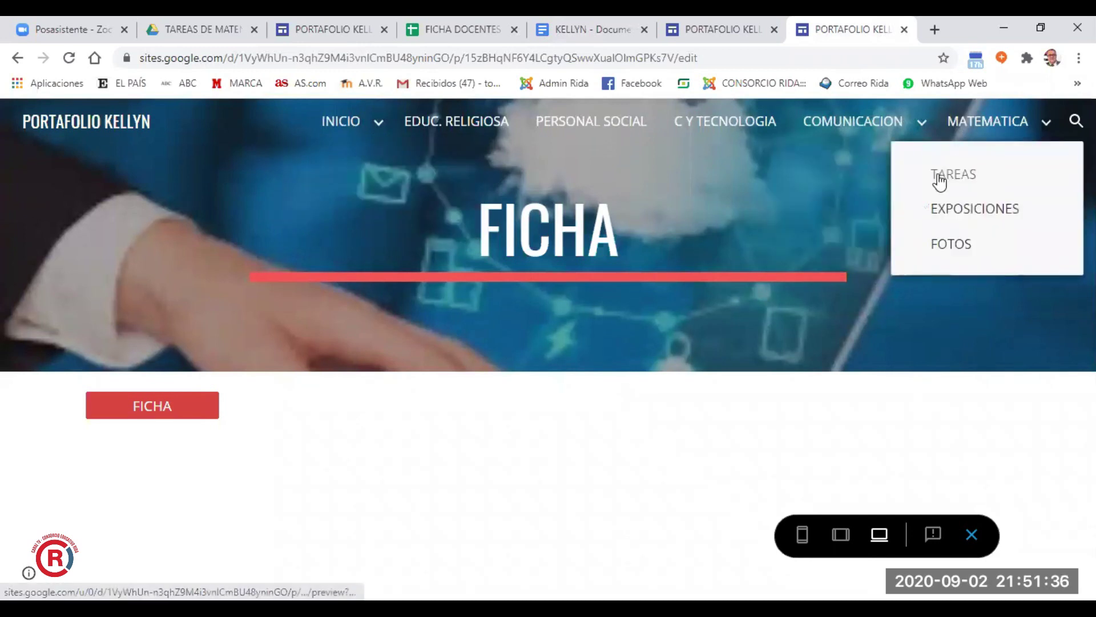
{"action": "left_click", "coordinate": [921, 178]}
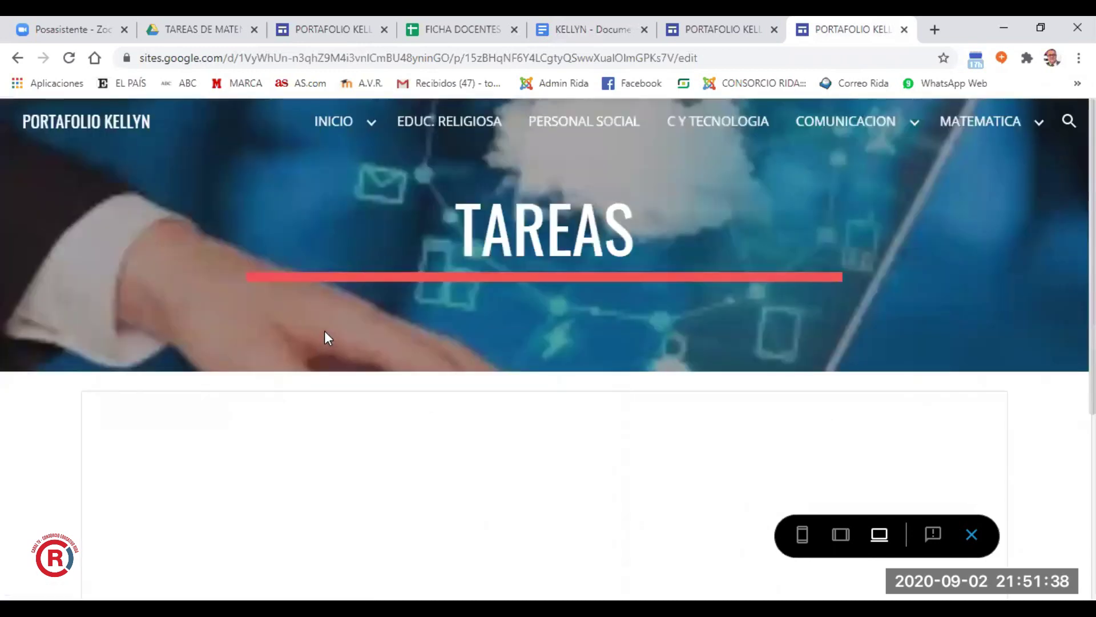
{"action": "scroll", "coordinate": [324, 330], "scroll_direction": "down", "scroll_amount": 3}
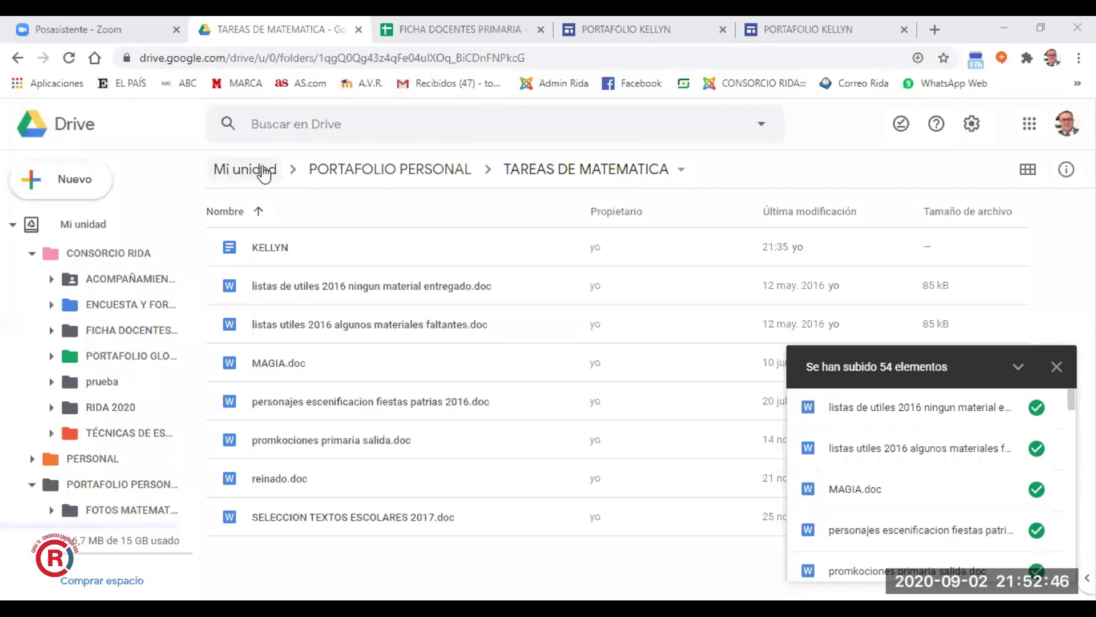
Create a new Google Forms form inside the PORTAFOLIO PERSONAL folder of Mi unidad
{"action": "left_click", "coordinate": [245, 170]}
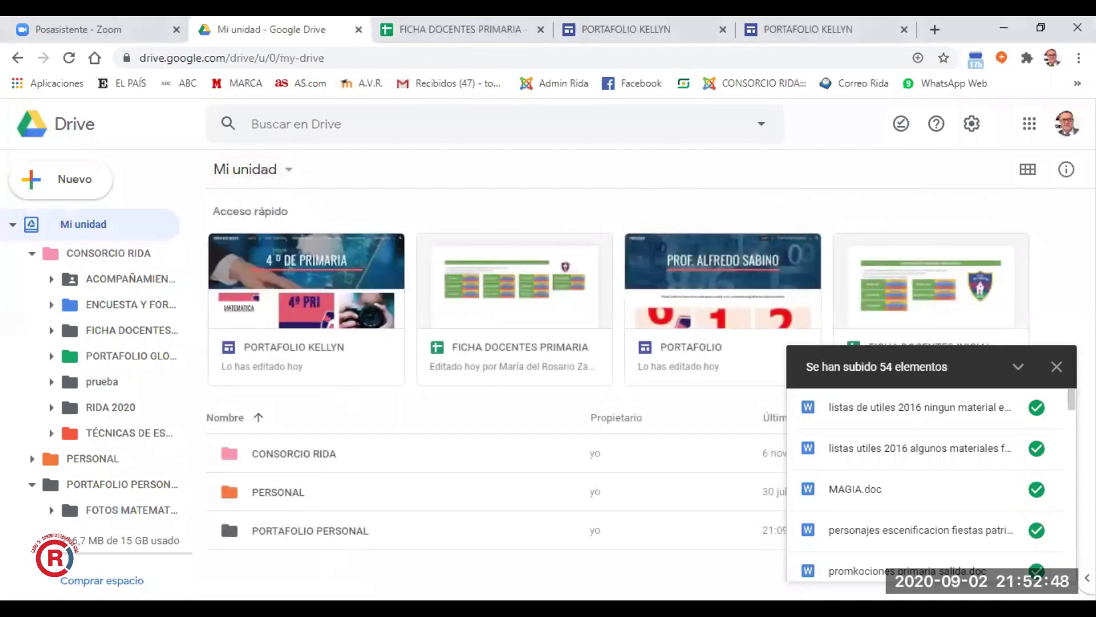
{"action": "double_click", "coordinate": [293, 466]}
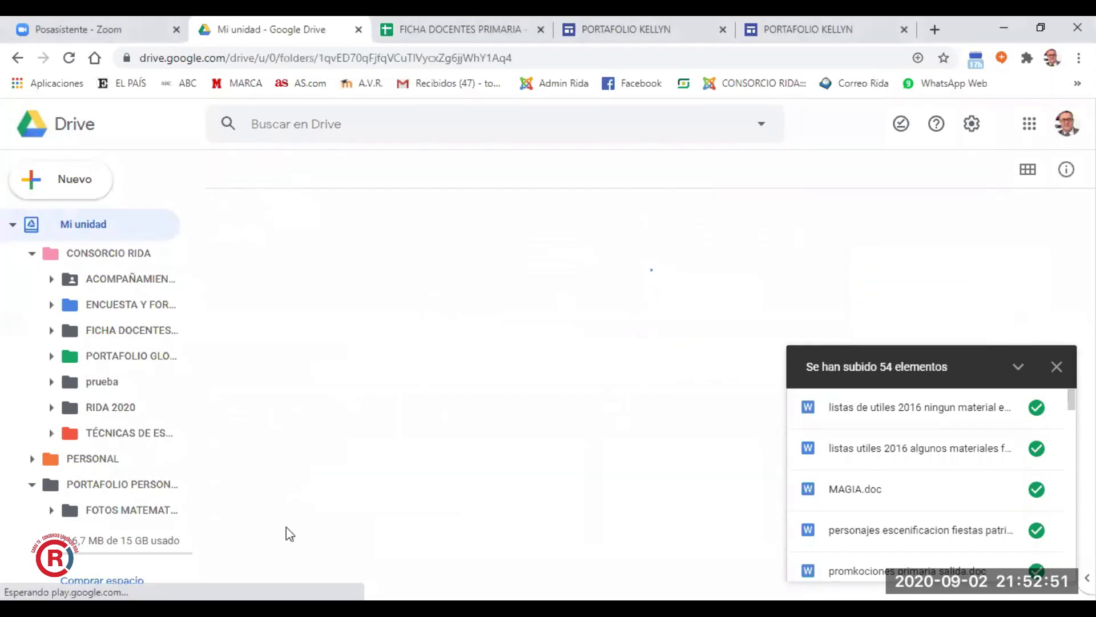
{"action": "right_click", "coordinate": [370, 417]}
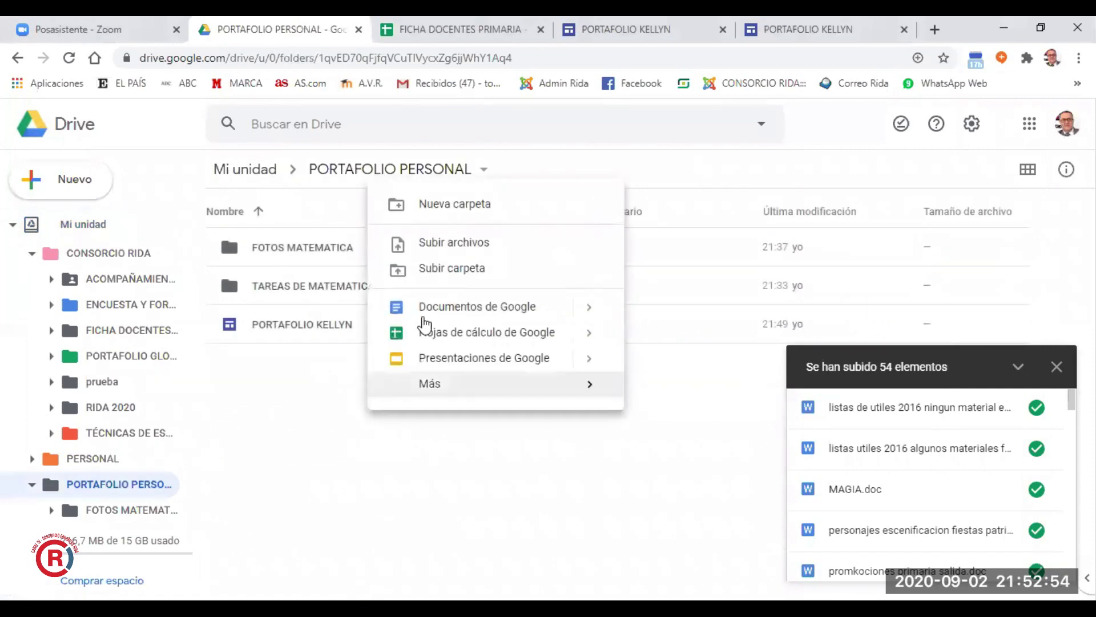
{"action": "left_click", "coordinate": [77, 182]}
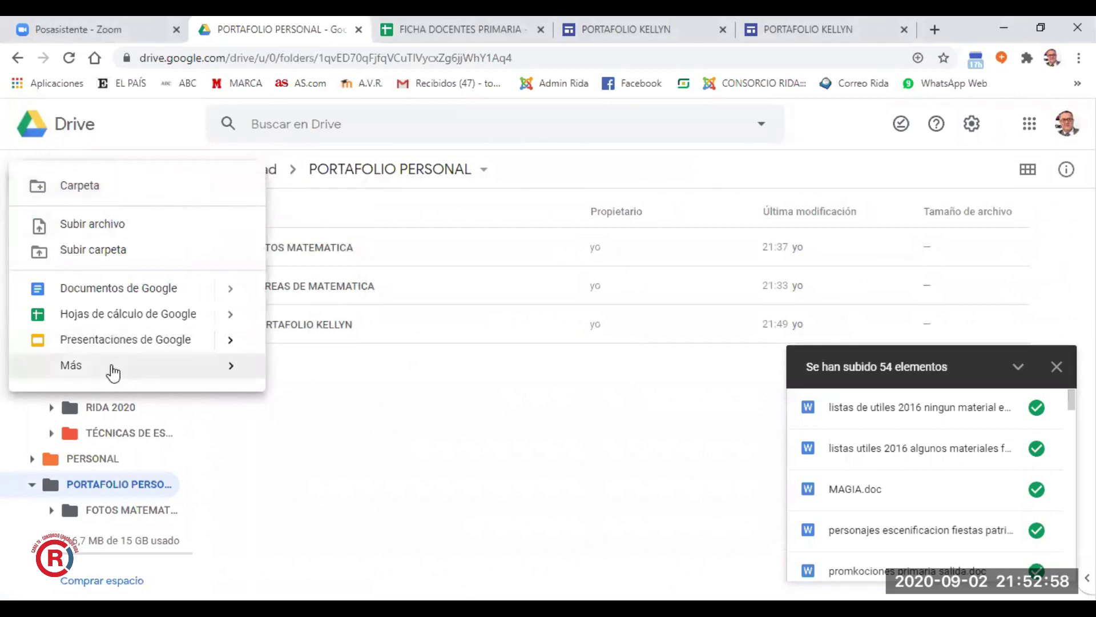
{"action": "mouse_move", "coordinate": [171, 375]}
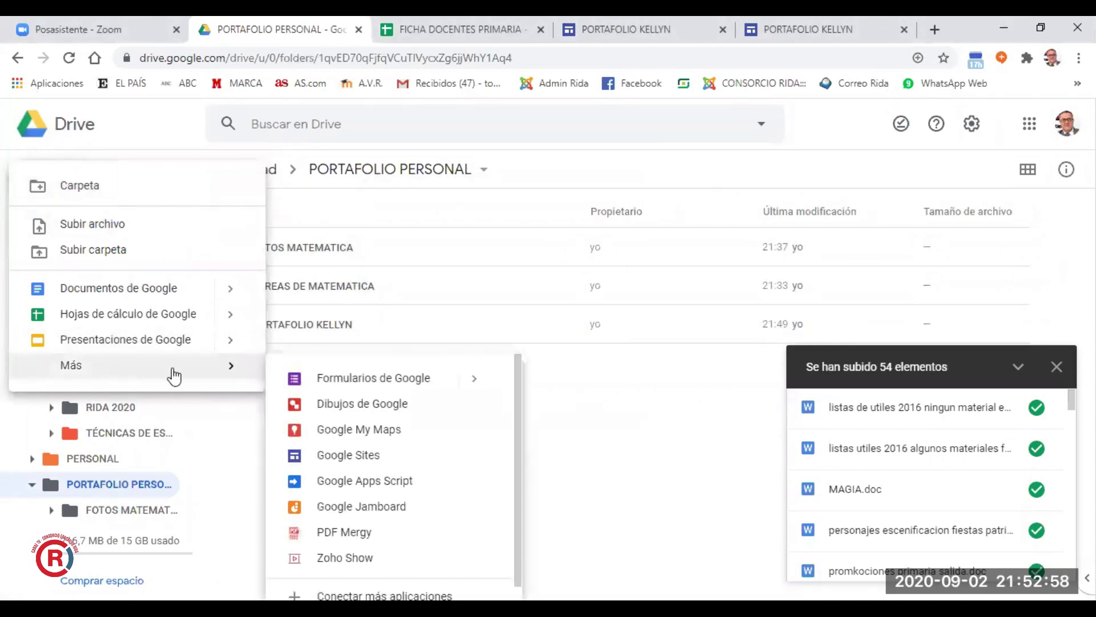
{"action": "left_click", "coordinate": [406, 379]}
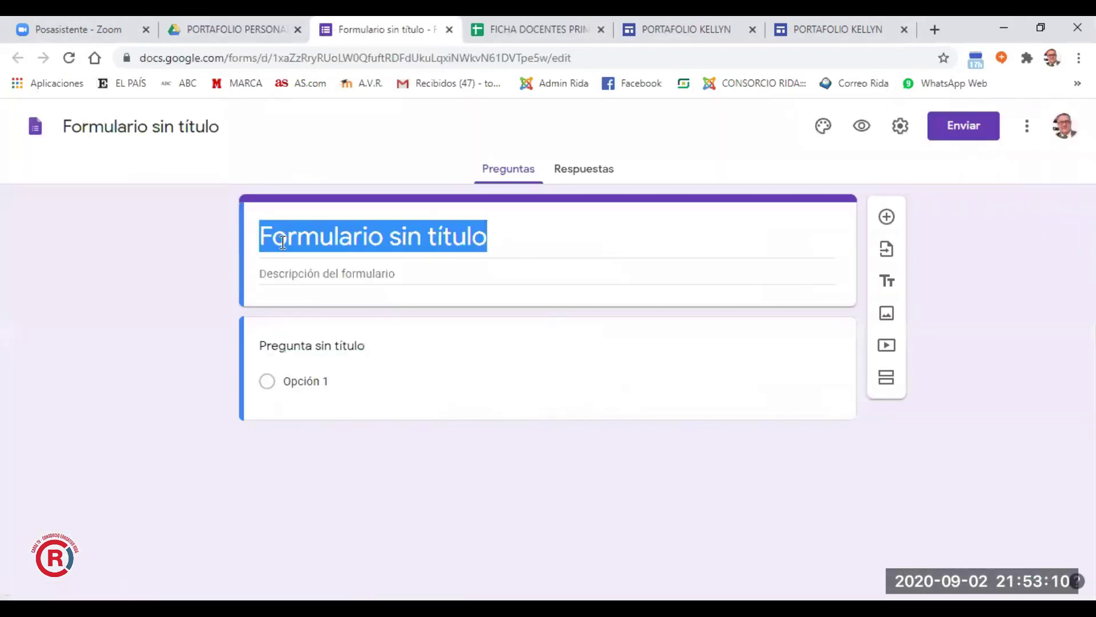
Title the form "TAREA DE MATEMÁTICA", with the accent in the last word corrected
{"action": "type", "text": "TAREA D"}
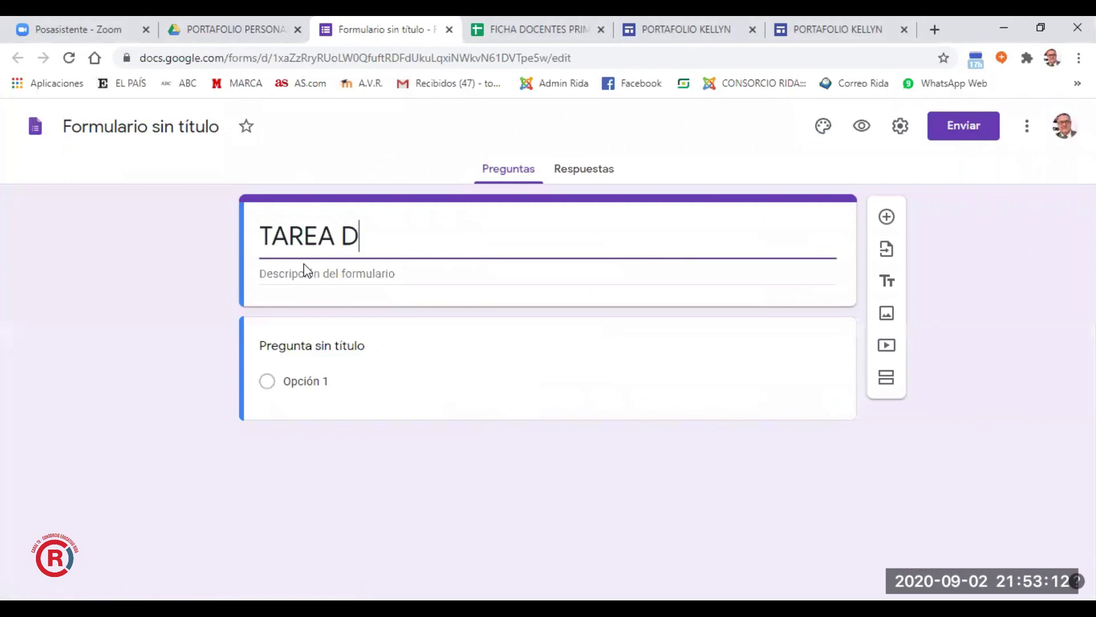
{"action": "type", "text": "E MATEMATICA"}
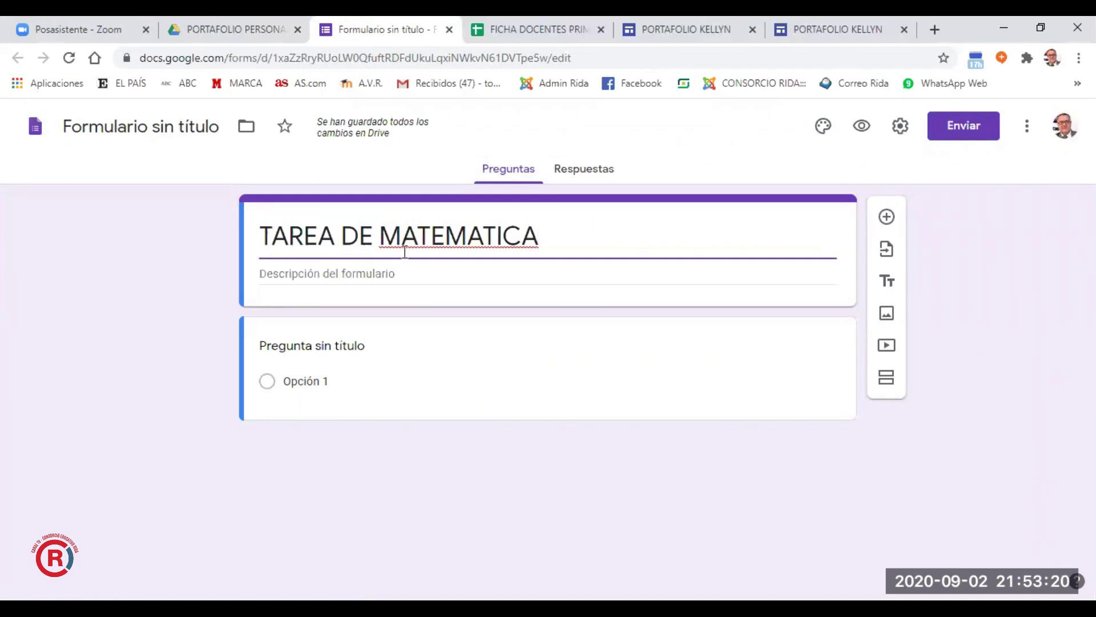
{"action": "right_click", "coordinate": [440, 230]}
{"action": "left_click", "coordinate": [487, 244]}
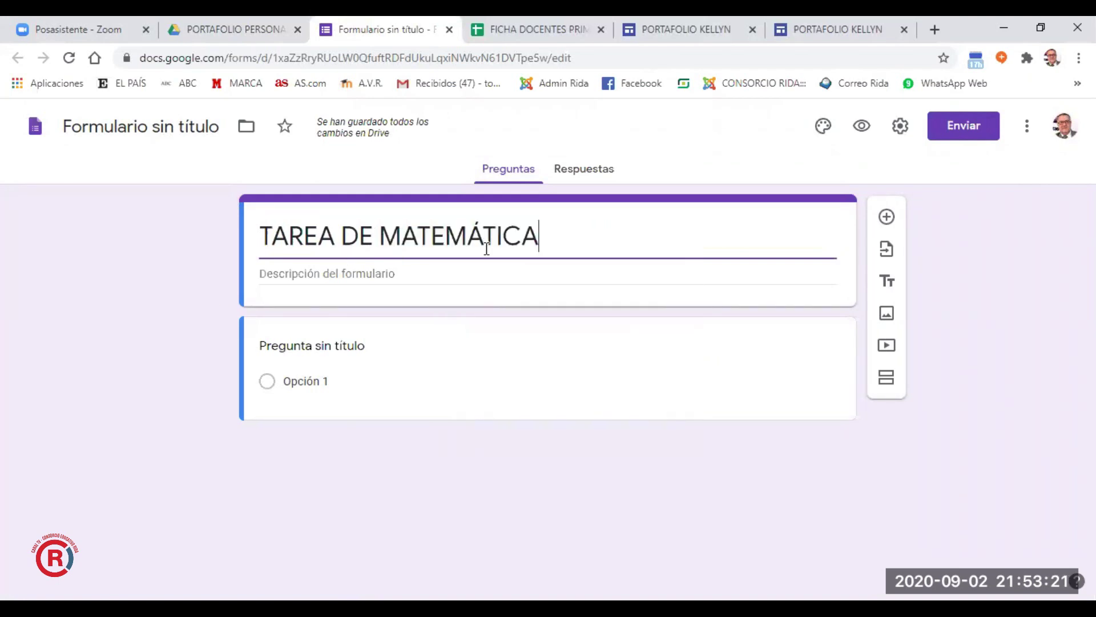
Fill the form description with four short lines of filler text beginning "Chcos a asam,"
{"action": "left_click", "coordinate": [297, 277]}
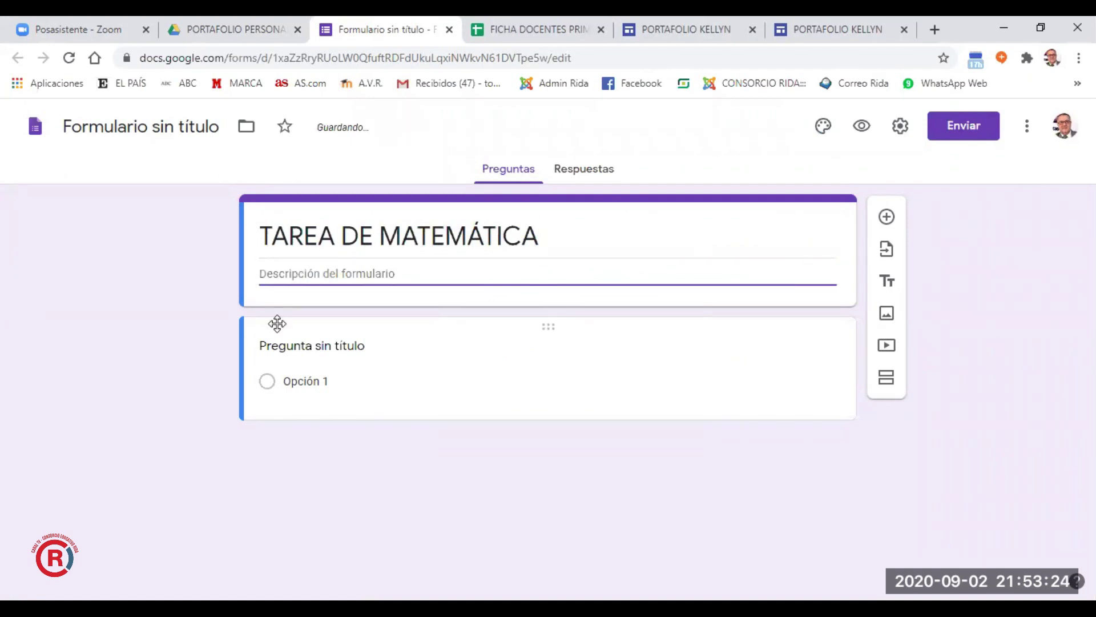
{"action": "type", "text": "Chcos a asam, vfdfv,vlñ´gf.-cvcñ´vvcñ´dcvñ´ñ"}
{"action": "key", "text": "Return"}
{"action": "type", "text": "c´´ds´d´"}
{"action": "key", "text": "Return"}
{"action": "type", "text": "d´"}
{"action": "key", "text": "Return"}
{"action": "type", "text": "ds´"}
{"action": "key", "text": "Return"}
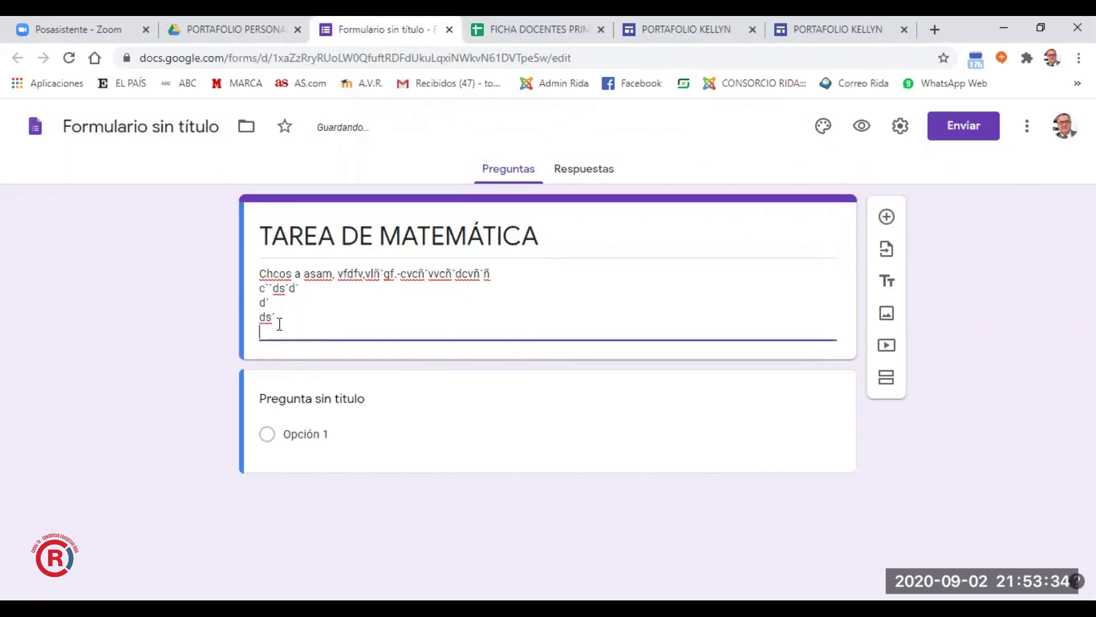
Set the untitled first question's type to Respuesta corta
{"action": "left_click", "coordinate": [647, 436]}
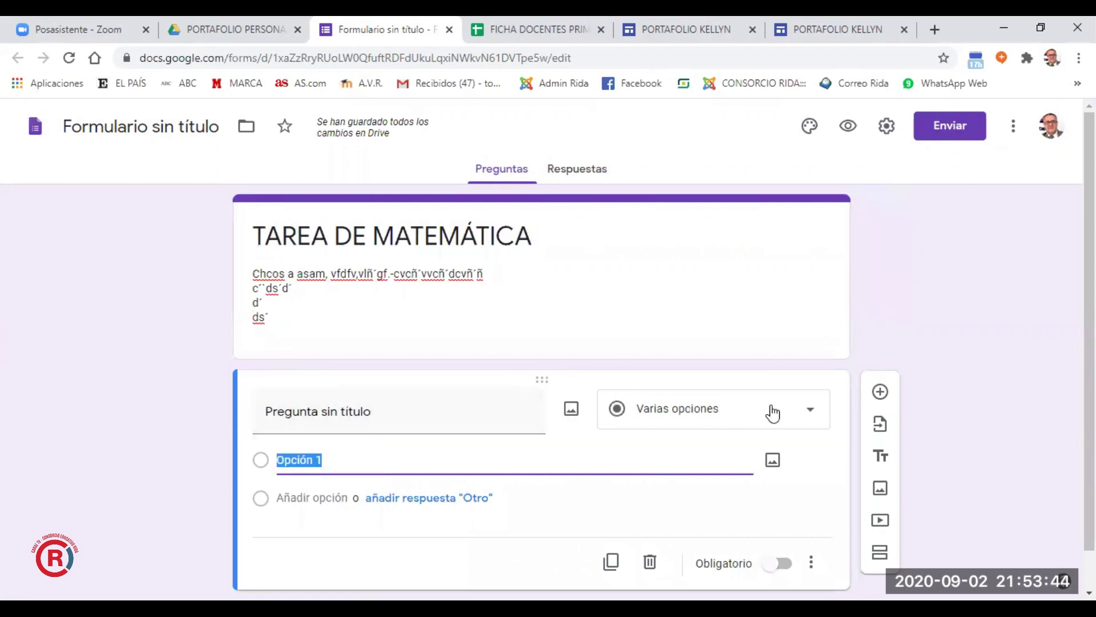
{"action": "left_click", "coordinate": [810, 408]}
{"action": "left_click", "coordinate": [674, 548]}
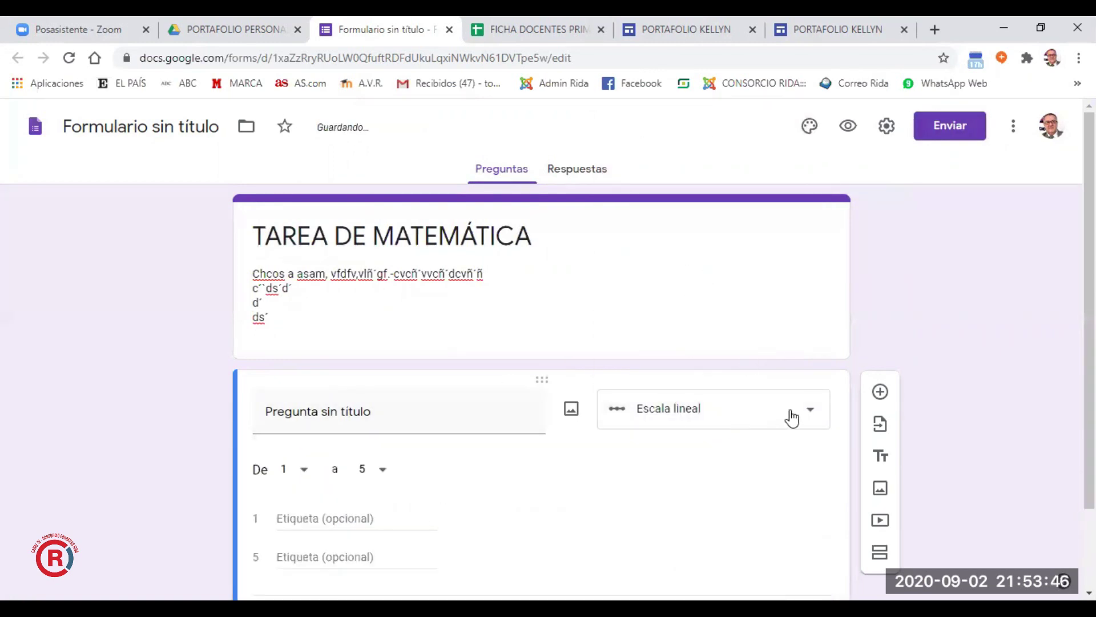
{"action": "left_click", "coordinate": [790, 405]}
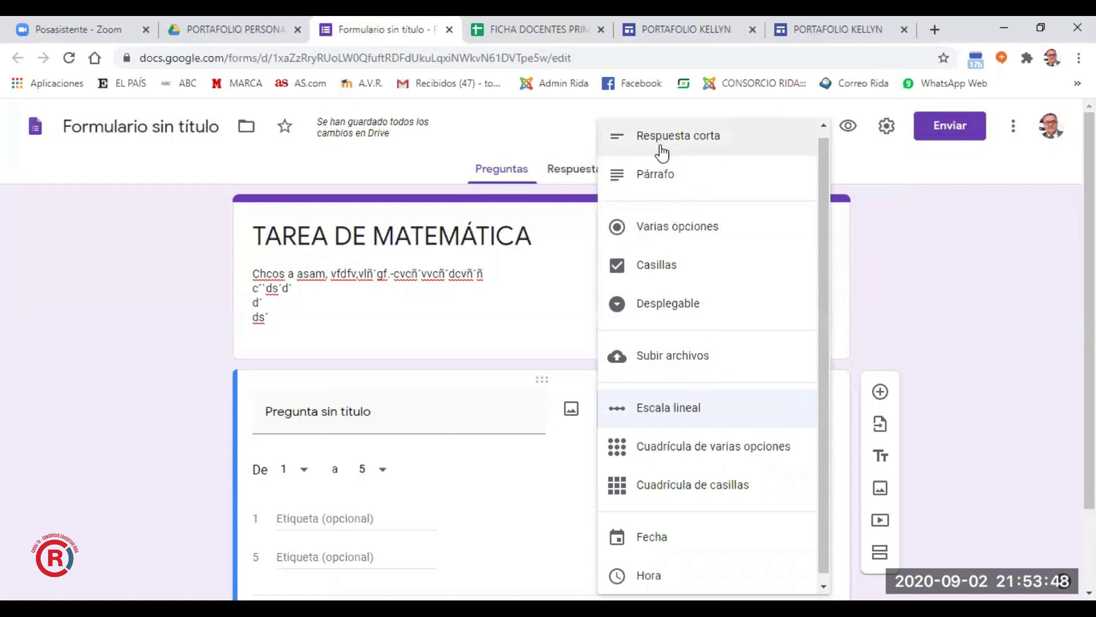
{"action": "left_click", "coordinate": [659, 143]}
Title the short-answer question "Nombre y Apellidos"
{"action": "left_click", "coordinate": [319, 426]}
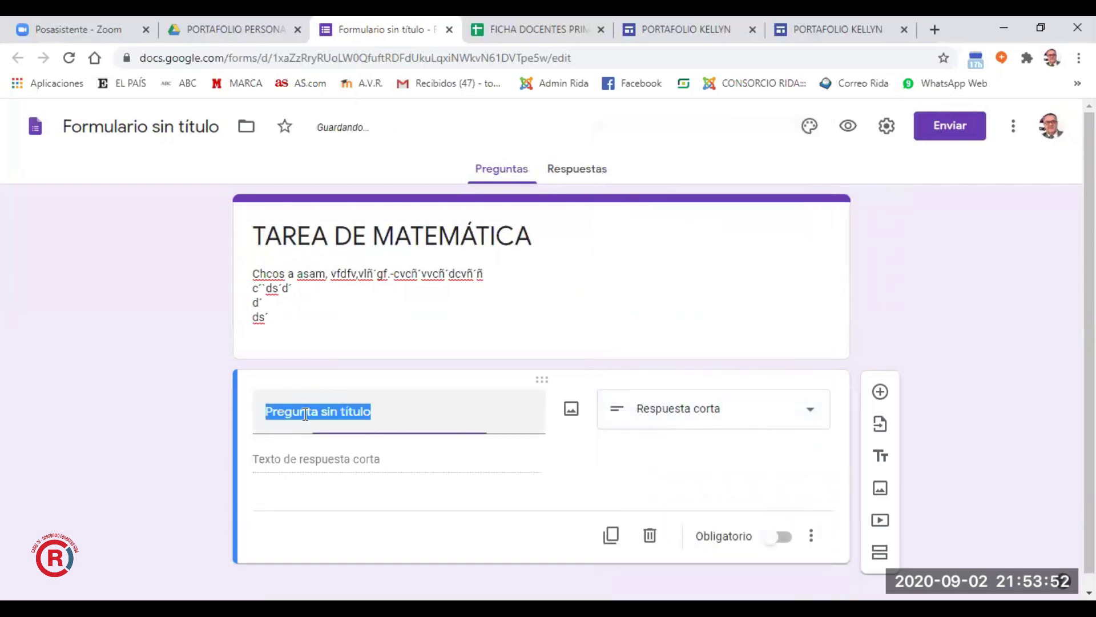
{"action": "type", "text": "Nopm,"}
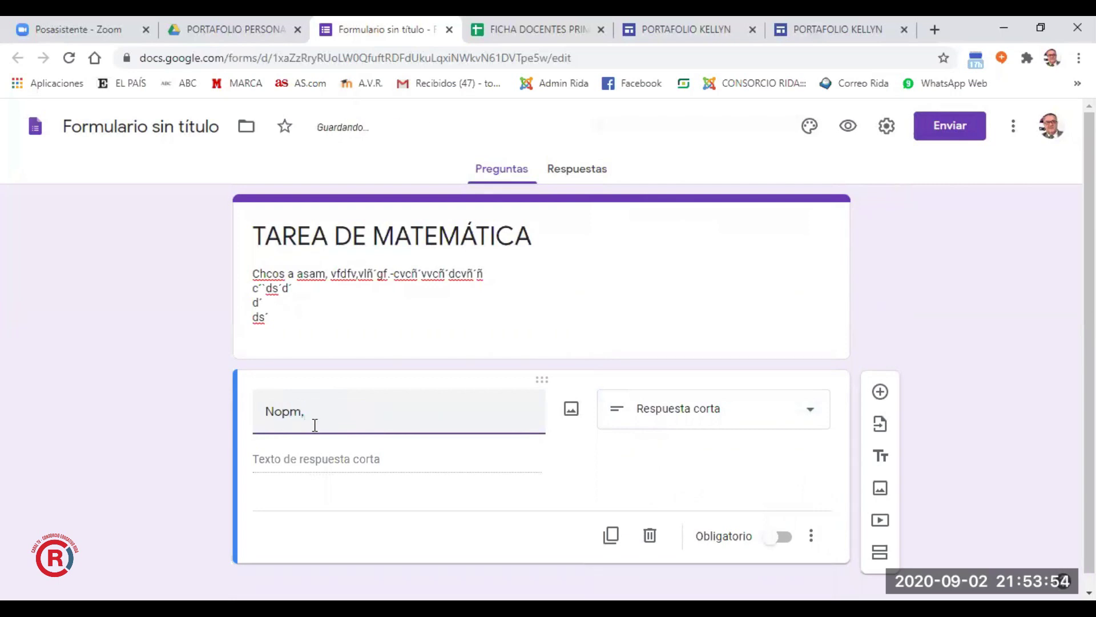
{"action": "key", "text": "BackSpace"}
{"action": "key", "text": "BackSpace"}
{"action": "key", "text": "BackSpace"}
{"action": "type", "text": "mbre y Apellidos"}
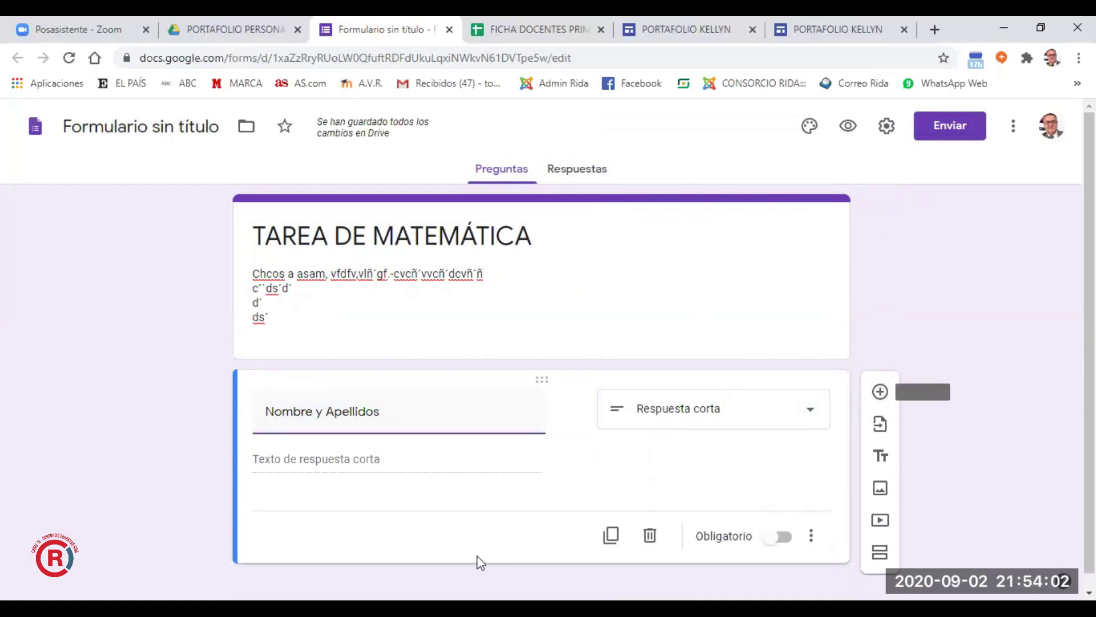
{"action": "left_click", "coordinate": [403, 505]}
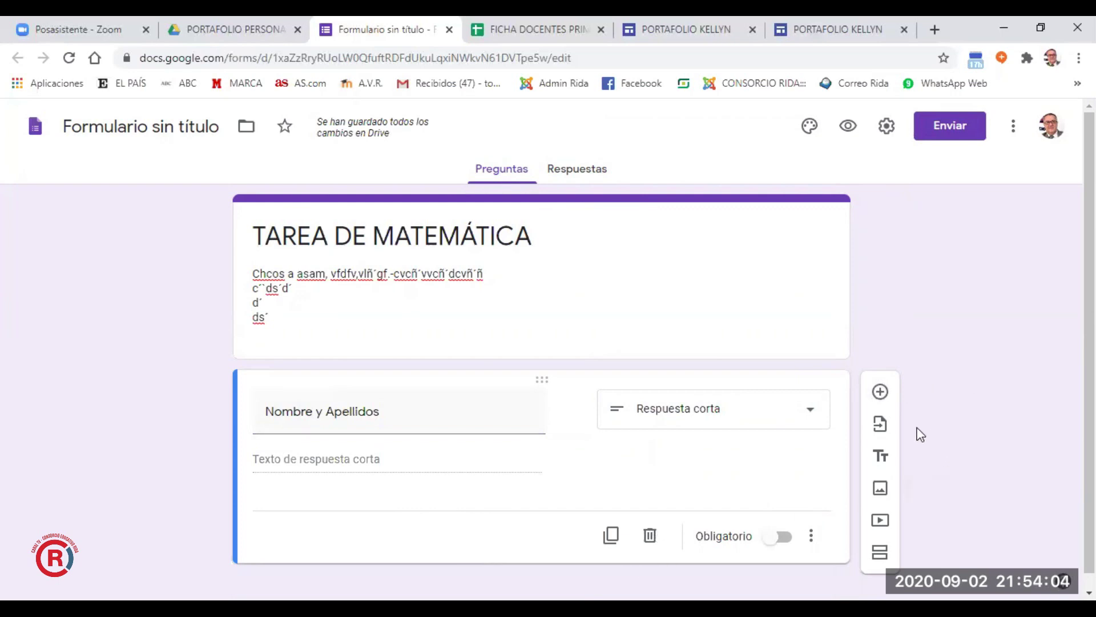
Add a multiple-choice question "aula" with the options 1, 2 and 3
{"action": "left_click", "coordinate": [880, 392]}
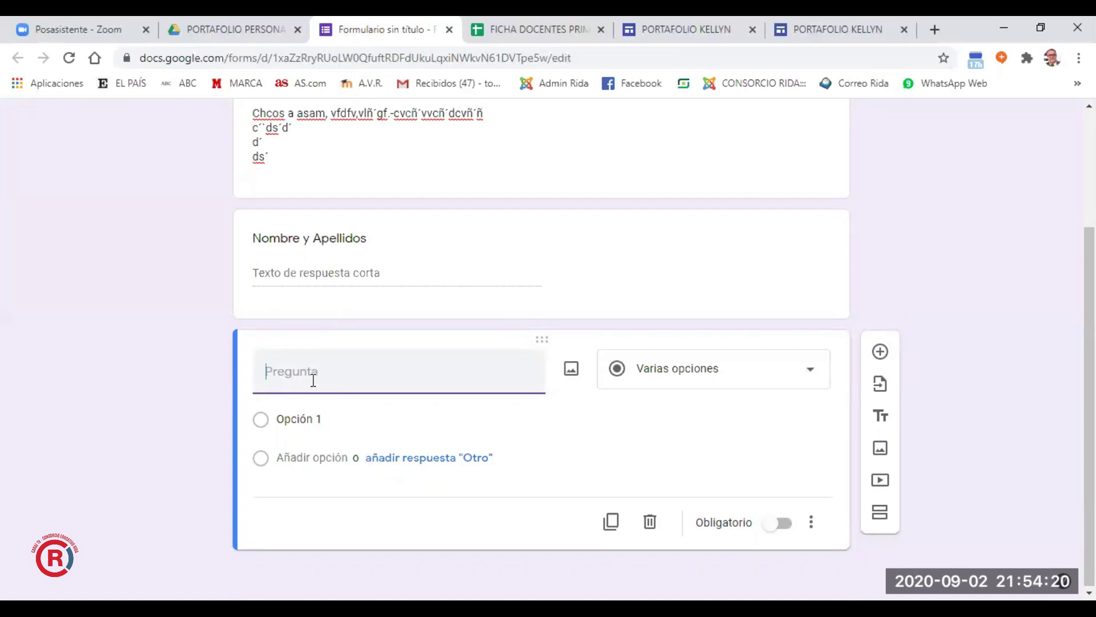
{"action": "type", "text": "aula"}
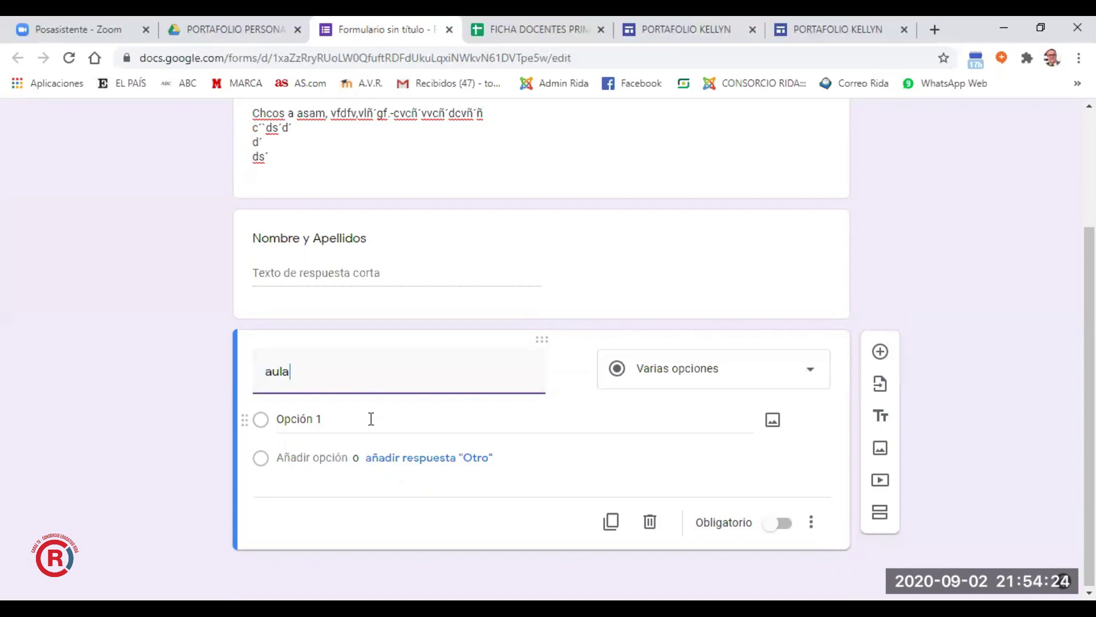
{"action": "left_click", "coordinate": [286, 419]}
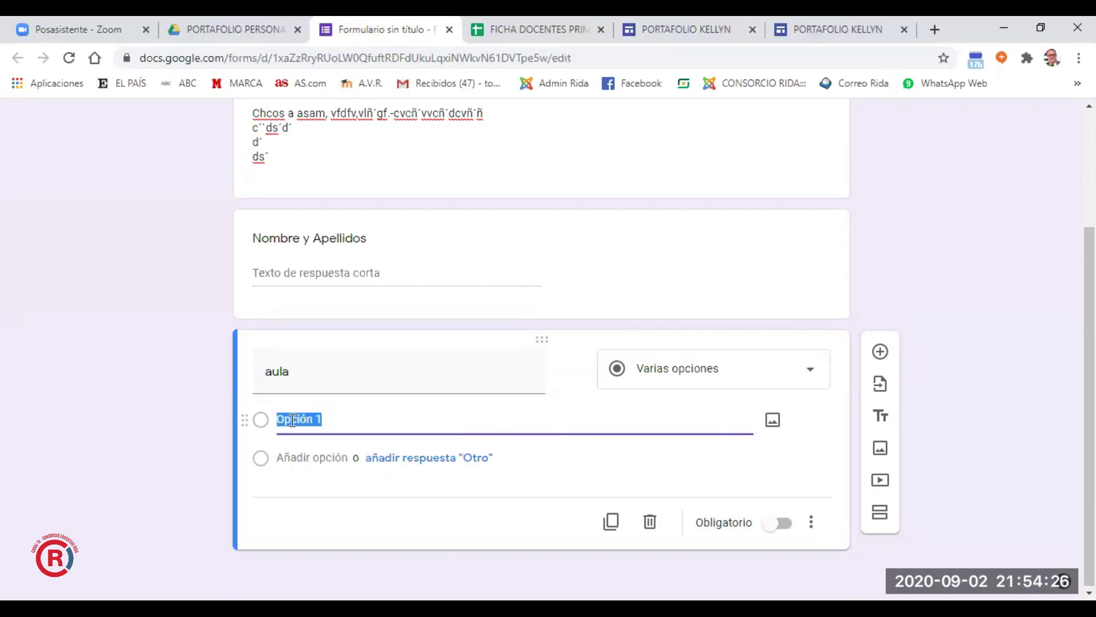
{"action": "type", "text": "1"}
{"action": "left_click", "coordinate": [308, 457]}
{"action": "type", "text": "2"}
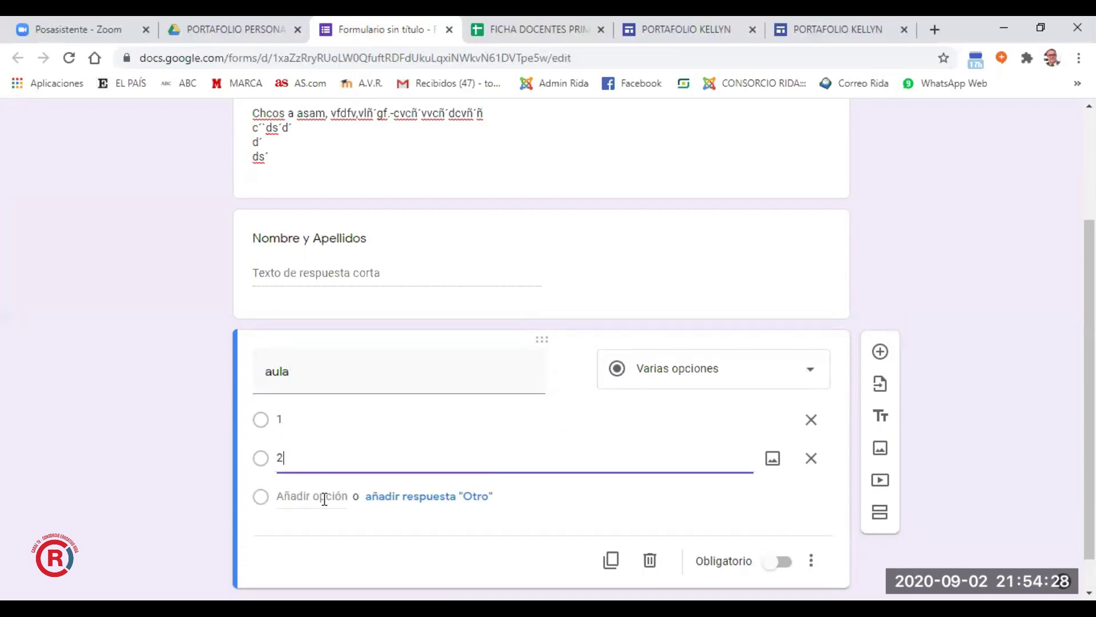
{"action": "left_click", "coordinate": [325, 495]}
{"action": "type", "text": "3"}
{"action": "left_click", "coordinate": [356, 559]}
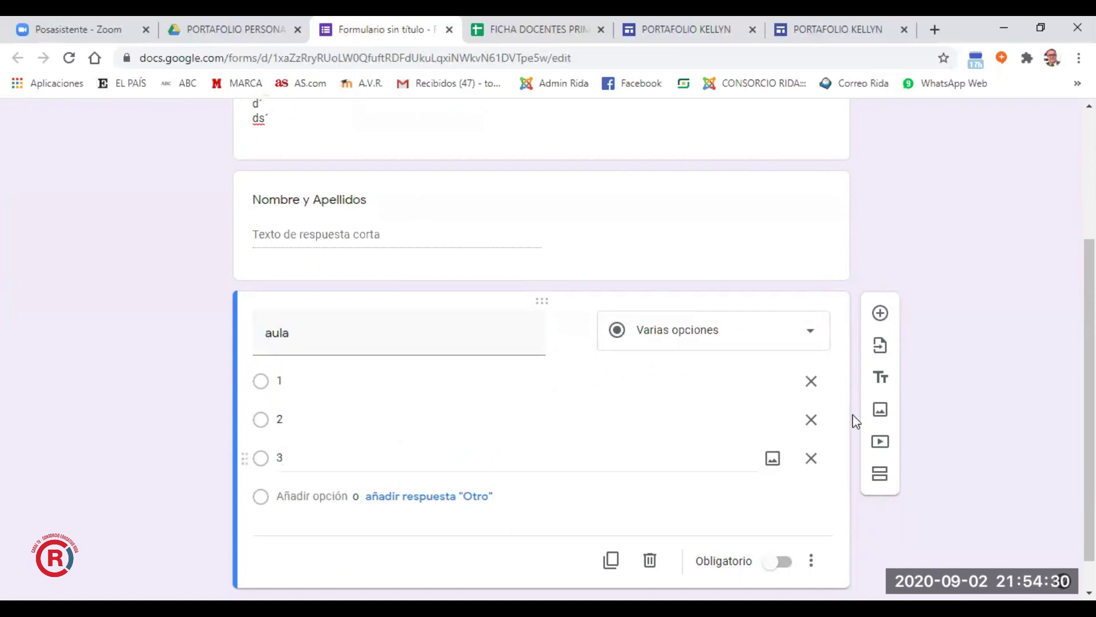
Make the "Nombre y Apellidos" and "aula" questions mandatory
{"action": "left_click", "coordinate": [716, 247]}
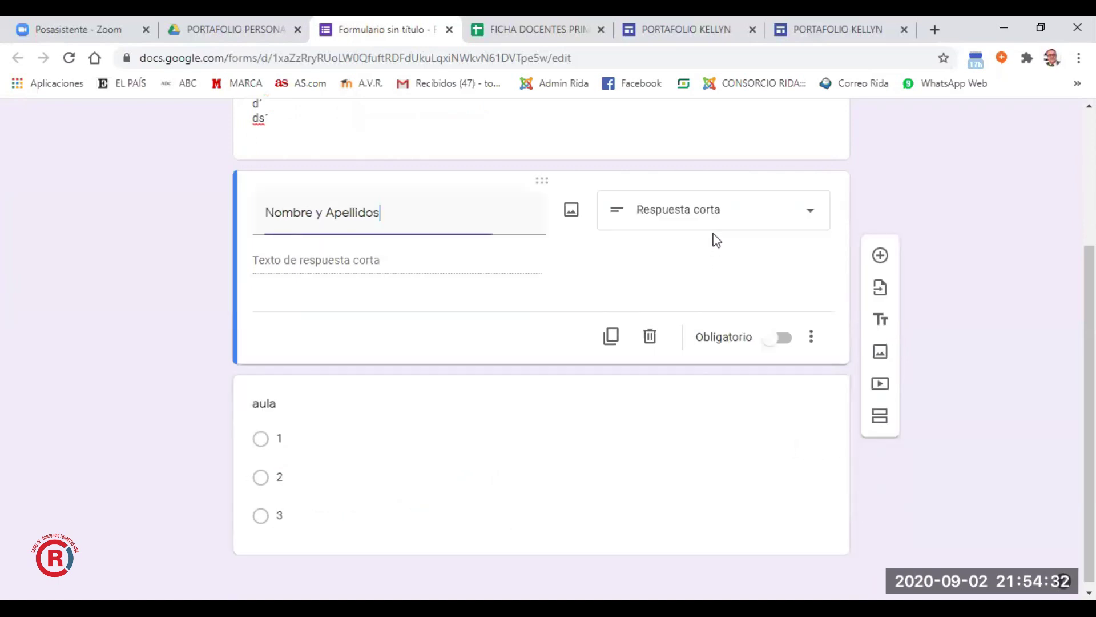
{"action": "left_click", "coordinate": [769, 341]}
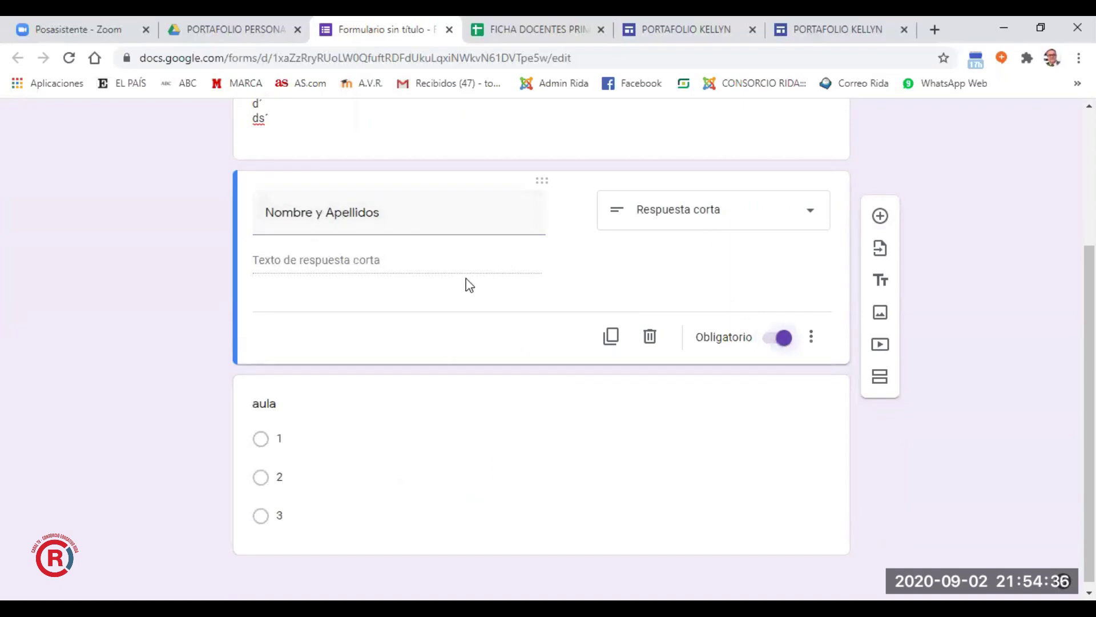
{"action": "left_click", "coordinate": [684, 457]}
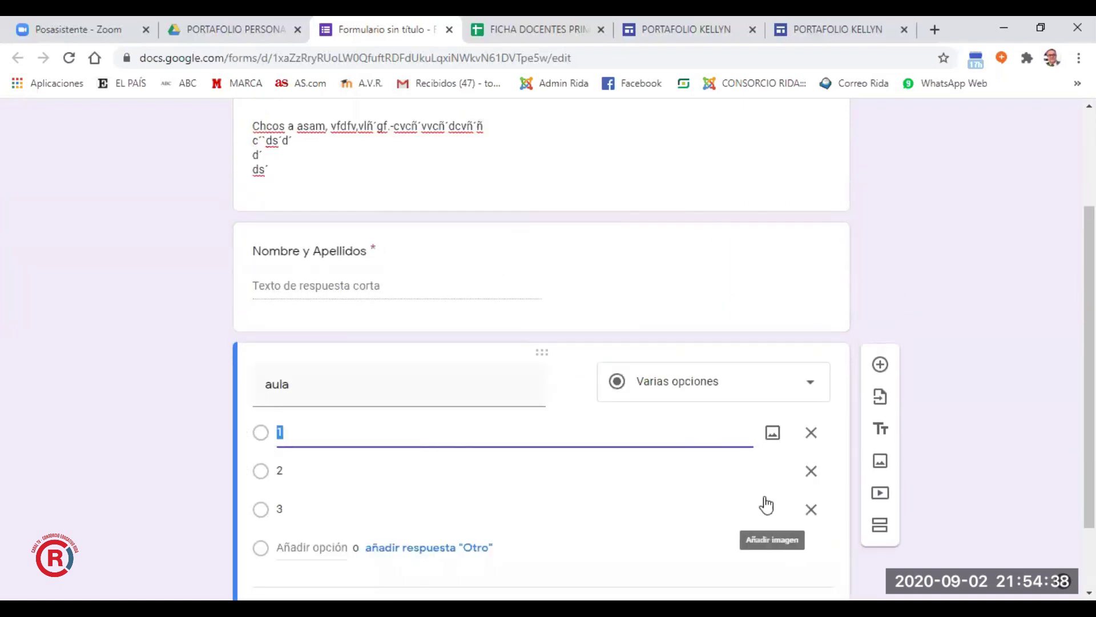
{"action": "scroll", "coordinate": [763, 504], "scroll_direction": "down", "scroll_amount": 2}
{"action": "left_click", "coordinate": [780, 522]}
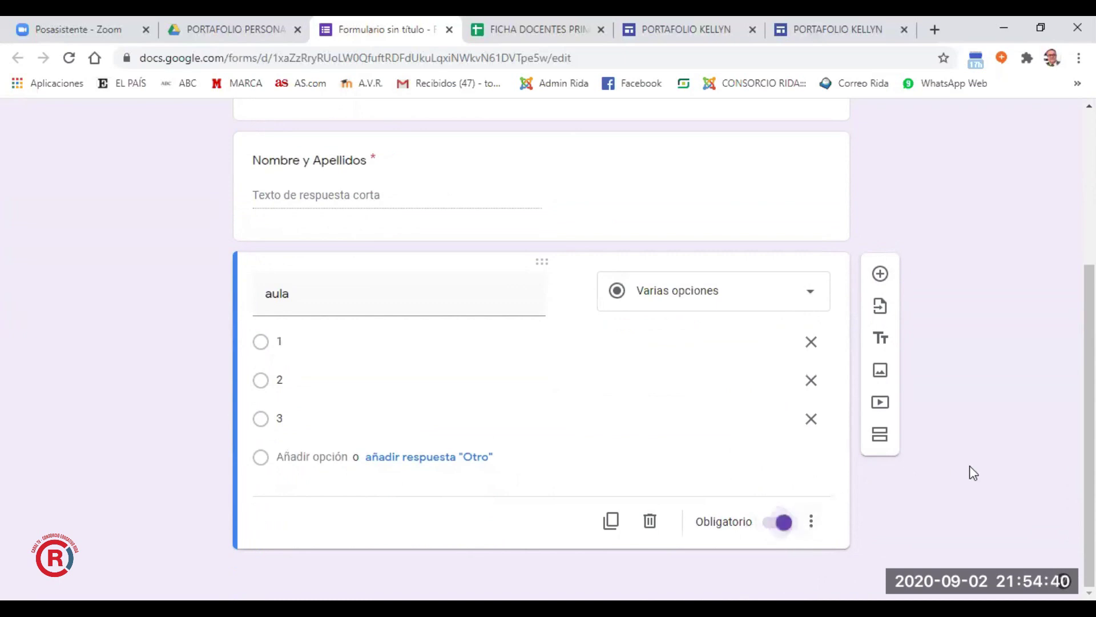
Add a mandatory multiple-choice question "seccion" with the options a and b
{"action": "left_click", "coordinate": [880, 273]}
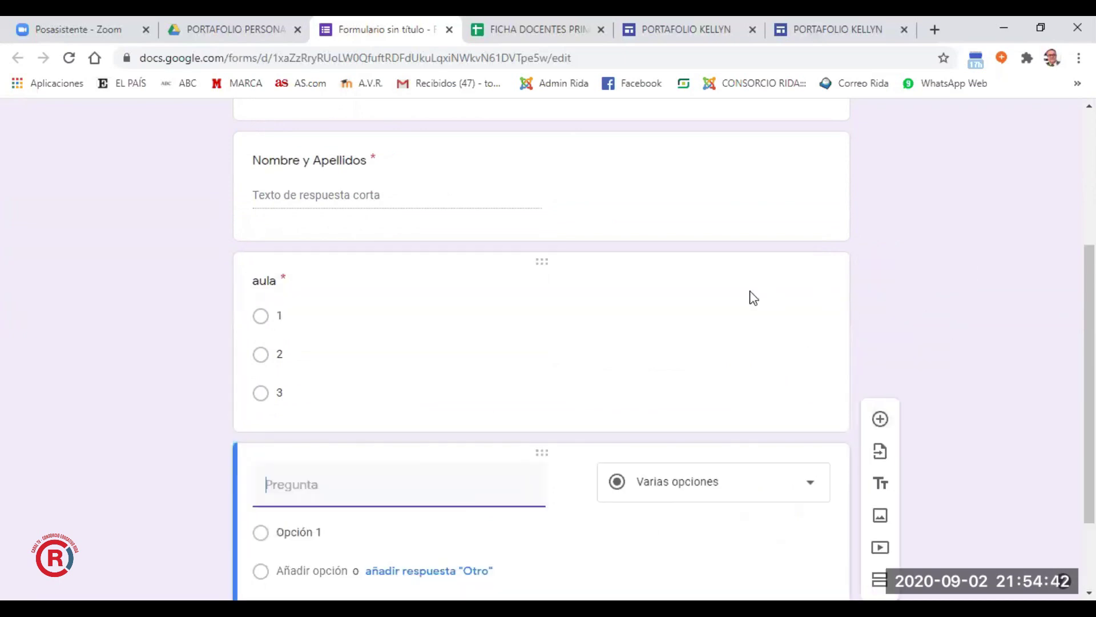
{"action": "scroll", "coordinate": [605, 325], "scroll_direction": "down", "scroll_amount": 2}
{"action": "scroll", "coordinate": [605, 326], "scroll_direction": "up", "scroll_amount": 2}
{"action": "type", "text": "seccion"}
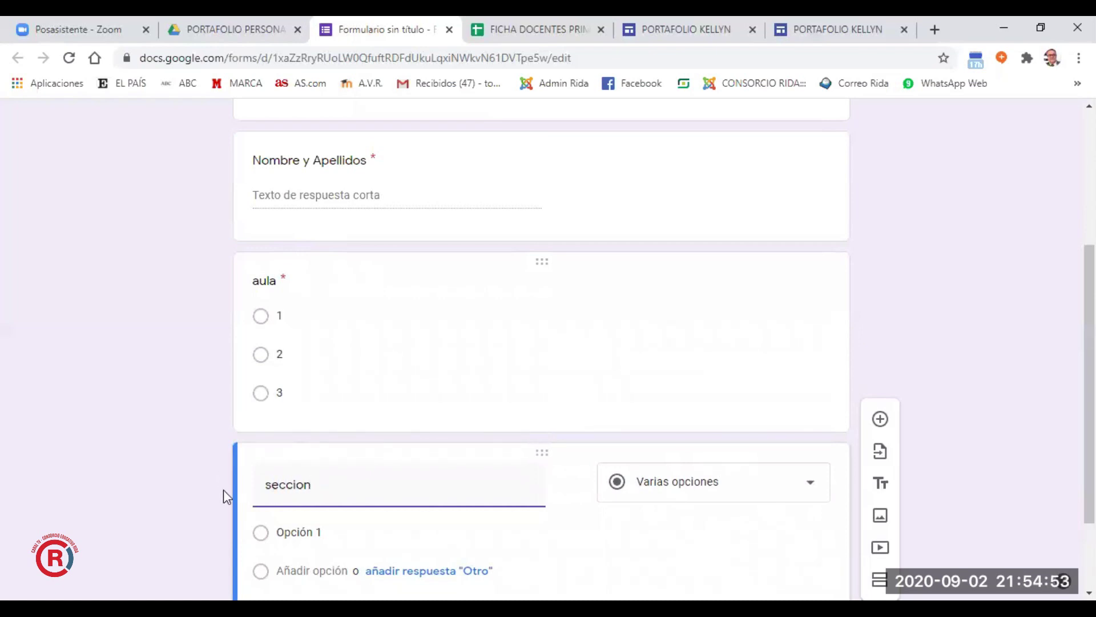
{"action": "left_click", "coordinate": [298, 534]}
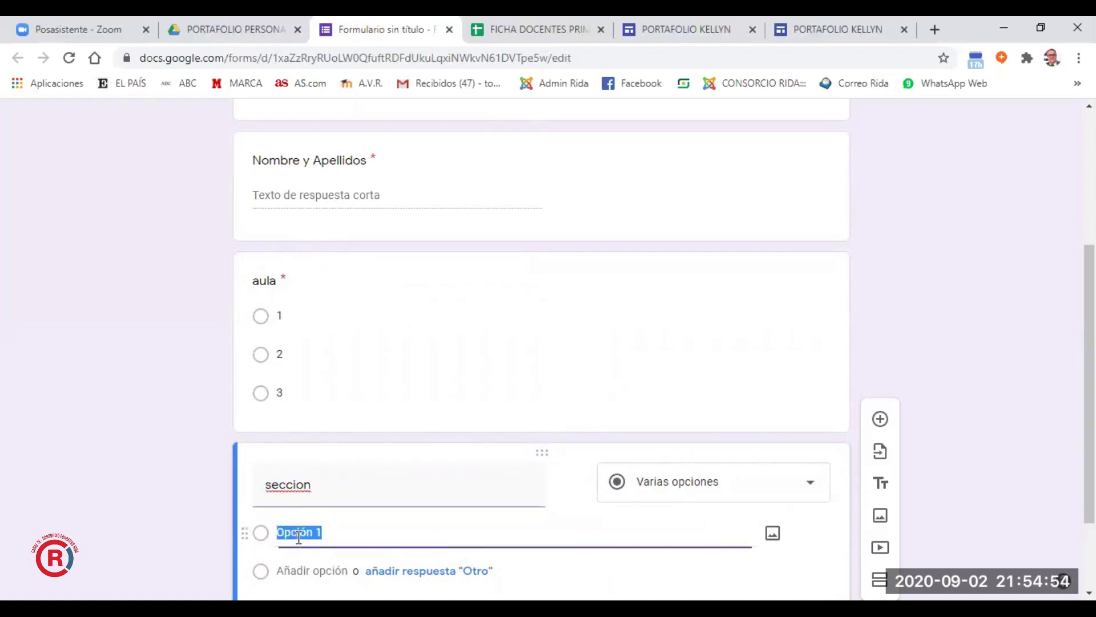
{"action": "type", "text": "a"}
{"action": "left_click", "coordinate": [318, 570]}
{"action": "type", "text": "b"}
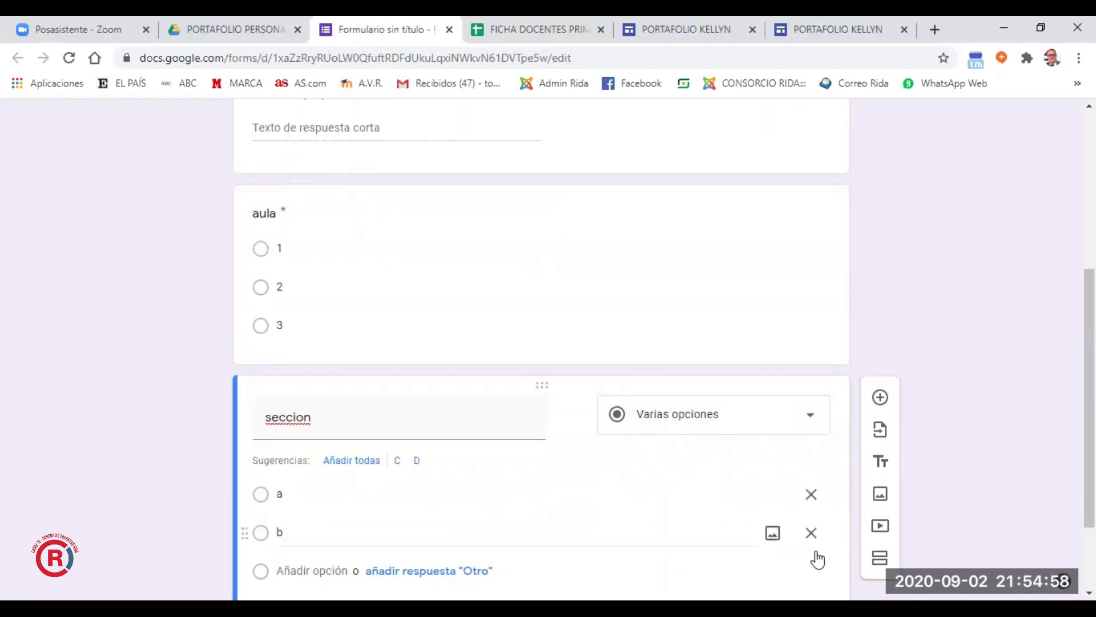
{"action": "scroll", "coordinate": [859, 387], "scroll_direction": "down", "scroll_amount": 2}
{"action": "left_click", "coordinate": [785, 524]}
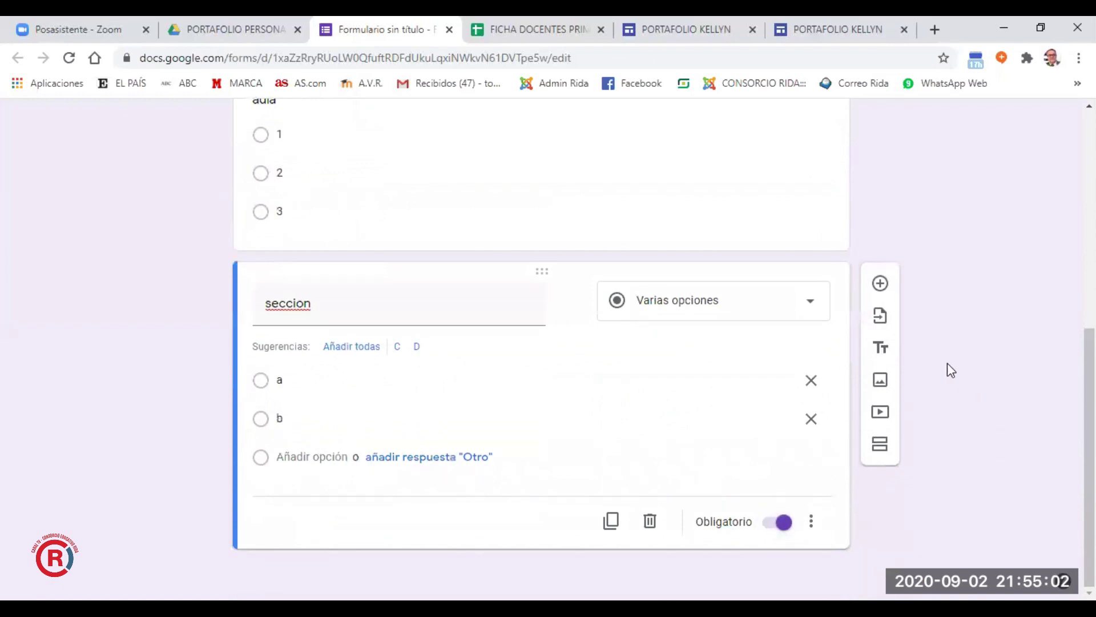
Add a file-upload question titled "Subetu archivo que `pese skldsklsd" and allow respondents to upload files to Drive
{"action": "left_click", "coordinate": [879, 284]}
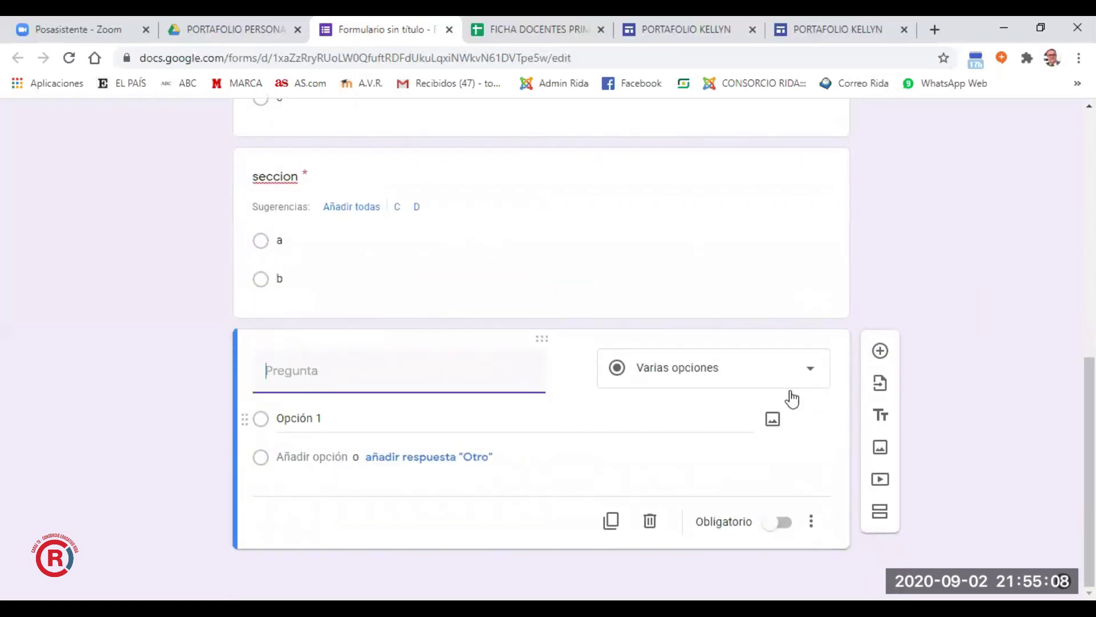
{"action": "left_click", "coordinate": [809, 369]}
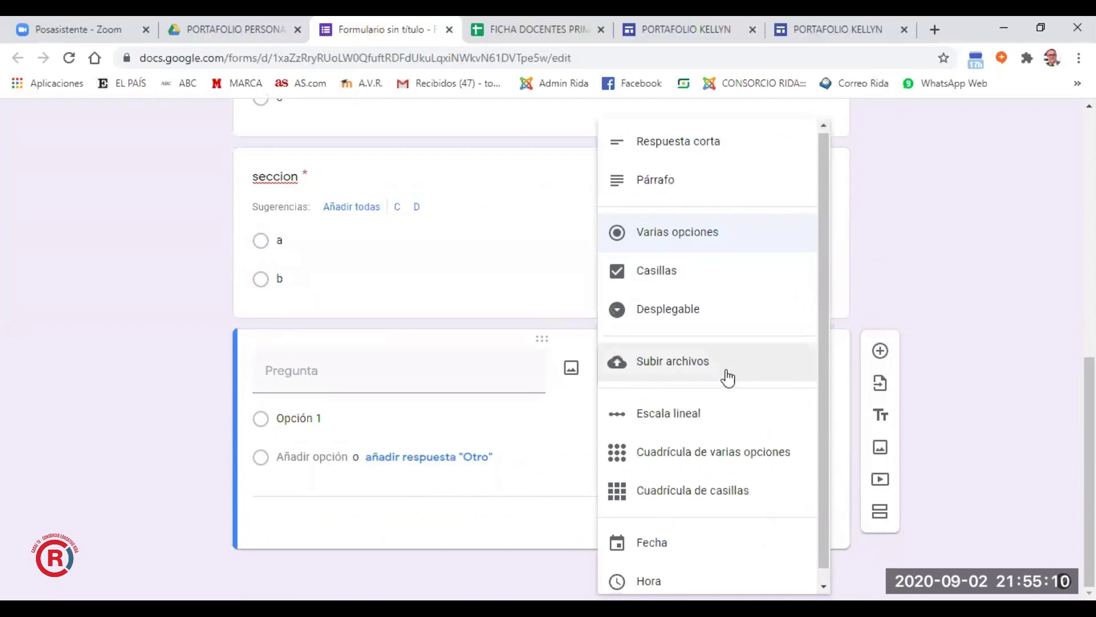
{"action": "scroll", "coordinate": [737, 374], "scroll_direction": "down", "scroll_amount": 1}
{"action": "scroll", "coordinate": [728, 379], "scroll_direction": "up", "scroll_amount": 1}
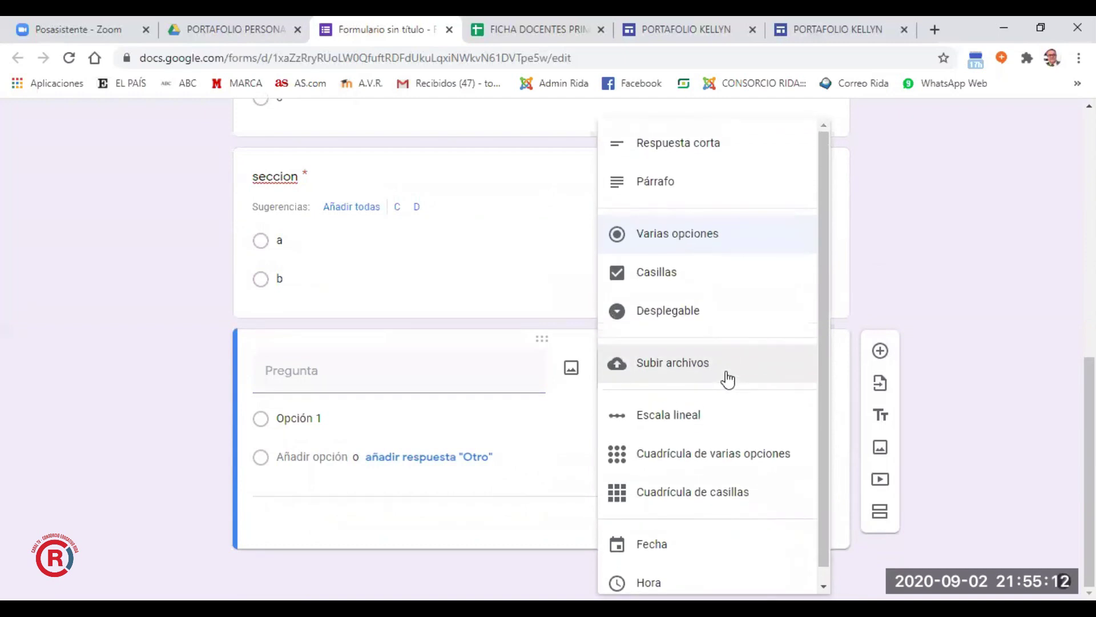
{"action": "scroll", "coordinate": [727, 379], "scroll_direction": "down", "scroll_amount": 1}
{"action": "scroll", "coordinate": [728, 379], "scroll_direction": "up", "scroll_amount": 1}
{"action": "left_click", "coordinate": [652, 370]}
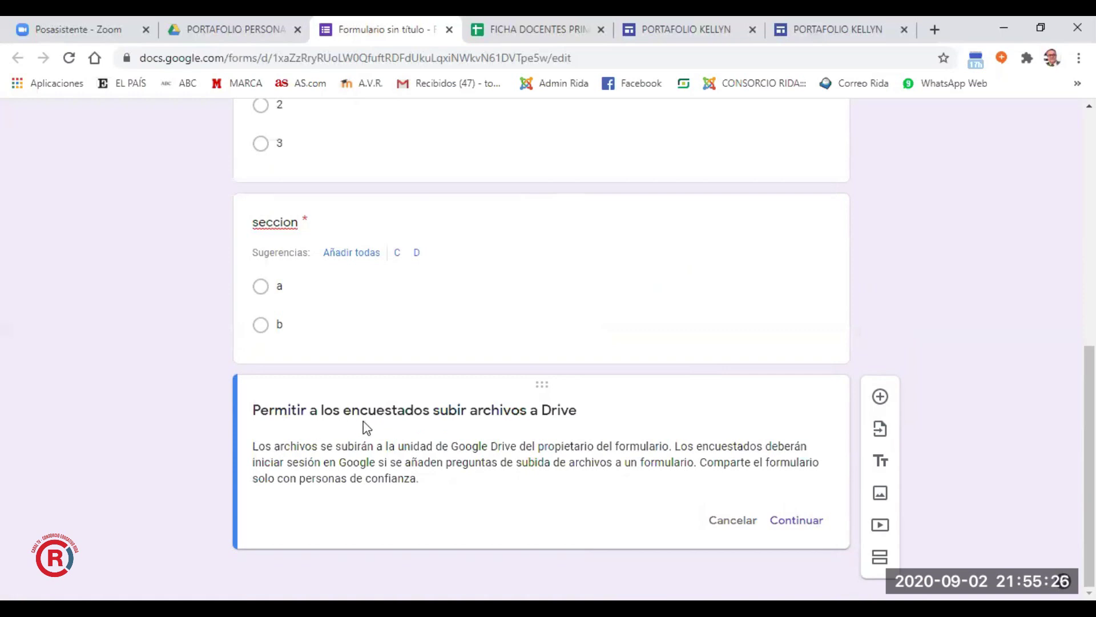
{"action": "left_click", "coordinate": [792, 527]}
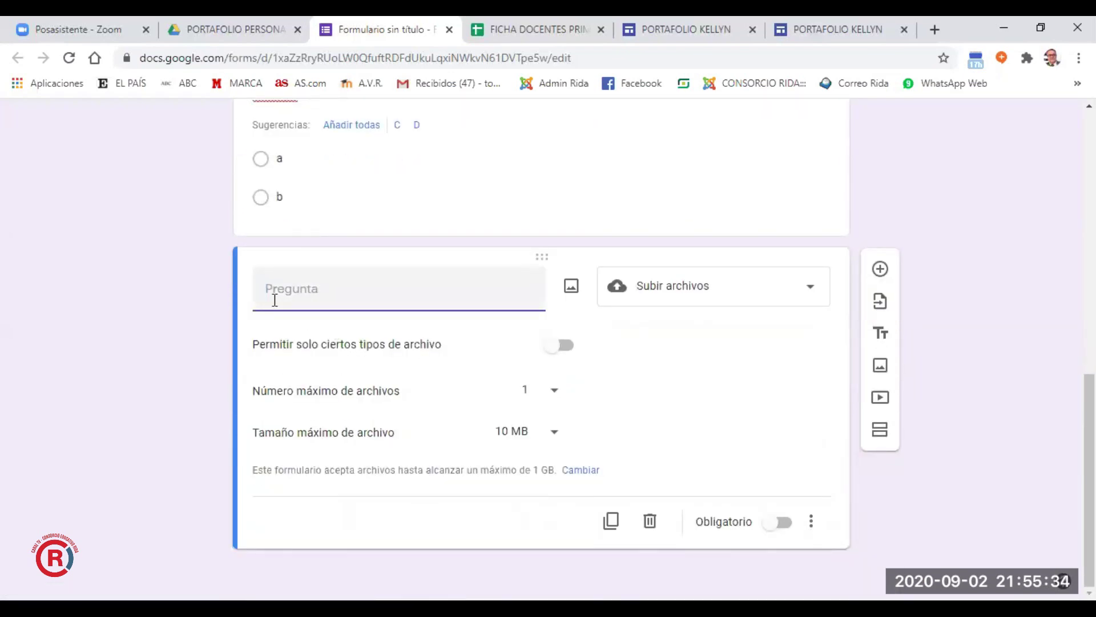
{"action": "type", "text": "Subetu archivo que `pese skldsklsd"}
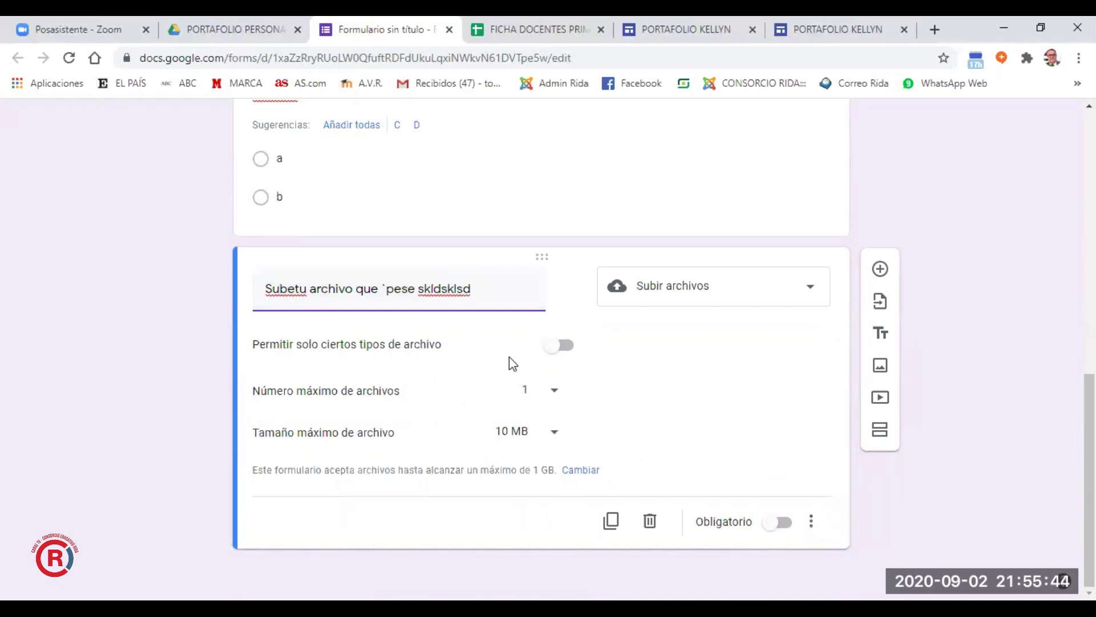
Restrict the upload question to the file types Documento, Hoja de cálculo, PDF, Imagen and Presentación
{"action": "left_click", "coordinate": [551, 354]}
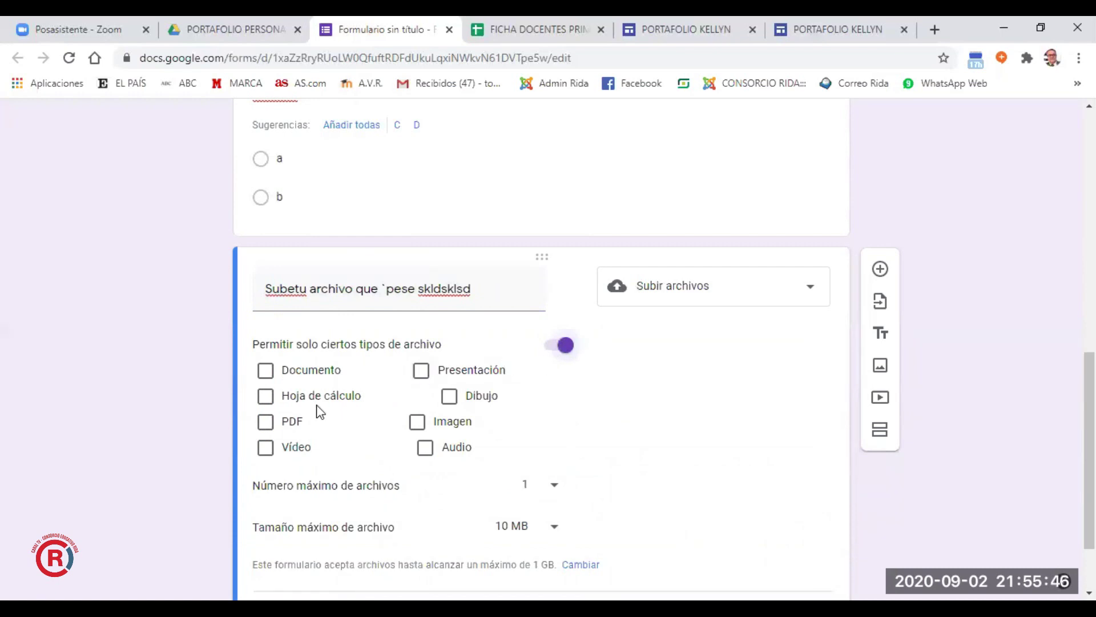
{"action": "left_click", "coordinate": [265, 374]}
{"action": "left_click", "coordinate": [265, 397]}
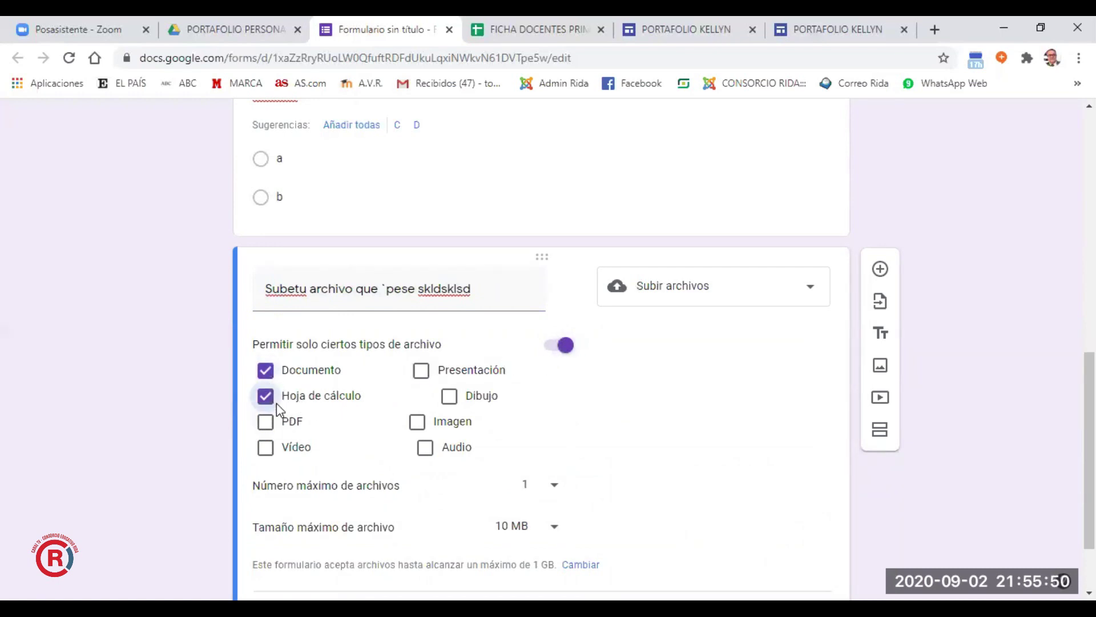
{"action": "left_click", "coordinate": [267, 425]}
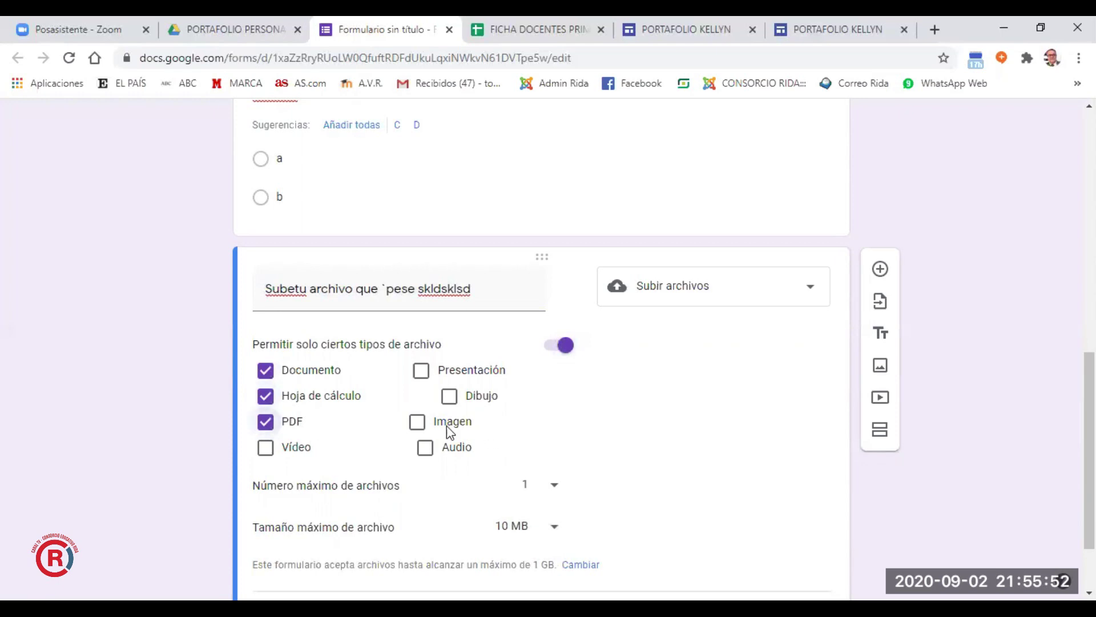
{"action": "left_click", "coordinate": [418, 424]}
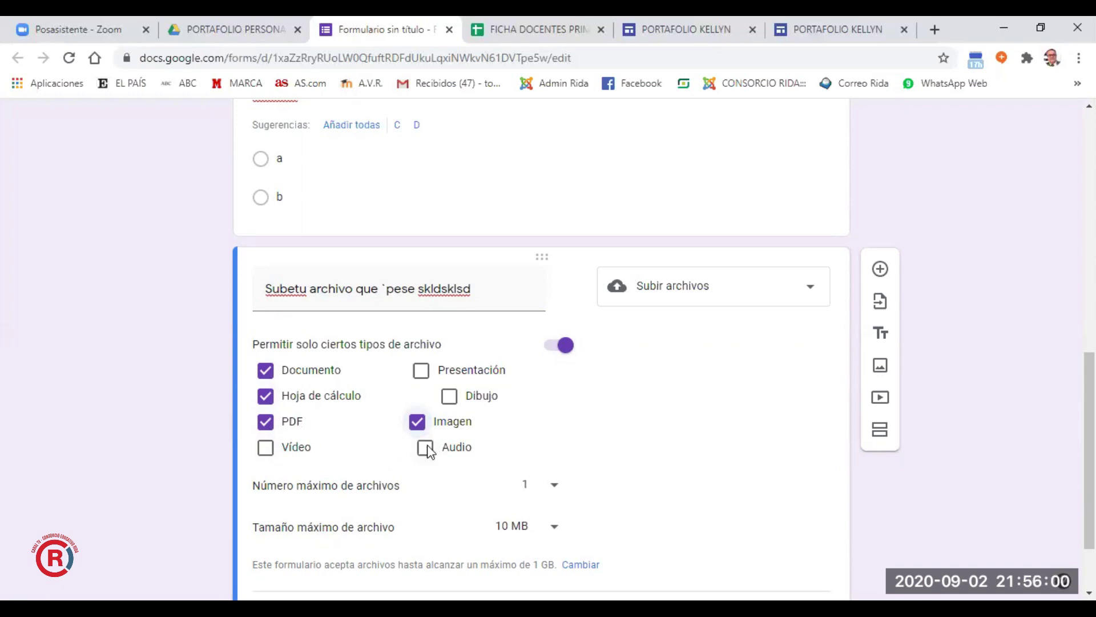
{"action": "left_click", "coordinate": [421, 371]}
{"action": "scroll", "coordinate": [457, 423], "scroll_direction": "down", "scroll_amount": 2}
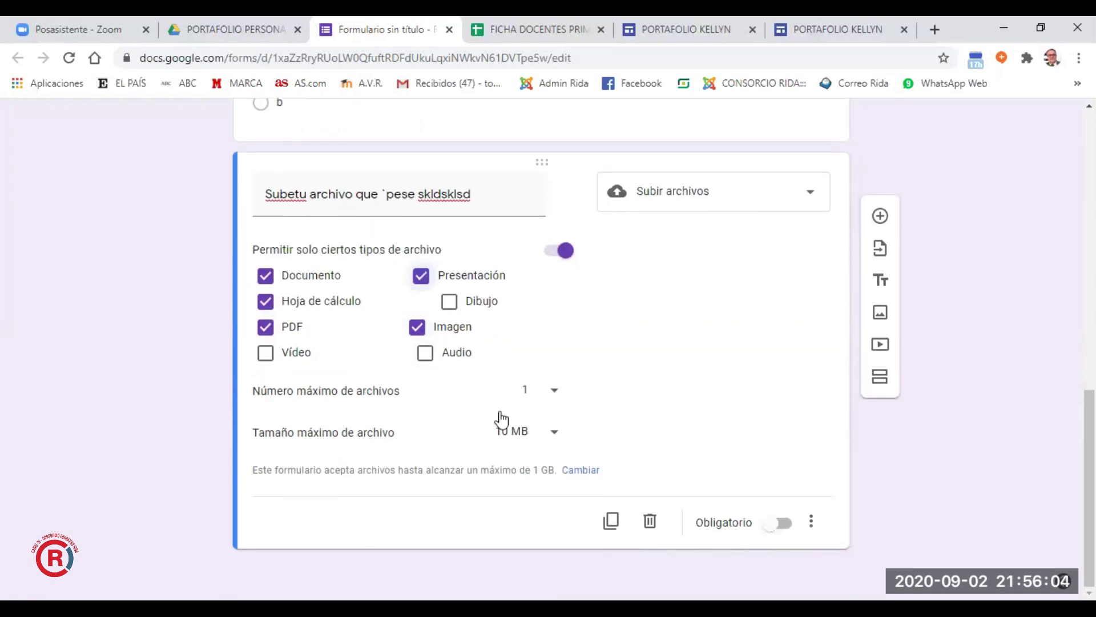
Set the upload question's maximum number of files to 1 and make the question mandatory
{"action": "left_click", "coordinate": [555, 395]}
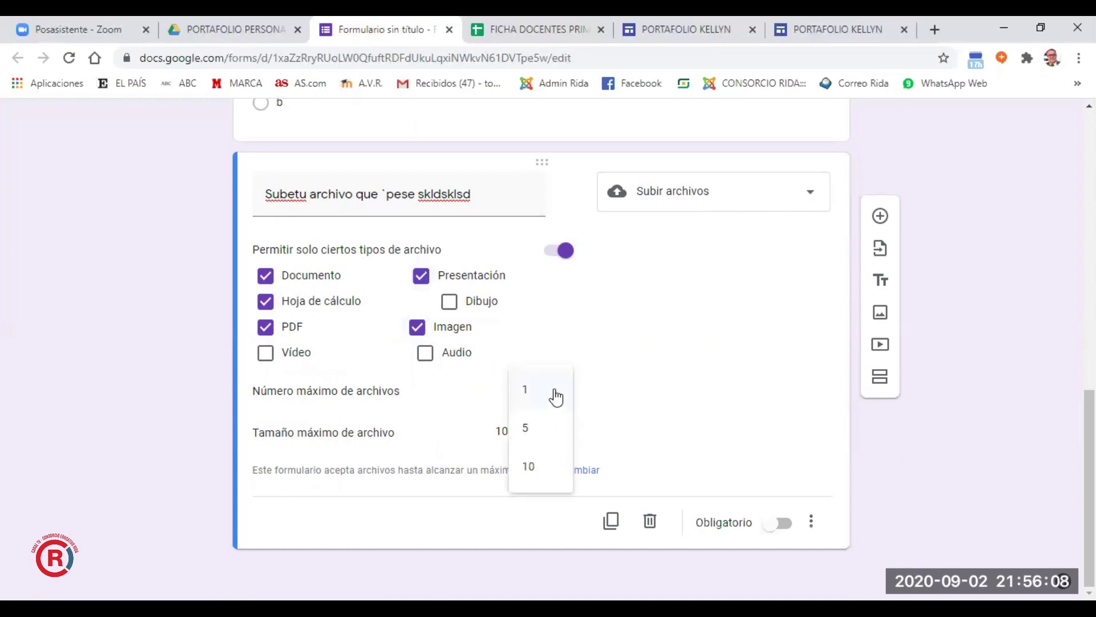
{"action": "left_click", "coordinate": [526, 391]}
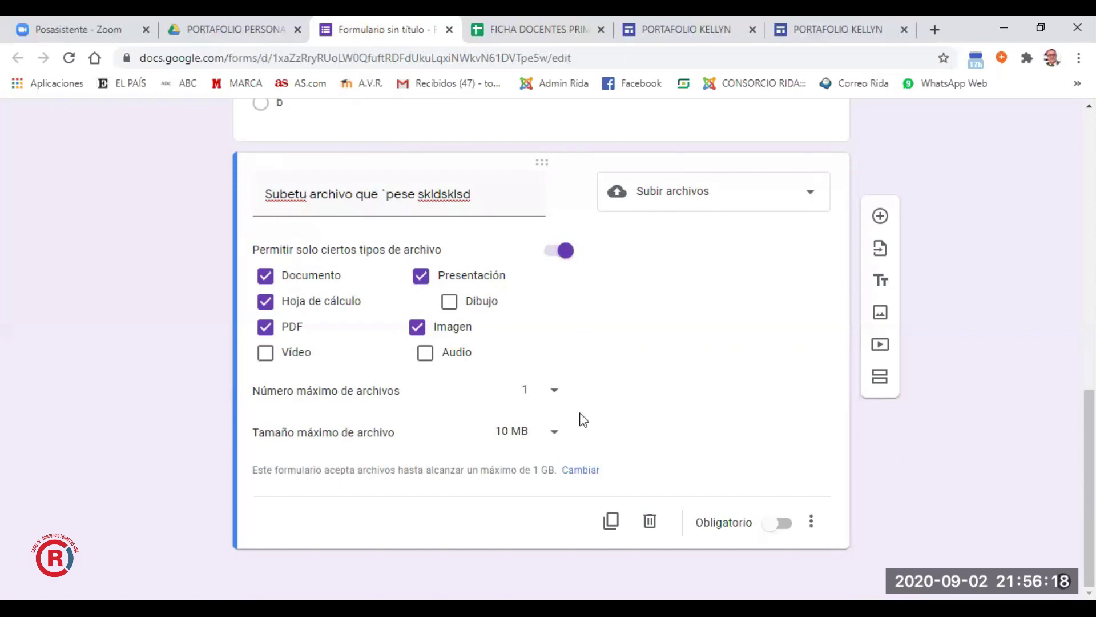
{"action": "left_click", "coordinate": [777, 523]}
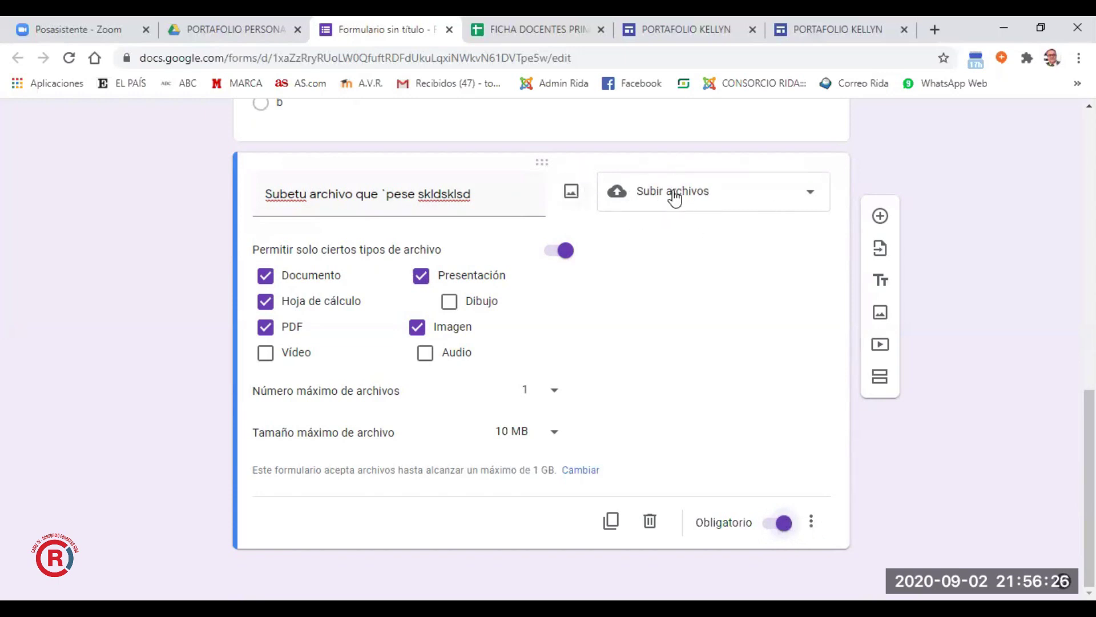
{"action": "left_click", "coordinate": [812, 194]}
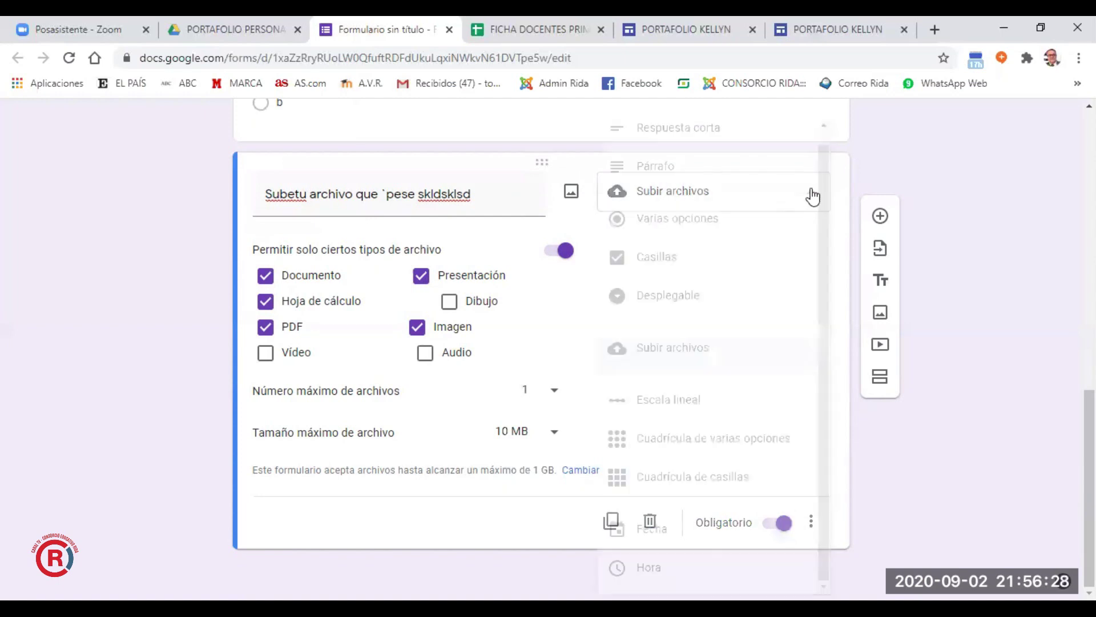
{"action": "left_click", "coordinate": [857, 183]}
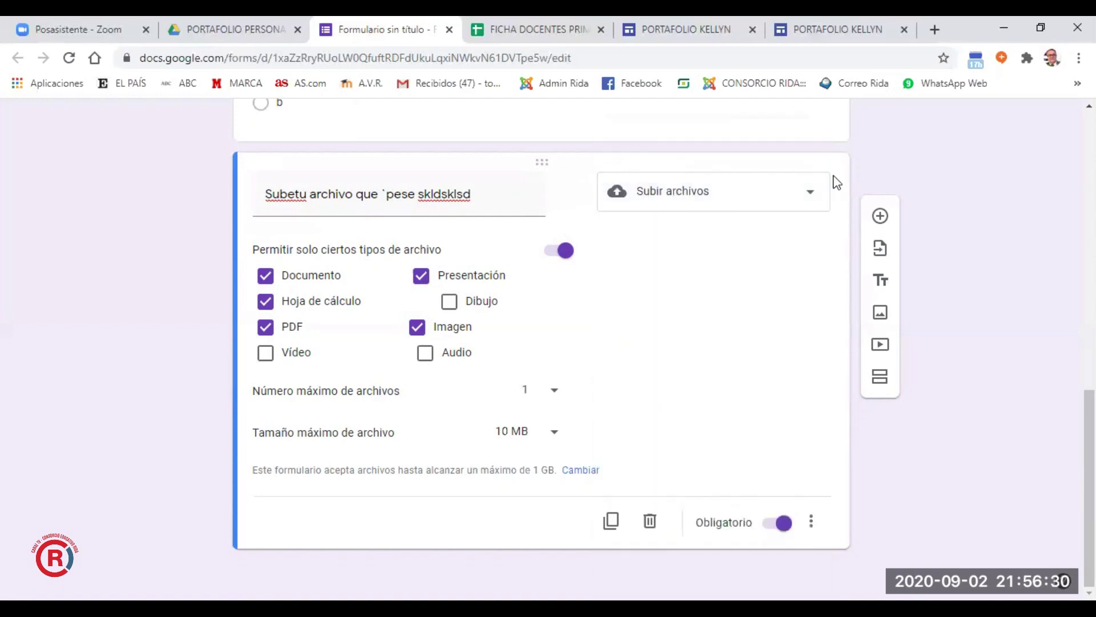
{"action": "left_click", "coordinate": [659, 196]}
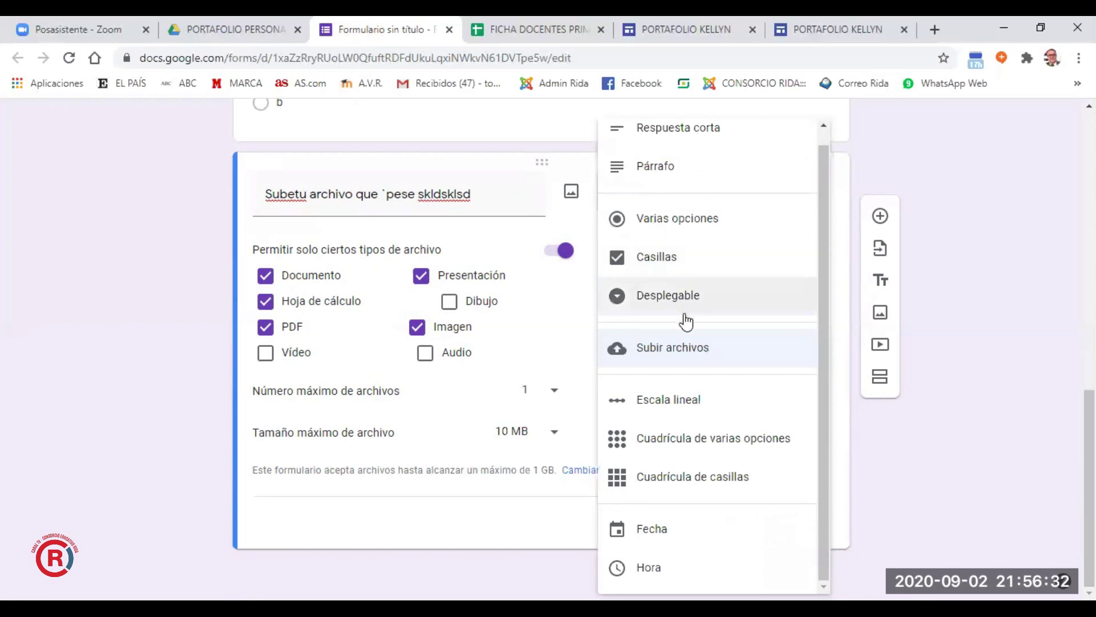
{"action": "left_click", "coordinate": [996, 223]}
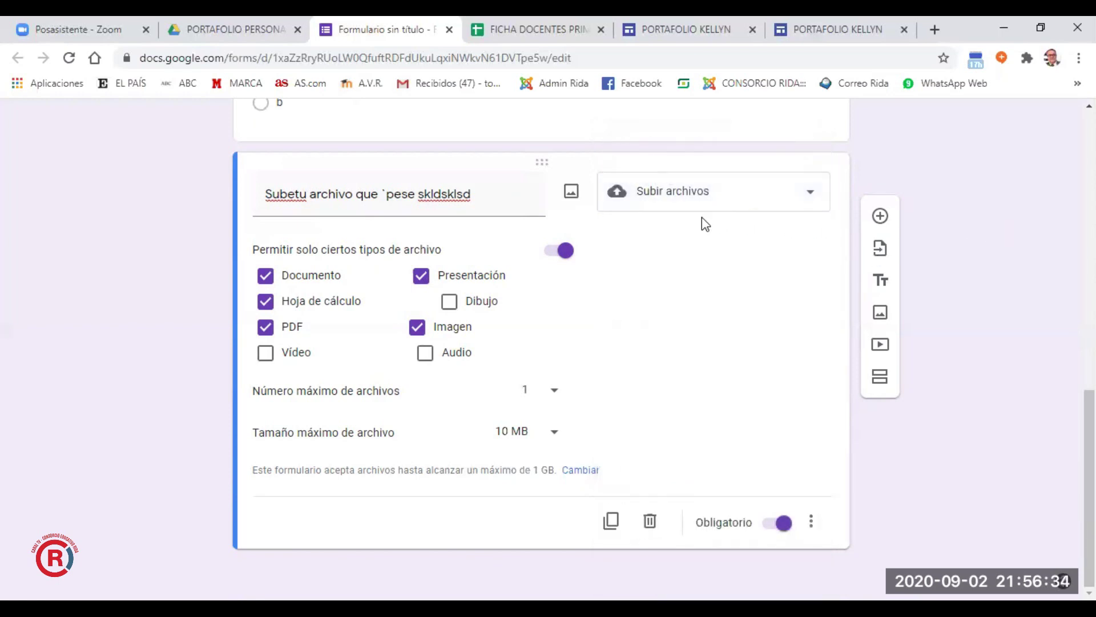
Preview the form and answer "Nombre y Apellidos" with "sasasasasa", aula with 1 and seccion with a
{"action": "scroll", "coordinate": [947, 277], "scroll_direction": "up", "scroll_amount": 12}
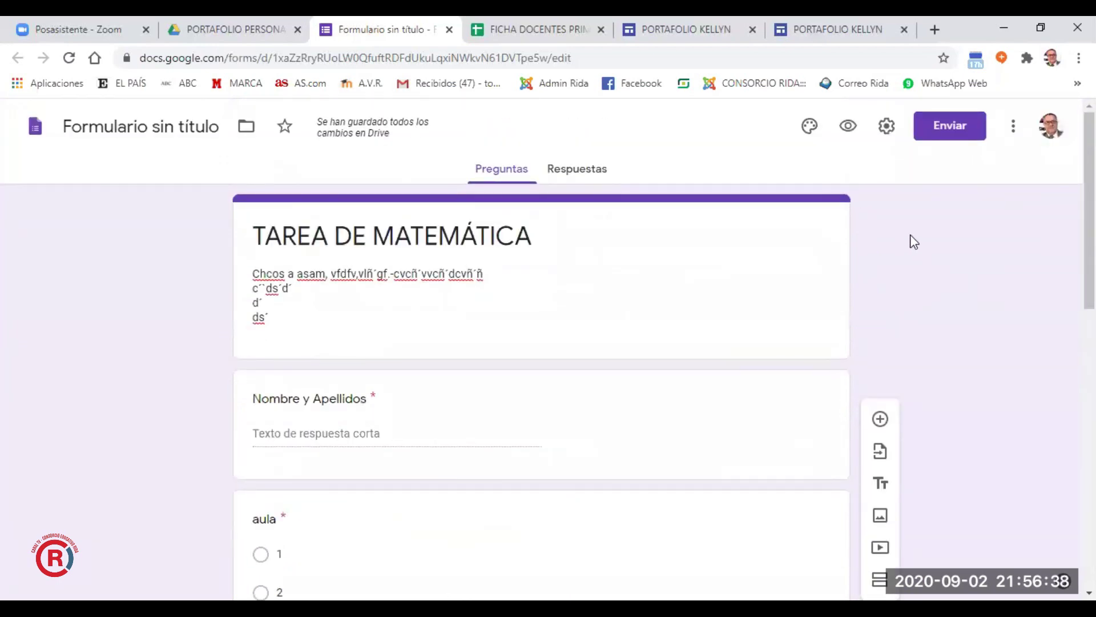
{"action": "left_click", "coordinate": [849, 127]}
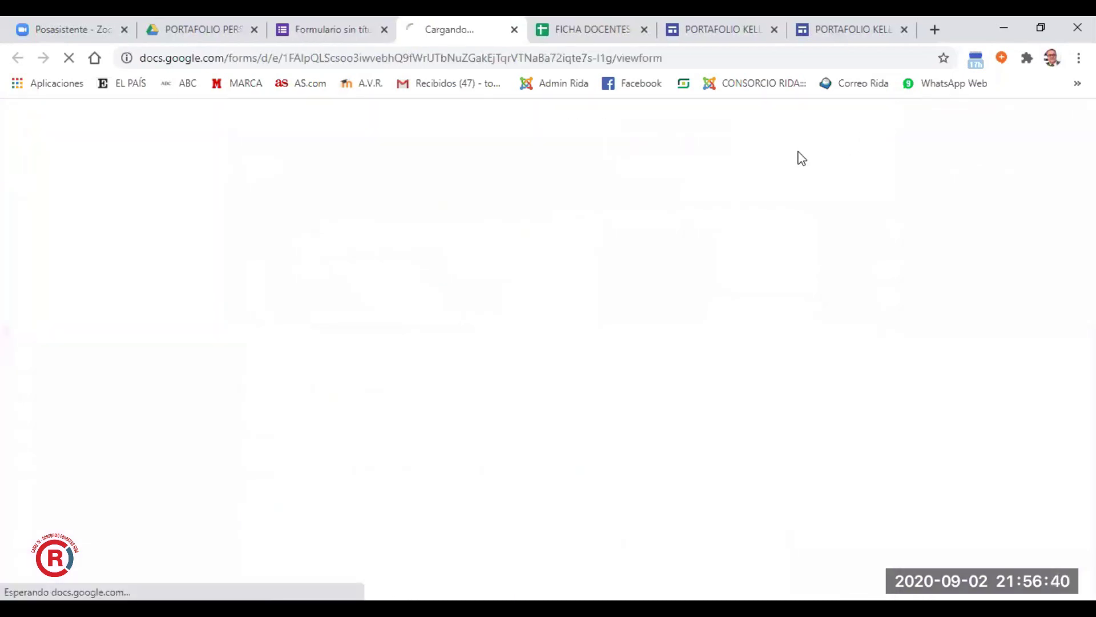
{"action": "scroll", "coordinate": [478, 261], "scroll_direction": "down", "scroll_amount": 1}
{"action": "scroll", "coordinate": [477, 260], "scroll_direction": "up", "scroll_amount": 1}
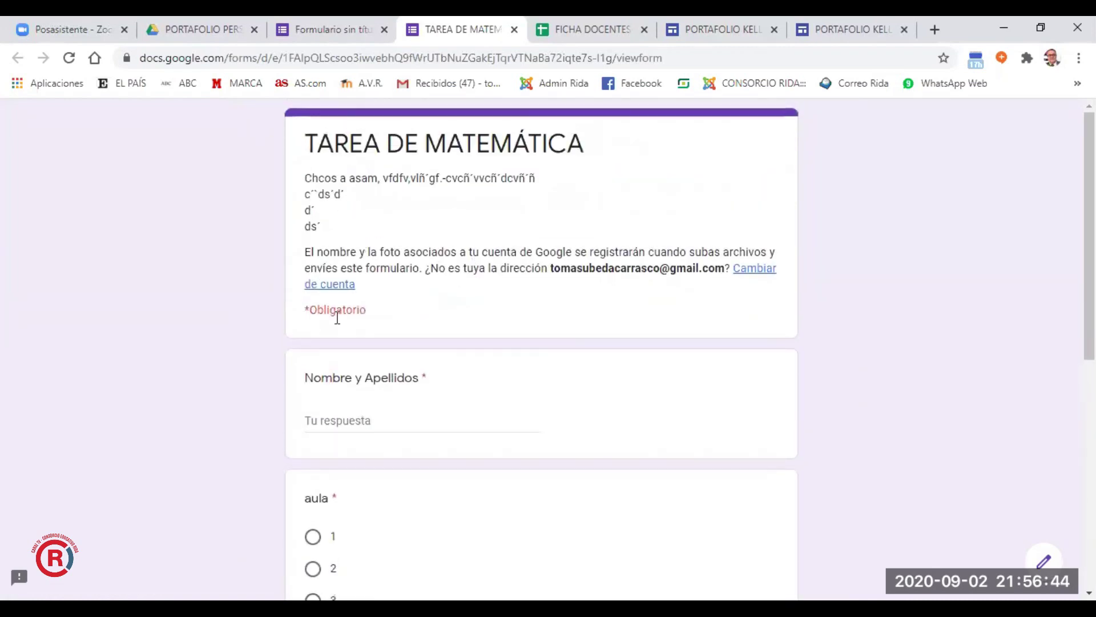
{"action": "left_click", "coordinate": [364, 426]}
{"action": "type", "text": "sasasasa"}
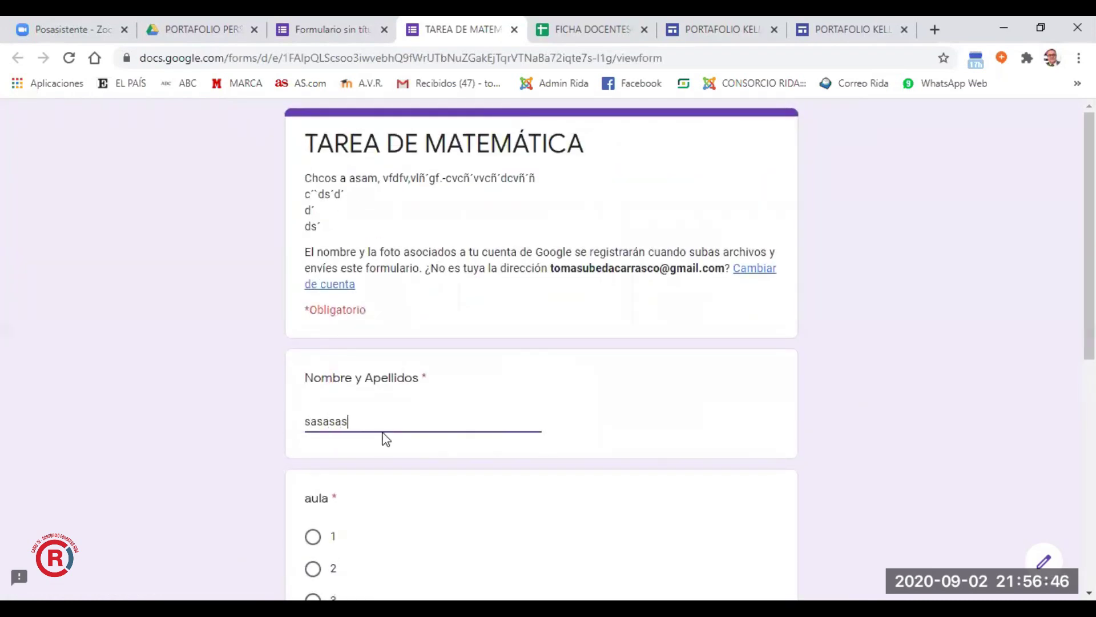
{"action": "scroll", "coordinate": [374, 464], "scroll_direction": "down", "scroll_amount": 1}
{"action": "left_click", "coordinate": [312, 456]}
{"action": "scroll", "coordinate": [355, 436], "scroll_direction": "down", "scroll_amount": 5}
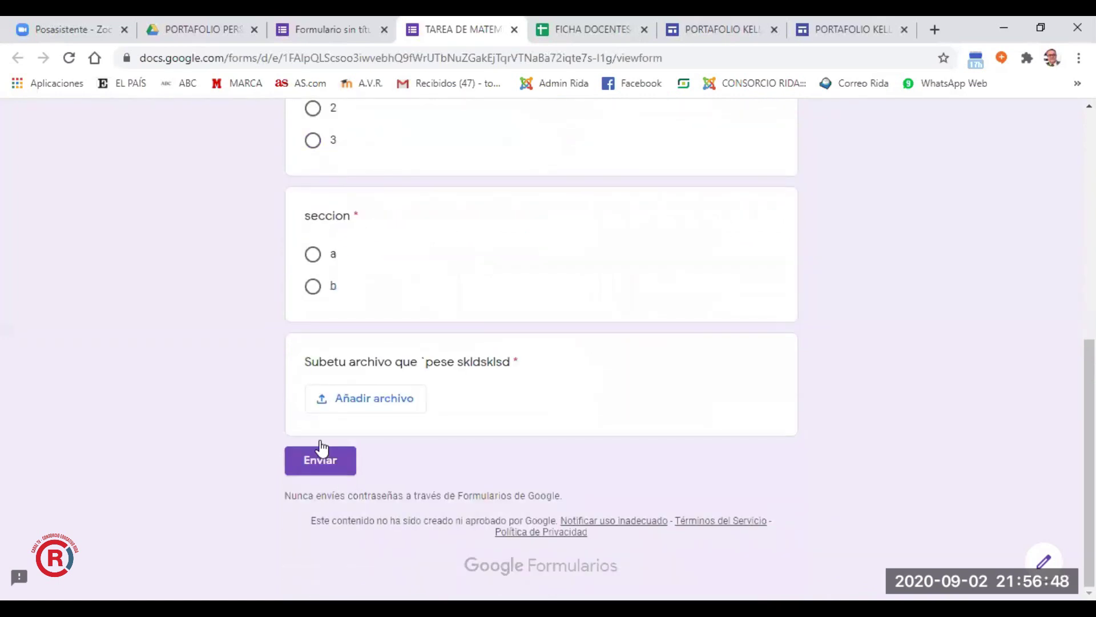
{"action": "left_click", "coordinate": [313, 255]}
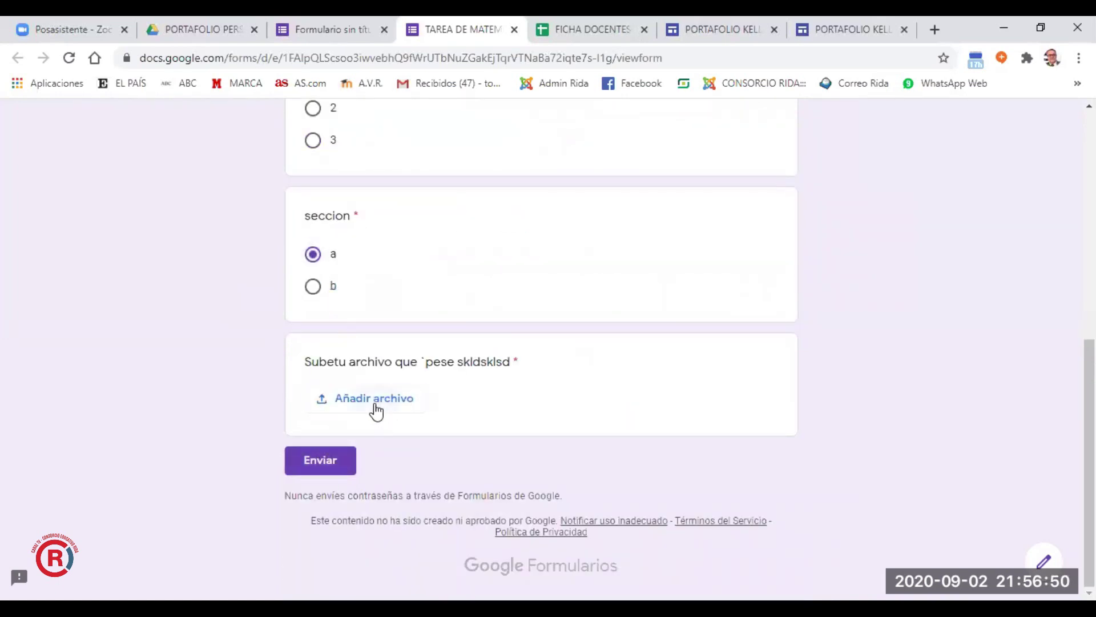
Upload CARAMELOS INICIAL.doc from the device's COMUNICADOS 2016 folder as the answer file and submit the form
{"action": "left_click", "coordinate": [375, 407]}
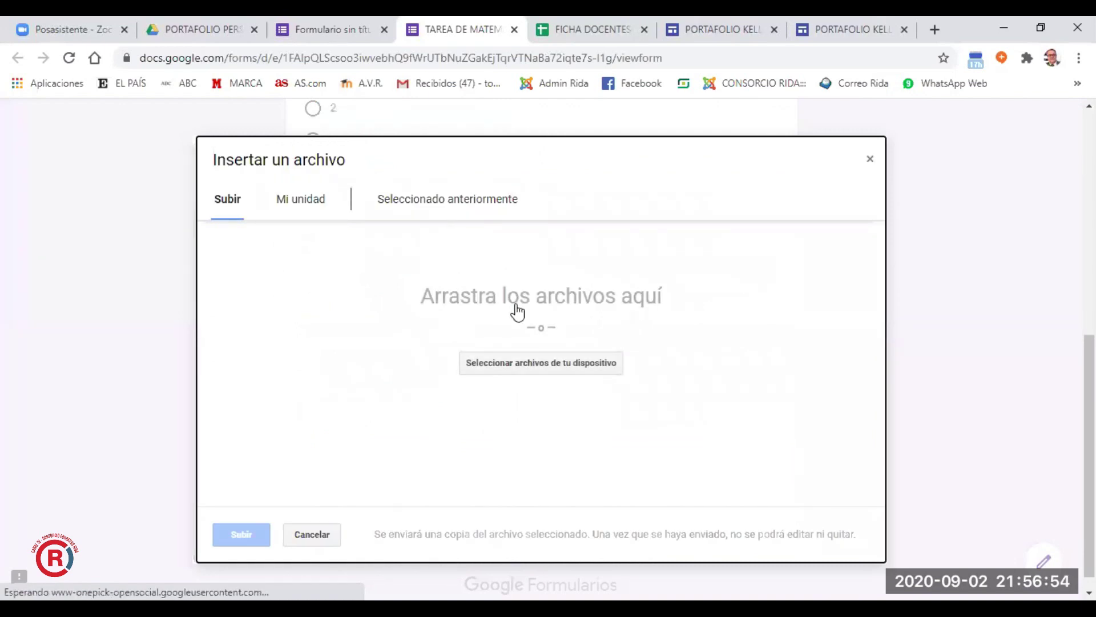
{"action": "left_click", "coordinate": [524, 367]}
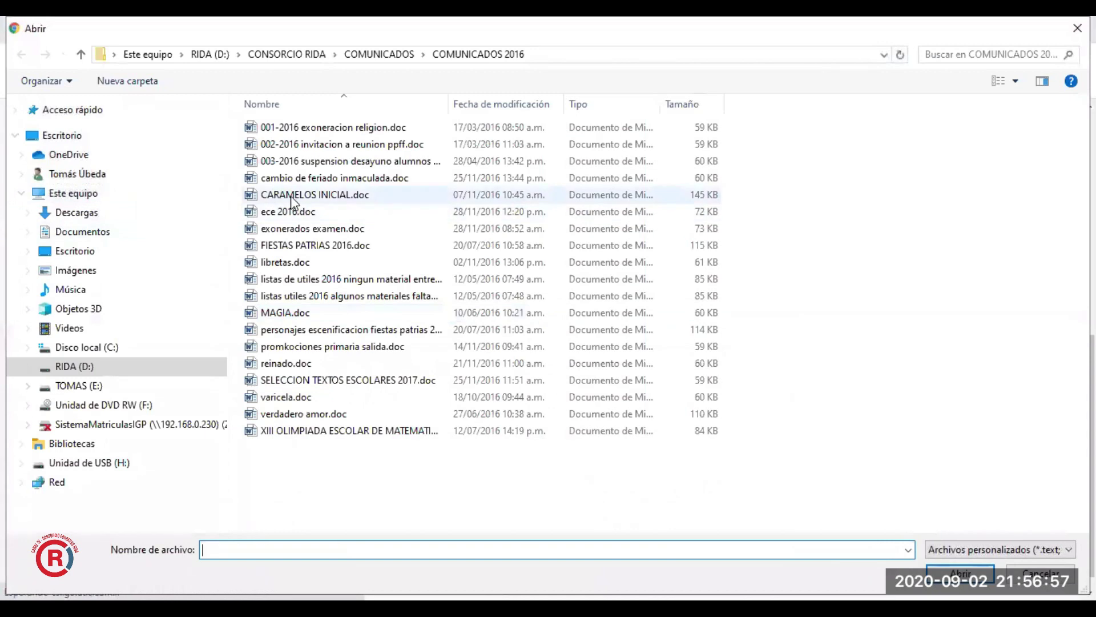
{"action": "double_click", "coordinate": [291, 199]}
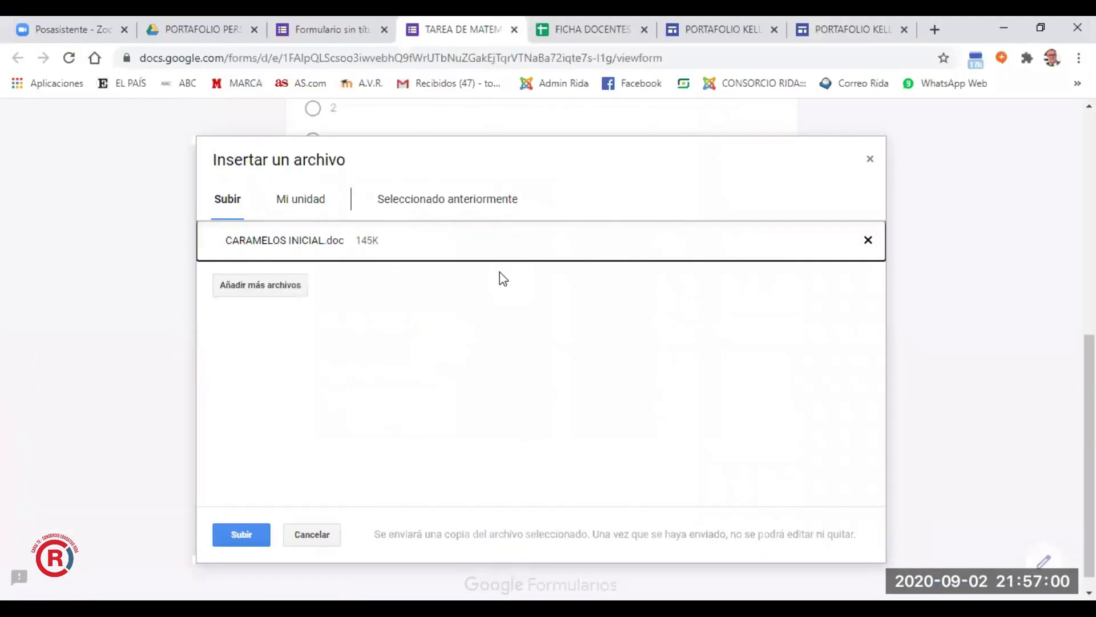
{"action": "left_click", "coordinate": [241, 534]}
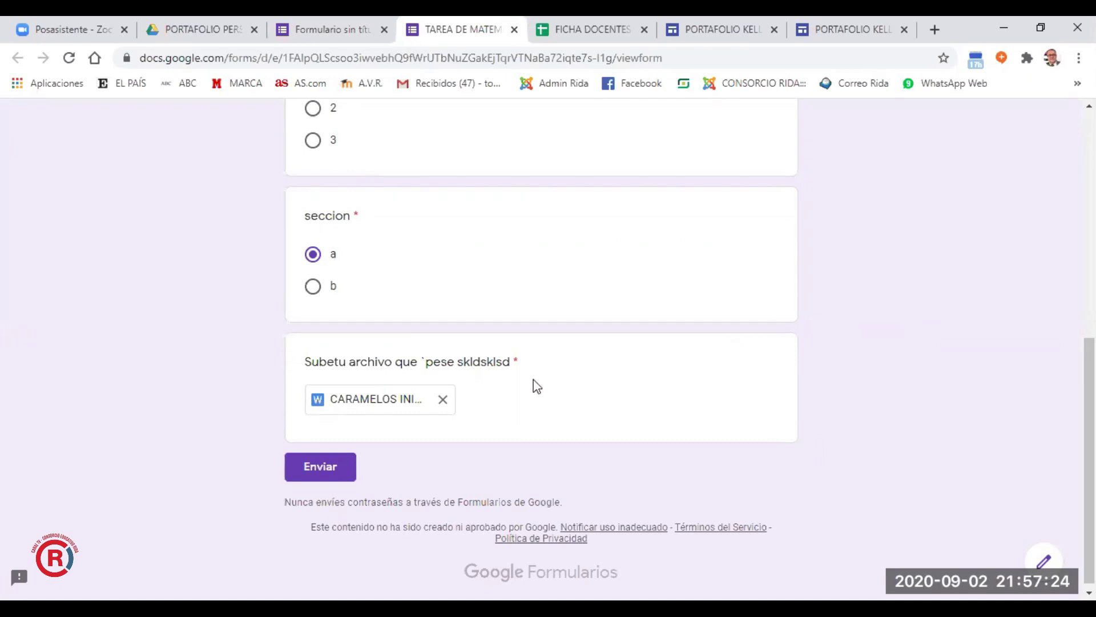
{"action": "left_click", "coordinate": [311, 467]}
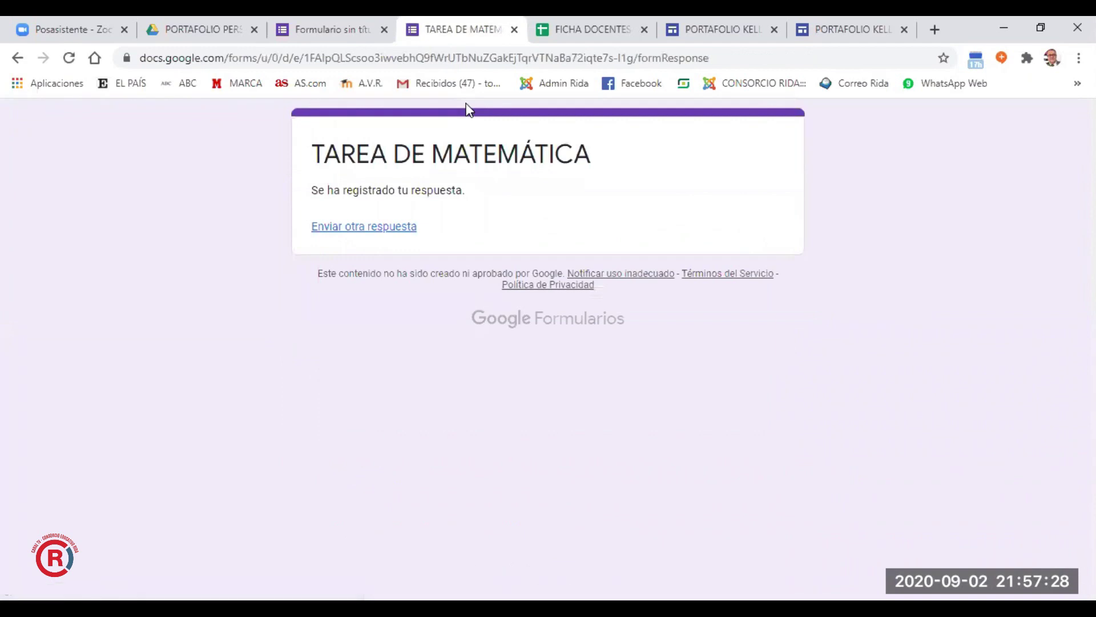
In Google Drive, move CARAMELOS INICIAL.doc from Mi unidad into PORTAFOLIO PERSONAL, and from there into the TAREAS DE MATEMATICA folder
{"action": "left_click", "coordinate": [208, 28]}
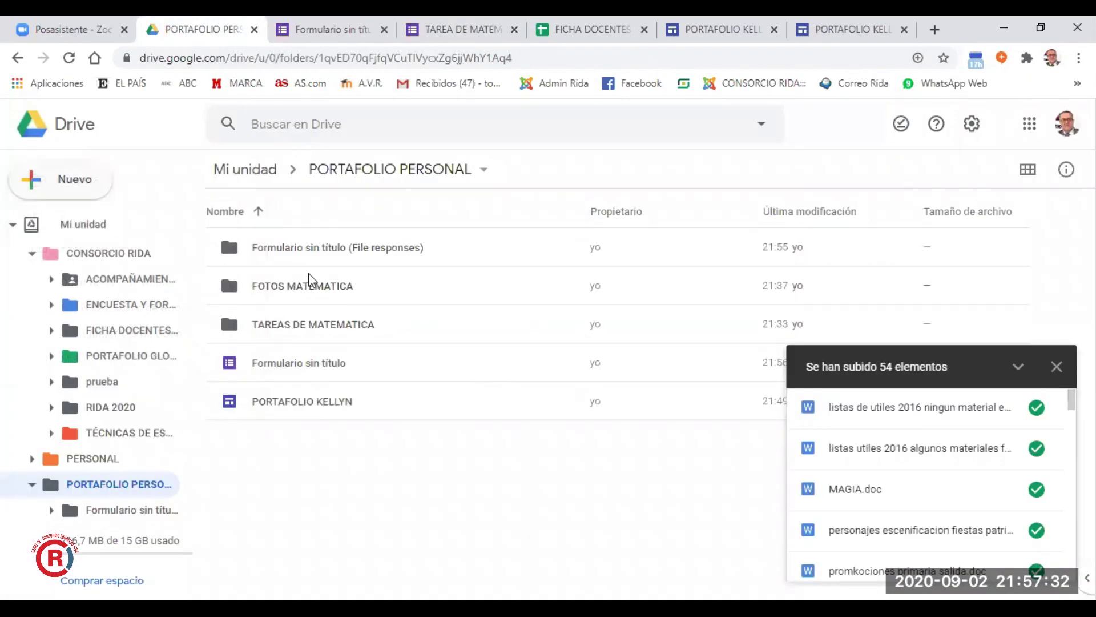
{"action": "left_click", "coordinate": [245, 169]}
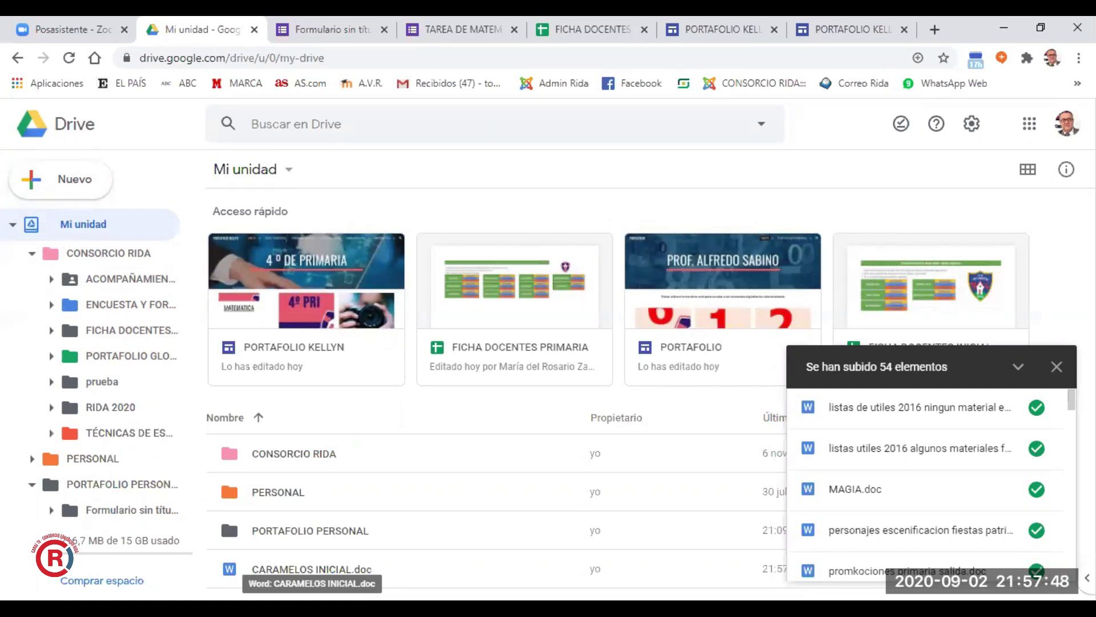
{"action": "left_click_drag", "start_coordinate": [251, 568], "coordinate": [297, 541]}
{"action": "double_click", "coordinate": [351, 518]}
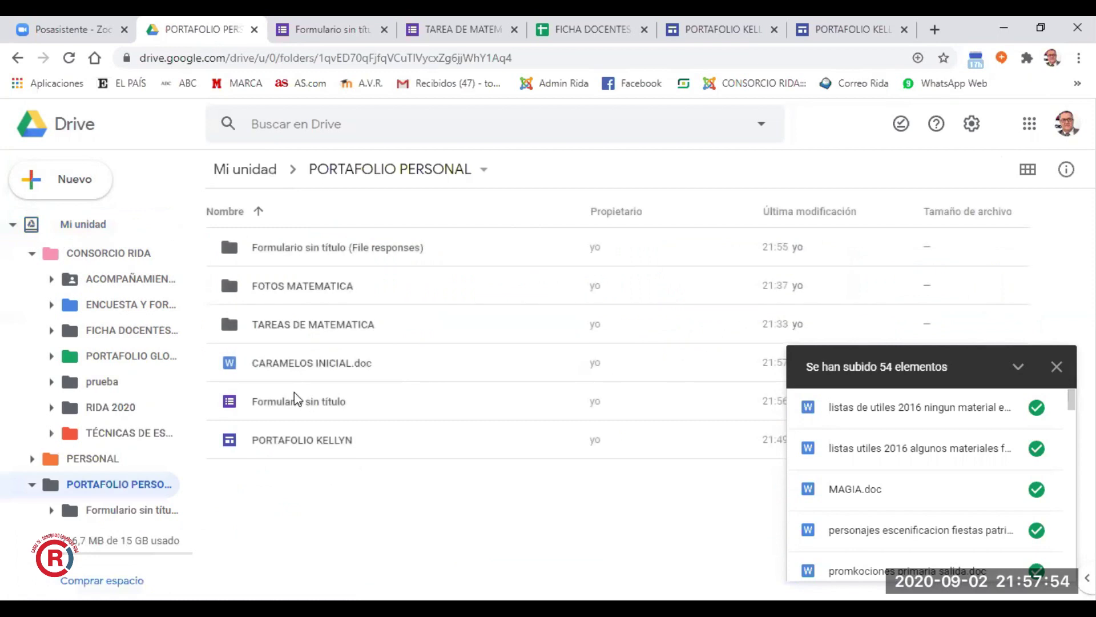
{"action": "left_click_drag", "start_coordinate": [289, 370], "coordinate": [344, 398]}
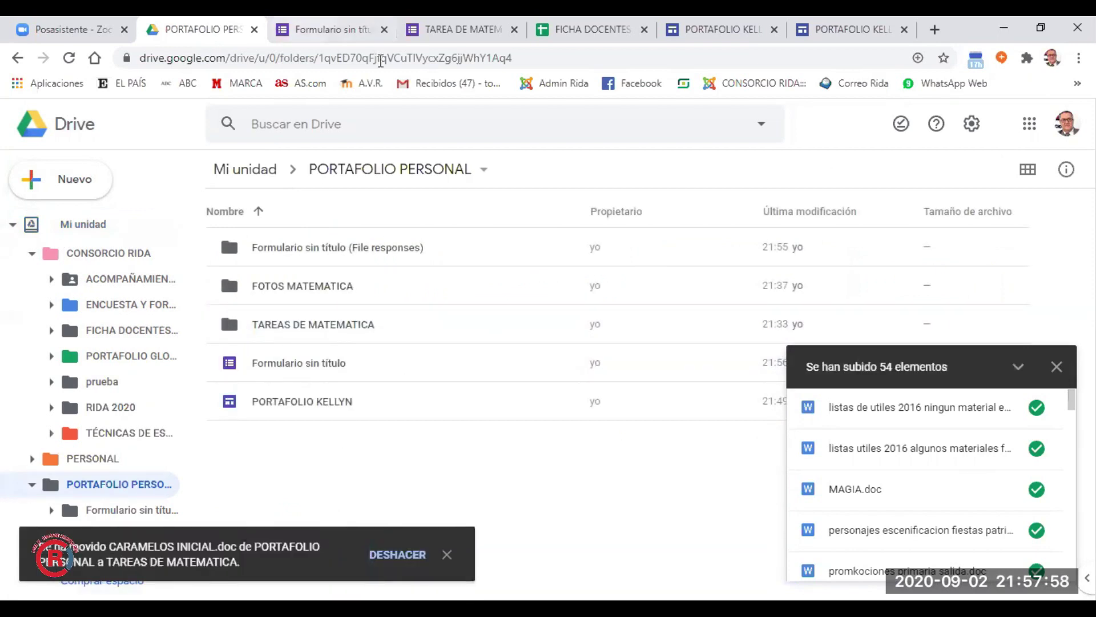
Return to the form editor in Google Forms and view the summary of submitted responses
{"action": "key", "text": "ctrl+Tab"}
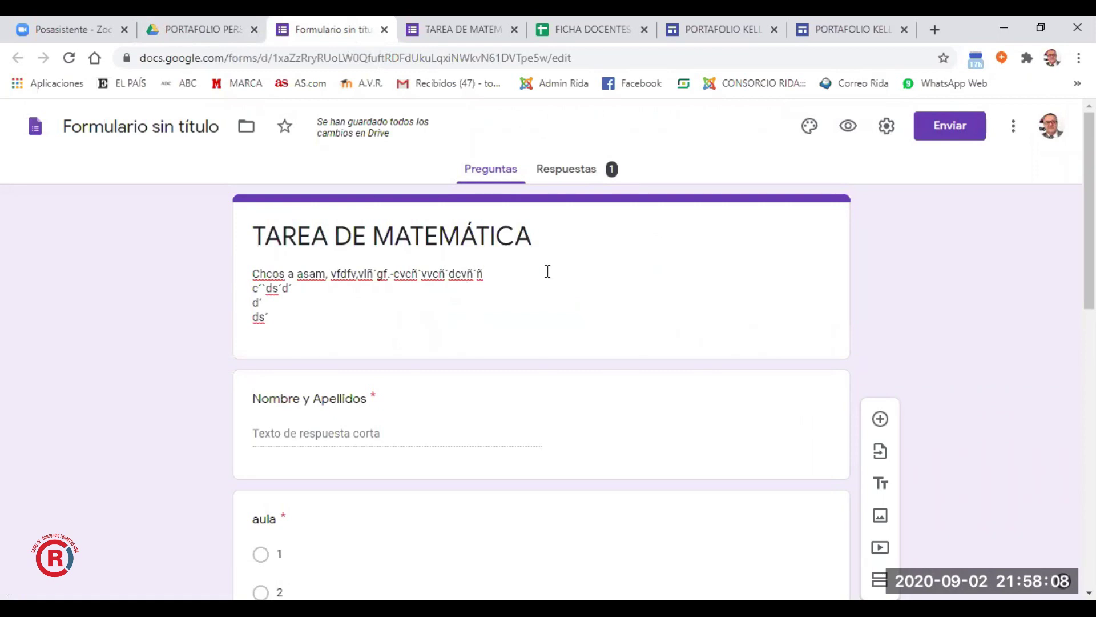
{"action": "left_click", "coordinate": [565, 171]}
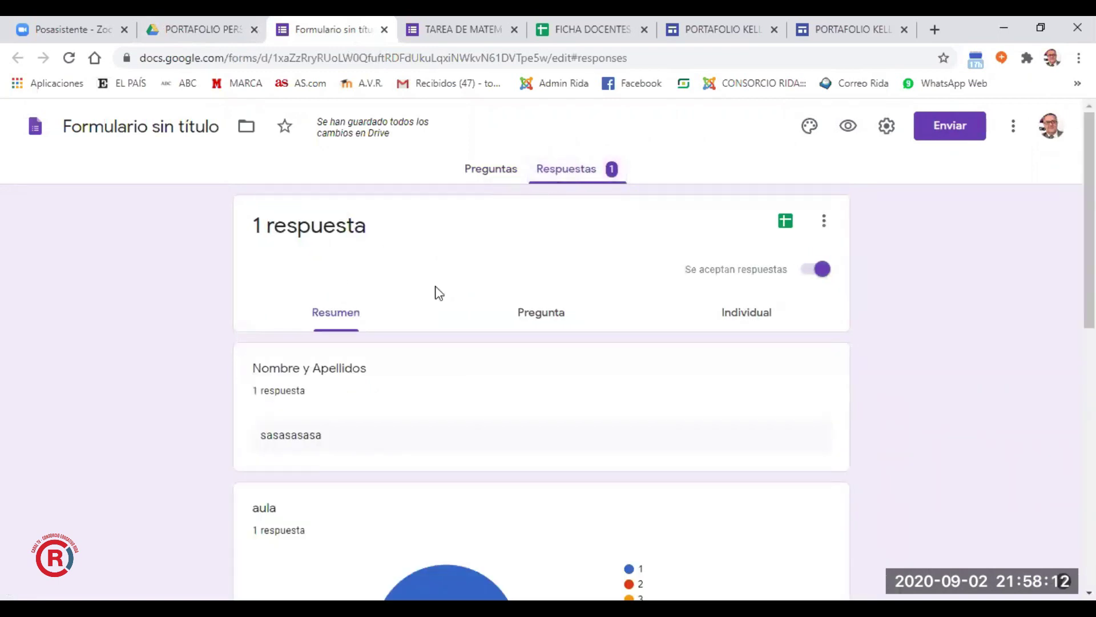
Create a new spreadsheet for the form responses and check its response columns, including the link to the uploaded file
{"action": "left_click", "coordinate": [785, 224]}
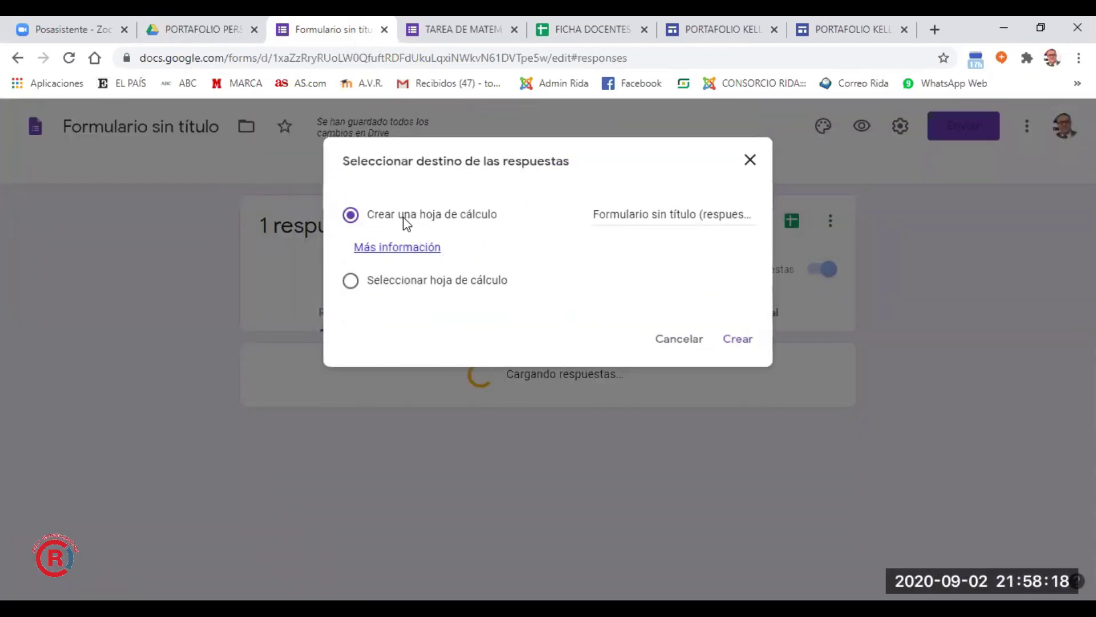
{"action": "left_click", "coordinate": [739, 339]}
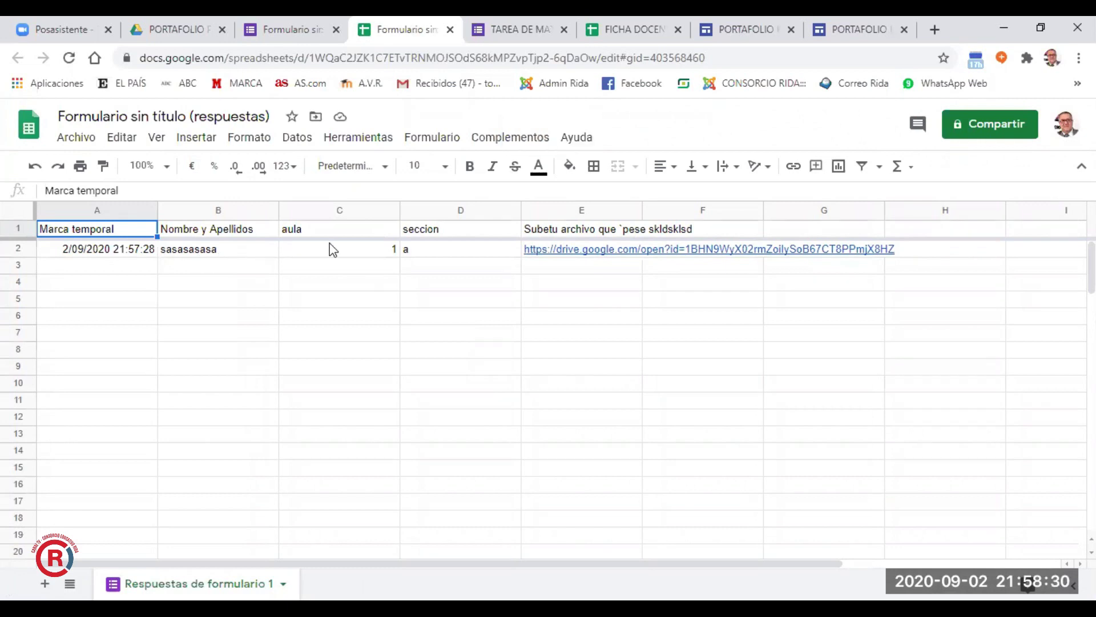
{"action": "mouse_move", "coordinate": [588, 253]}
{"action": "left_click", "coordinate": [577, 353]}
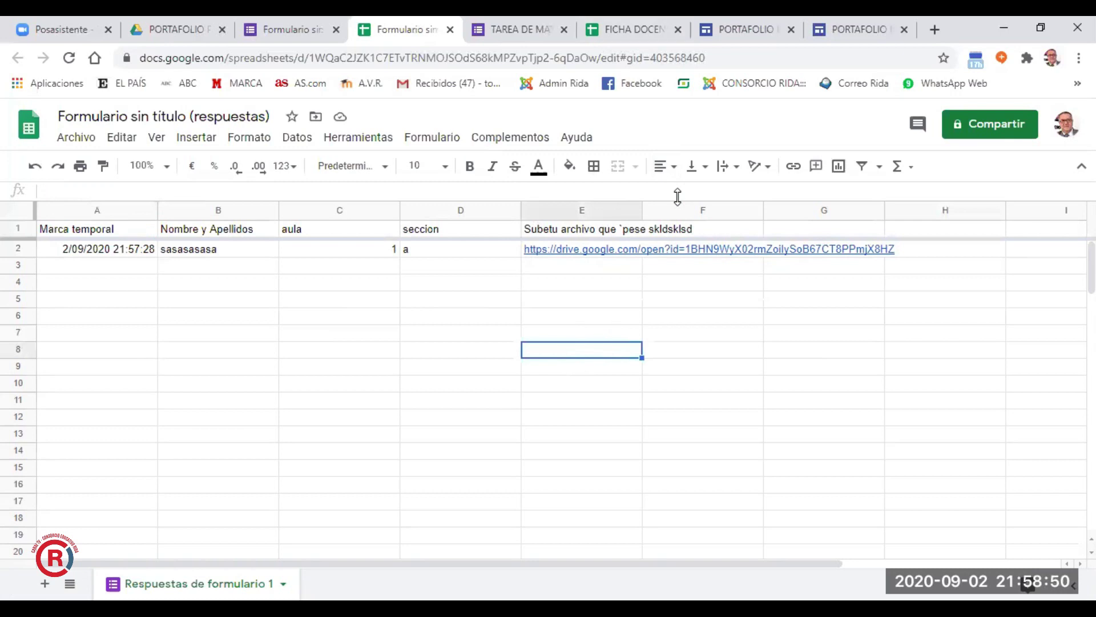
{"action": "left_click", "coordinate": [327, 378]}
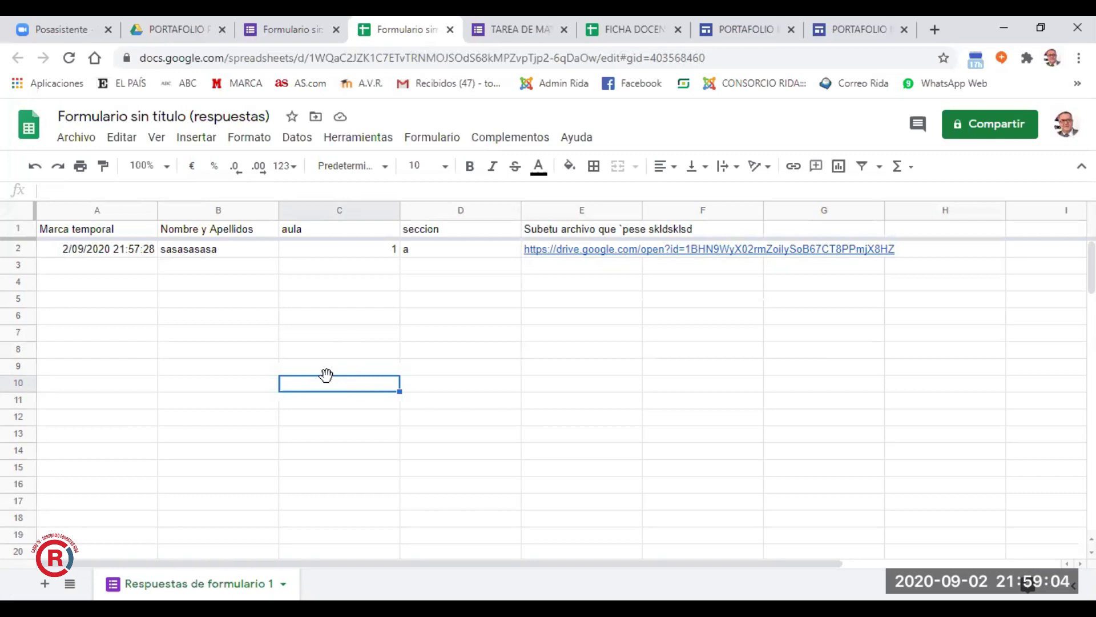
Switch to the portfolio in Google Sites and exit the site preview to return to the editor
{"action": "left_click", "coordinate": [174, 29]}
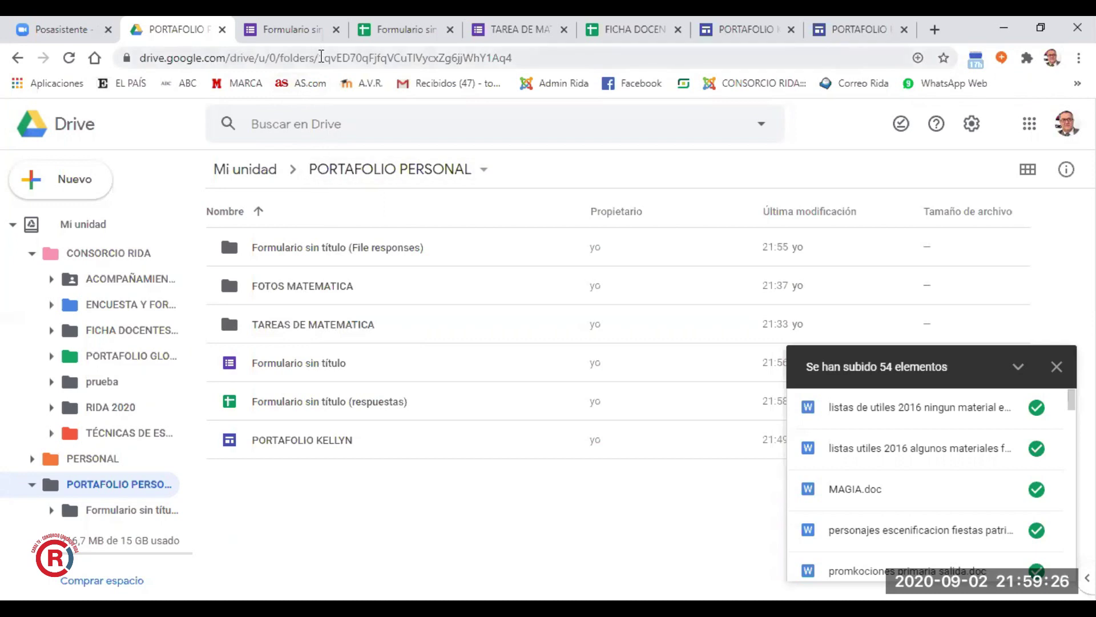
{"action": "left_click", "coordinate": [514, 30]}
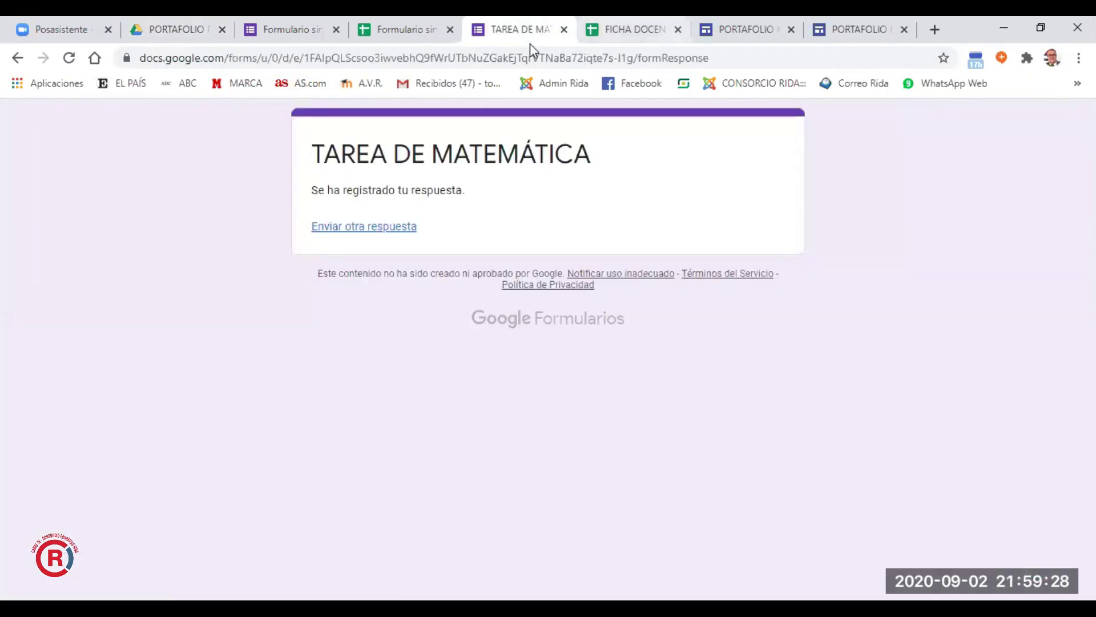
{"action": "key", "text": "ctrl+9"}
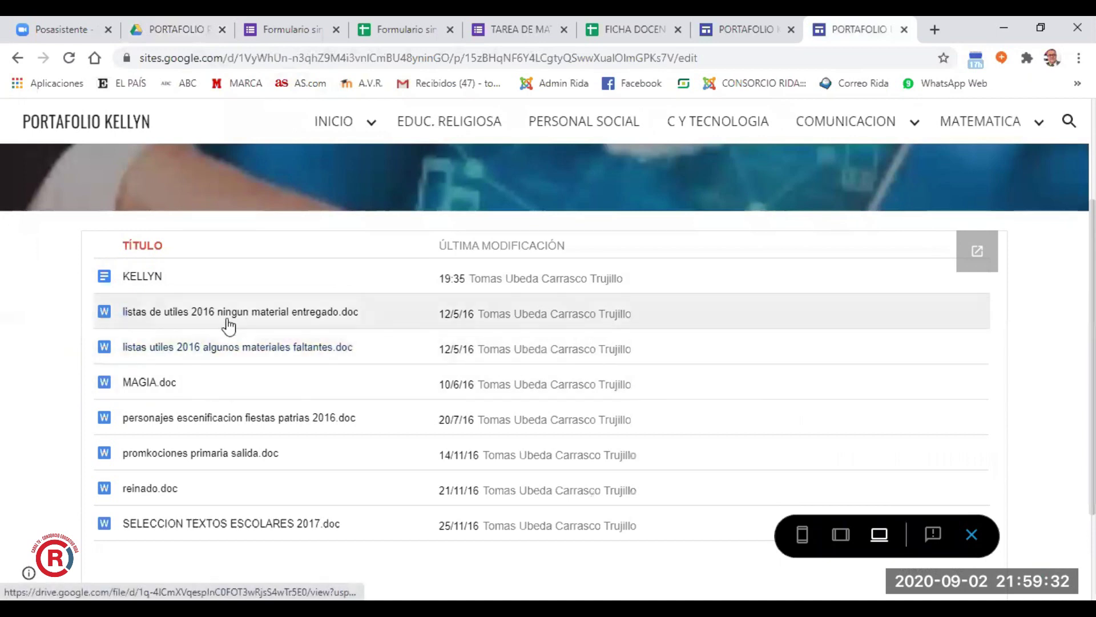
{"action": "scroll", "coordinate": [214, 260], "scroll_direction": "up", "scroll_amount": 3}
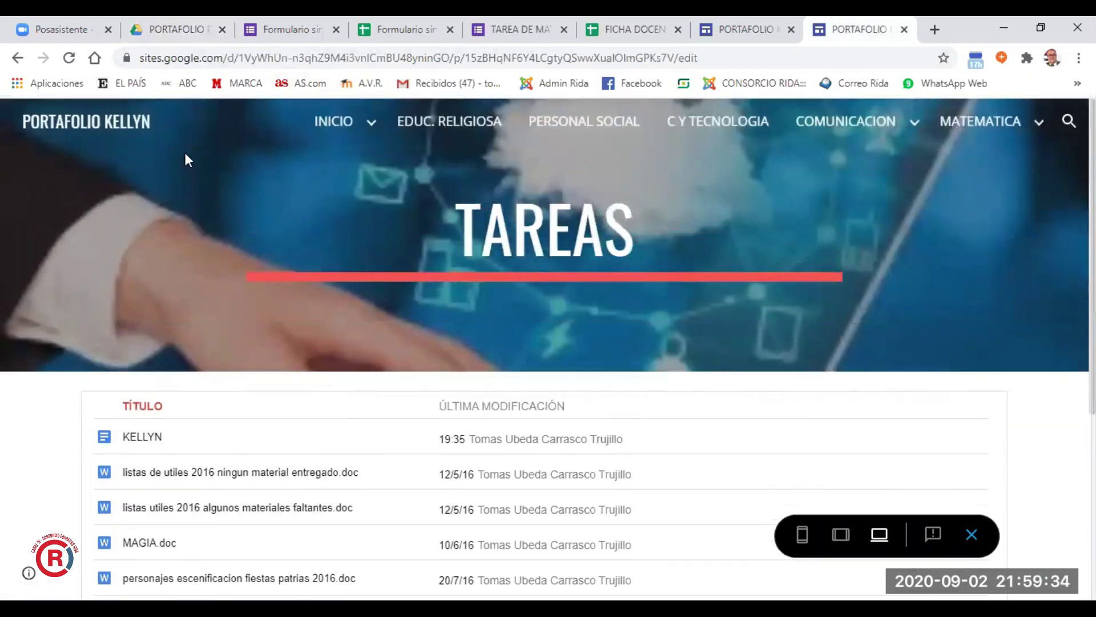
{"action": "left_click", "coordinate": [77, 55]}
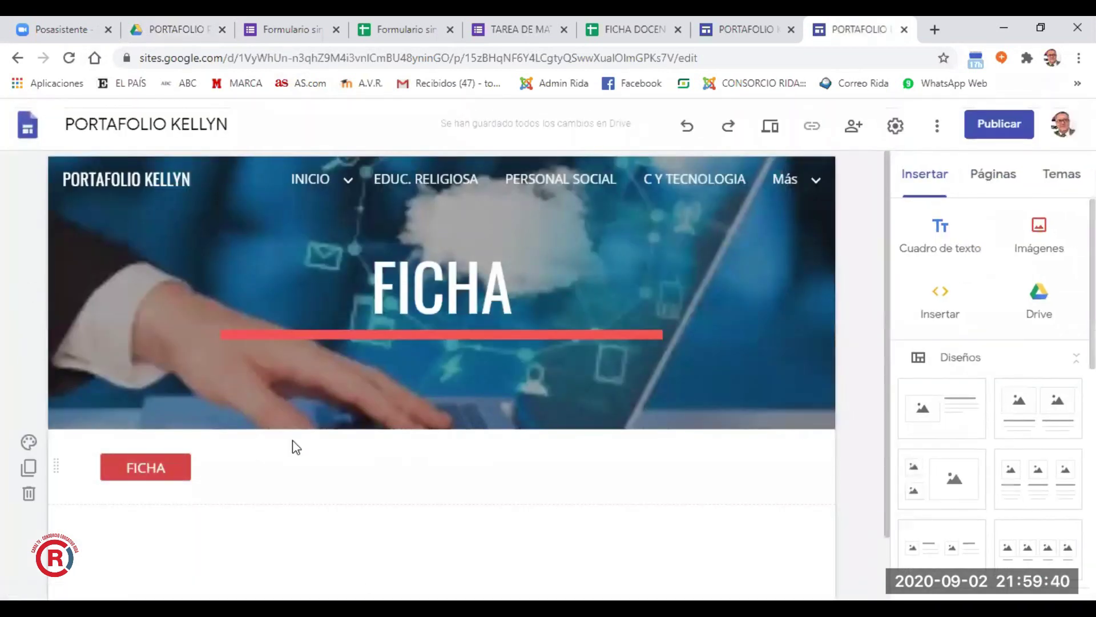
Open the TAREAS page under MATEMATICA and examine the file list of its embedded Drive folder
{"action": "scroll", "coordinate": [306, 443], "scroll_direction": "down", "scroll_amount": 1}
{"action": "scroll", "coordinate": [303, 471], "scroll_direction": "up", "scroll_amount": 1}
{"action": "left_click", "coordinate": [788, 179]}
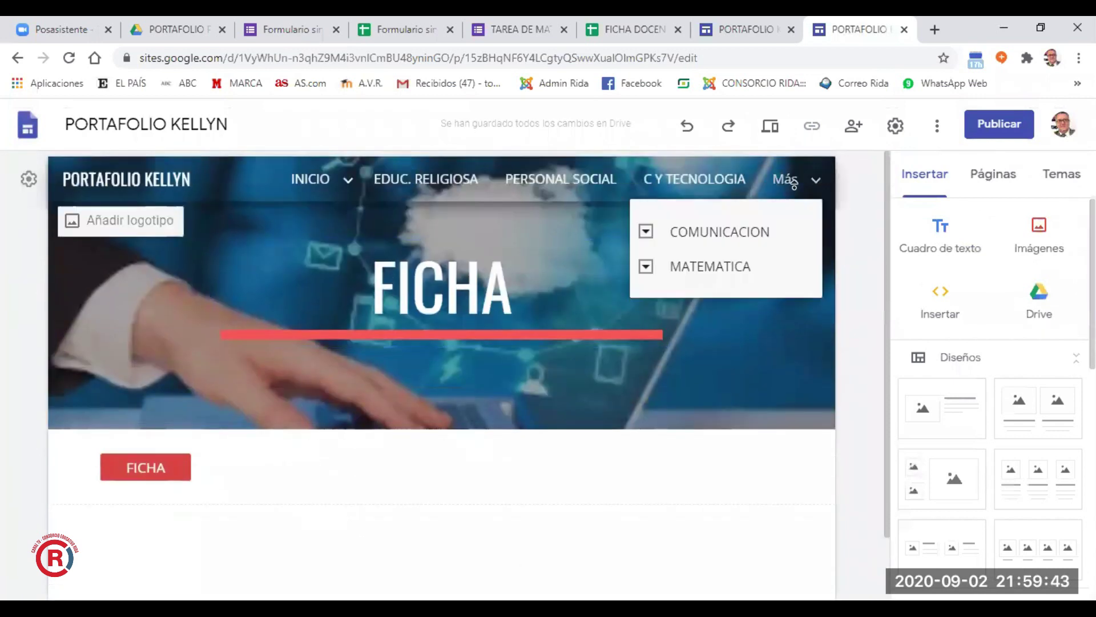
{"action": "left_click", "coordinate": [646, 268]}
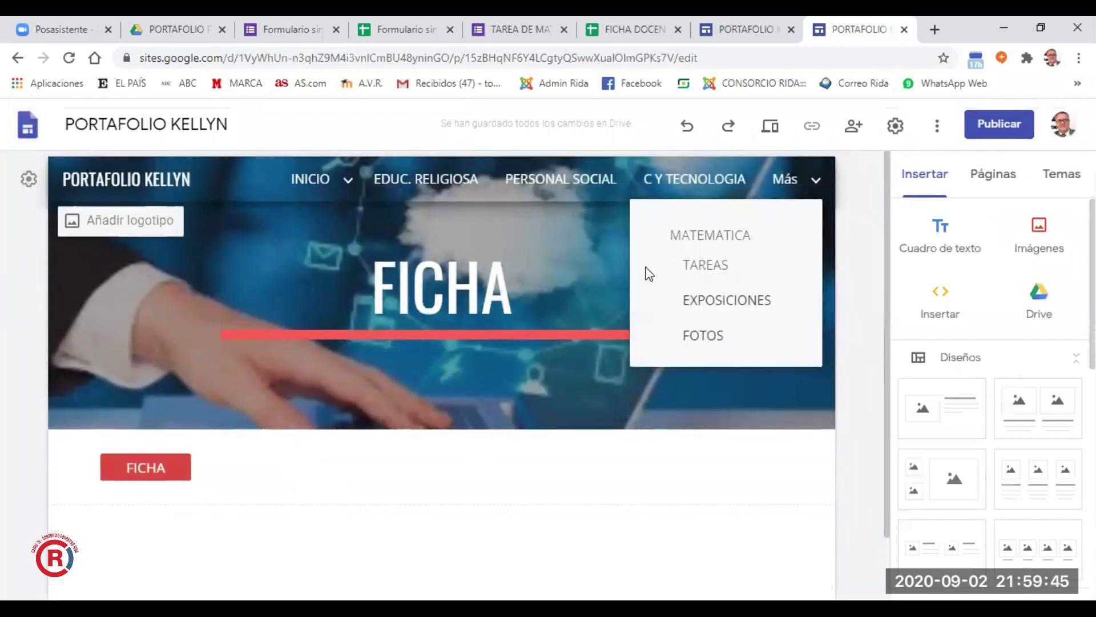
{"action": "left_click", "coordinate": [705, 266]}
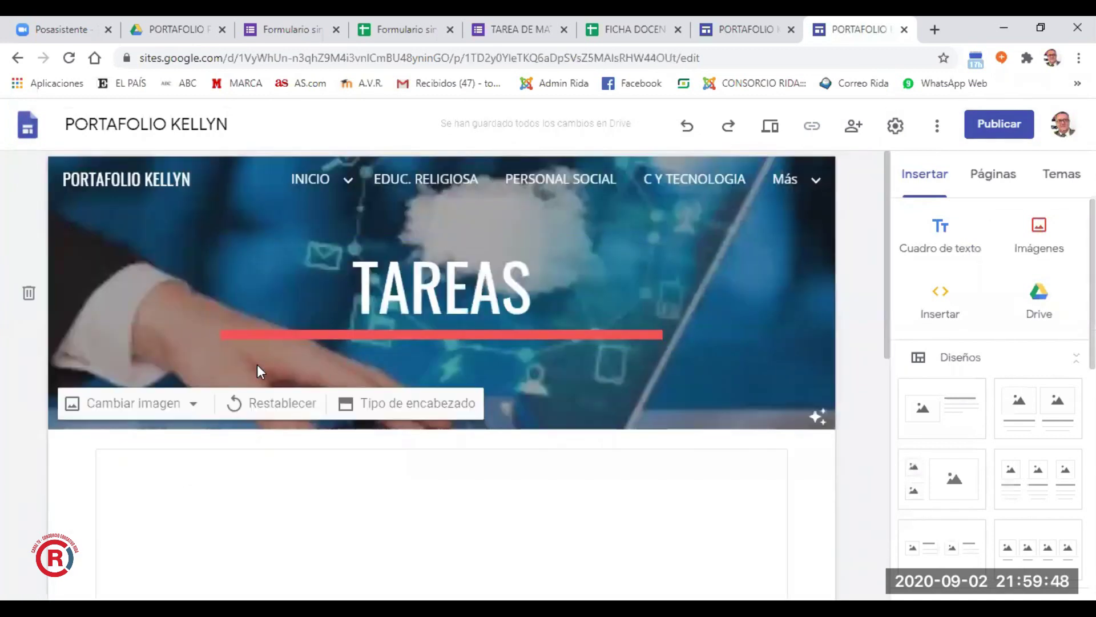
{"action": "scroll", "coordinate": [257, 369], "scroll_direction": "down", "scroll_amount": 2}
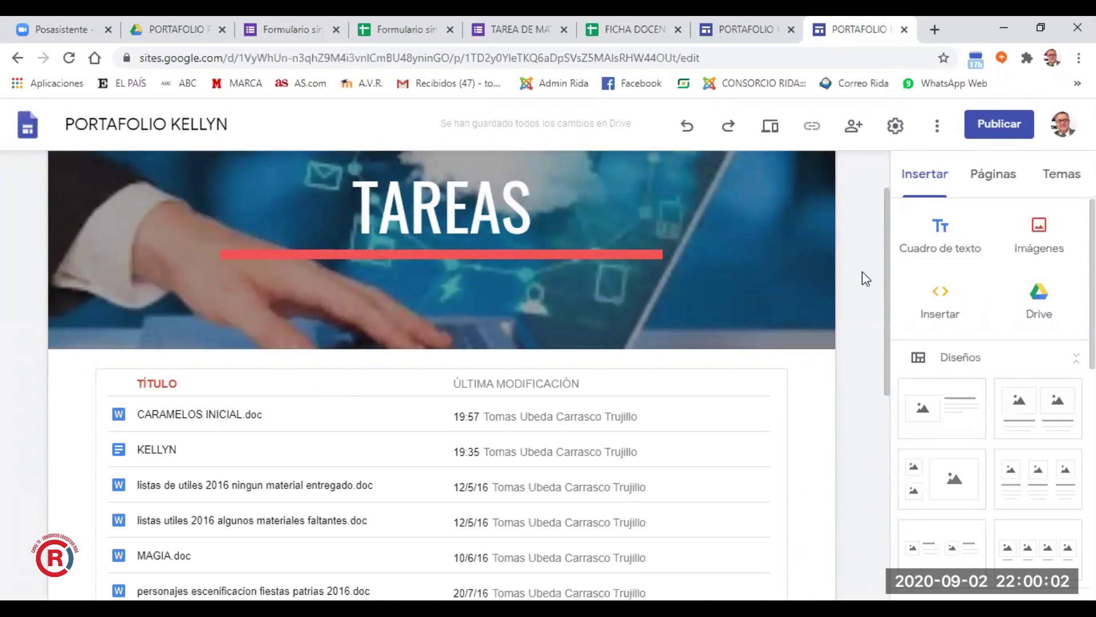
{"action": "scroll", "coordinate": [859, 280], "scroll_direction": "down", "scroll_amount": 2}
{"action": "scroll", "coordinate": [845, 293], "scroll_direction": "down", "scroll_amount": 3}
{"action": "scroll", "coordinate": [951, 322], "scroll_direction": "down", "scroll_amount": 7}
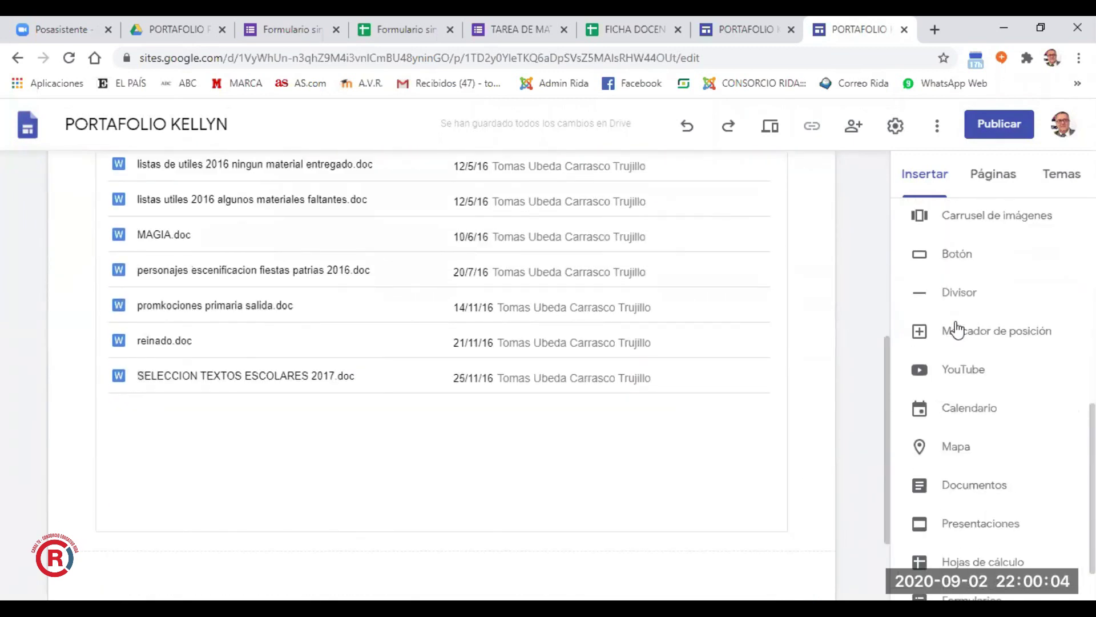
Publish the site on the web with the address portafoliokellyn, viewable by any user
{"action": "scroll", "coordinate": [957, 329], "scroll_direction": "up", "scroll_amount": 6}
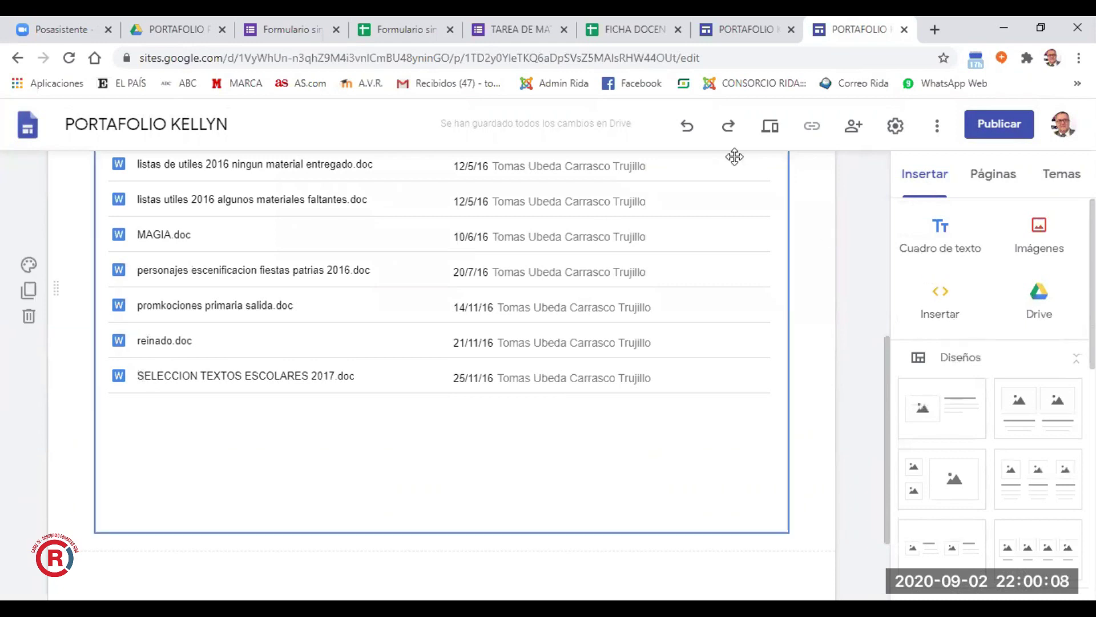
{"action": "left_click", "coordinate": [997, 128]}
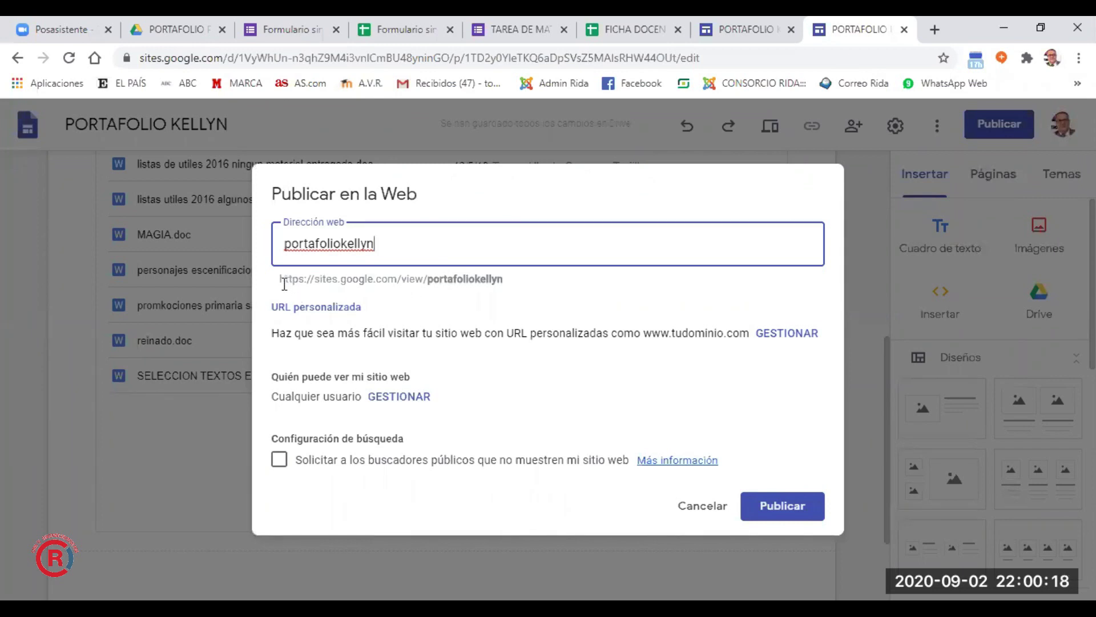
{"action": "left_click_drag", "start_coordinate": [281, 280], "coordinate": [440, 280]}
{"action": "left_click", "coordinate": [780, 504]}
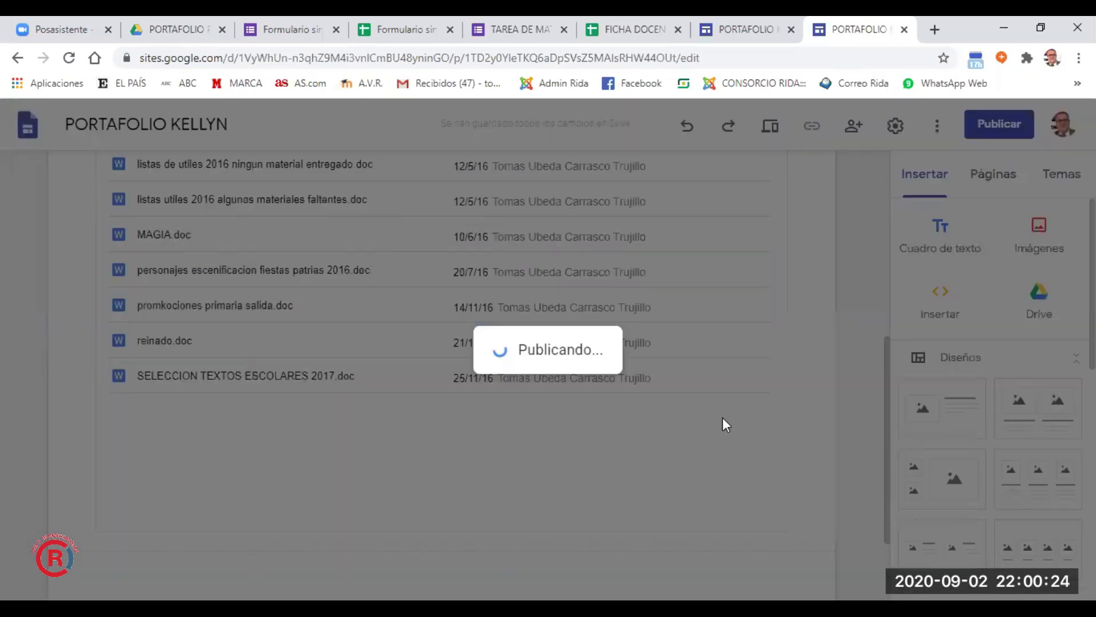